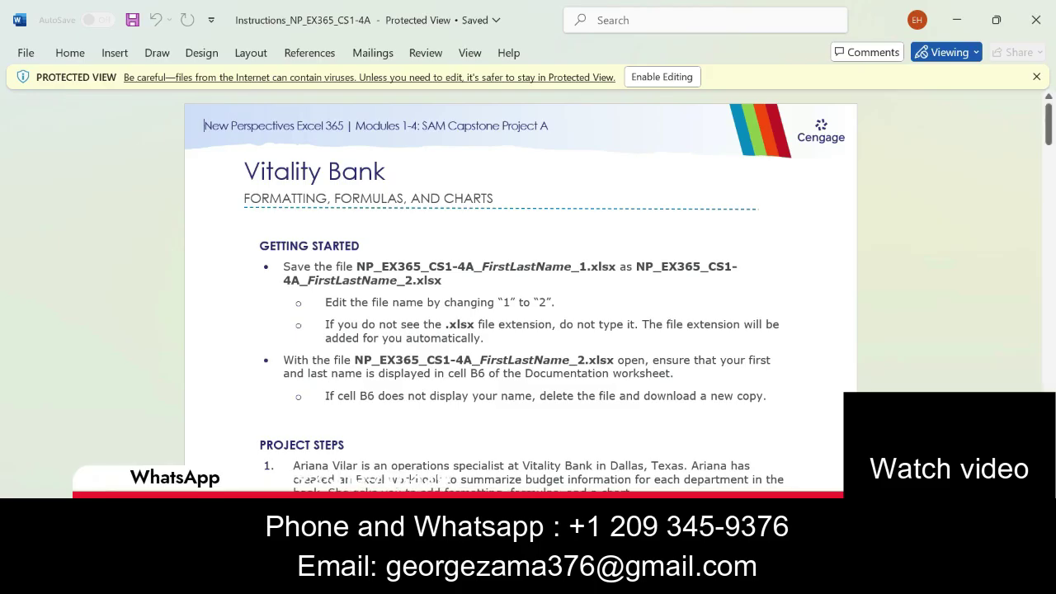
Enable editing of the instructions document and highlight the subtitle "FORMATTING, FORMULAS, AND CHARTS" in yellow
{"action": "left_click", "coordinate": [676, 80]}
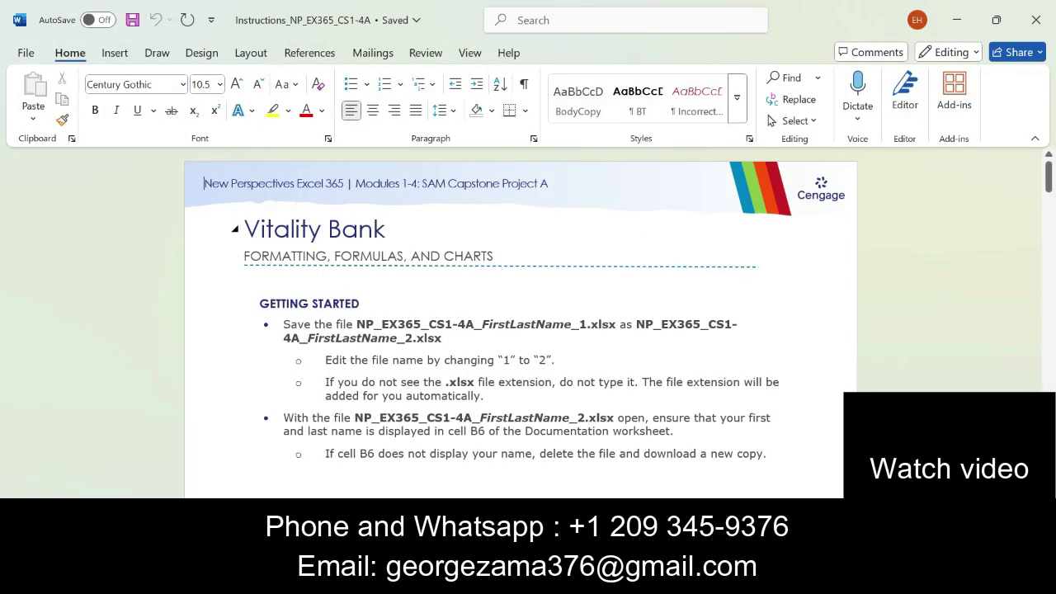
{"action": "left_click_drag", "start_coordinate": [245, 230], "coordinate": [399, 230]}
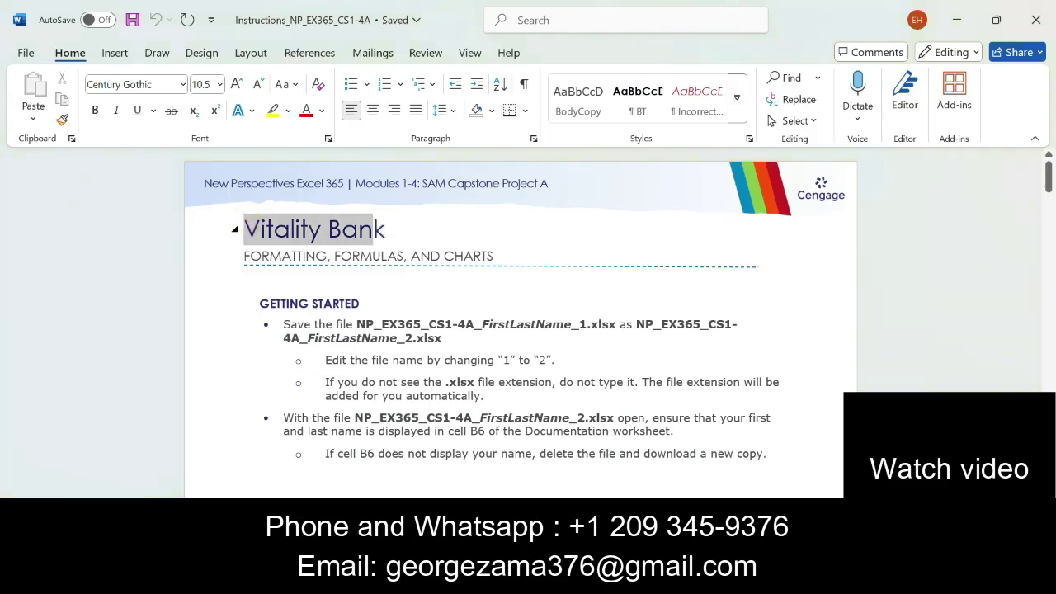
{"action": "left_click", "coordinate": [347, 252]}
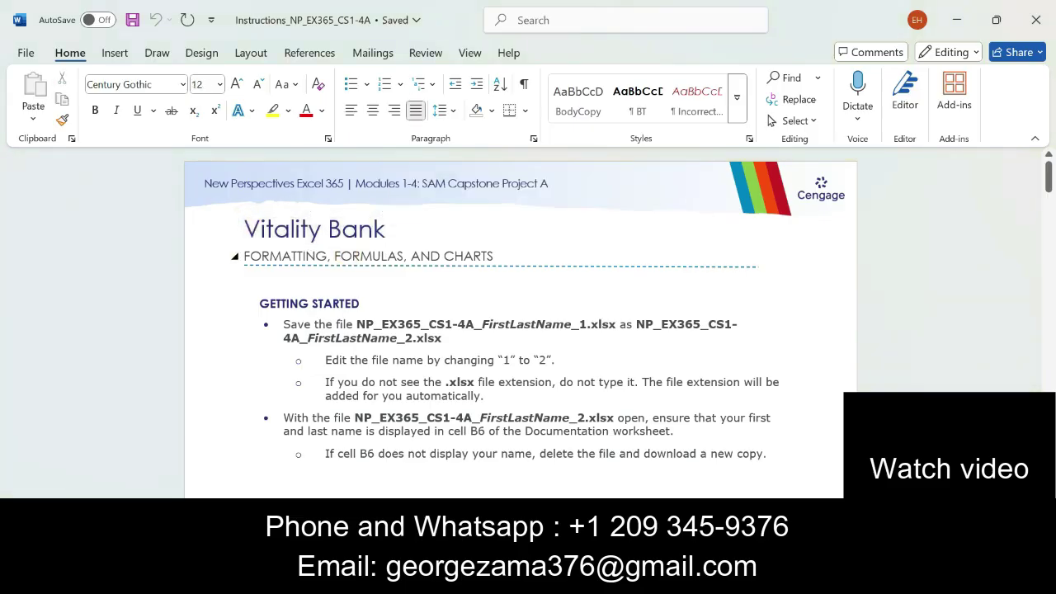
{"action": "left_click_drag", "start_coordinate": [244, 256], "coordinate": [494, 256]}
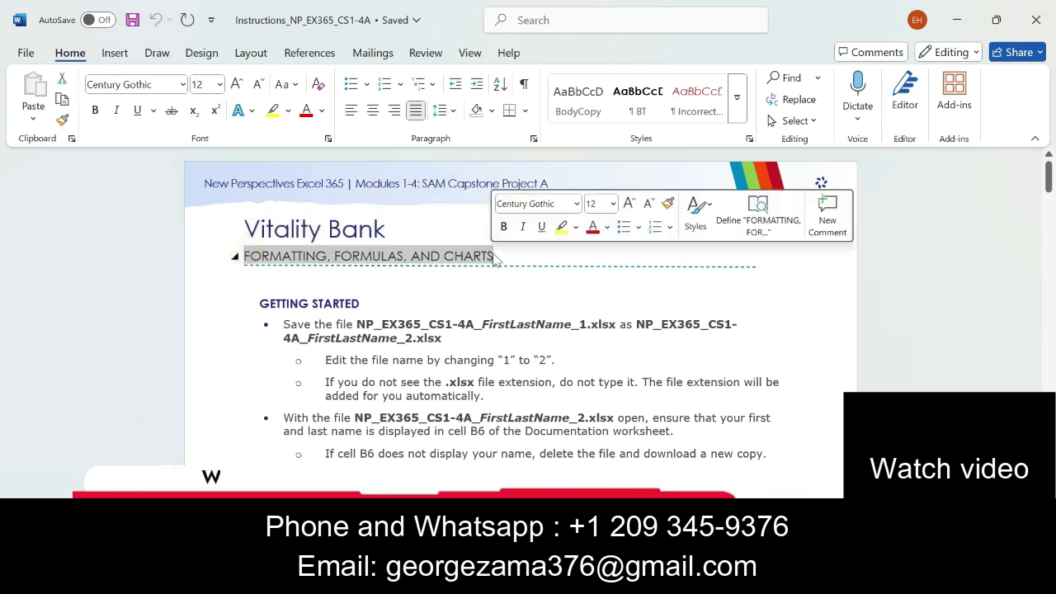
{"action": "left_click", "coordinate": [562, 227]}
{"action": "left_click", "coordinate": [522, 258]}
{"action": "left_click", "coordinate": [482, 340]}
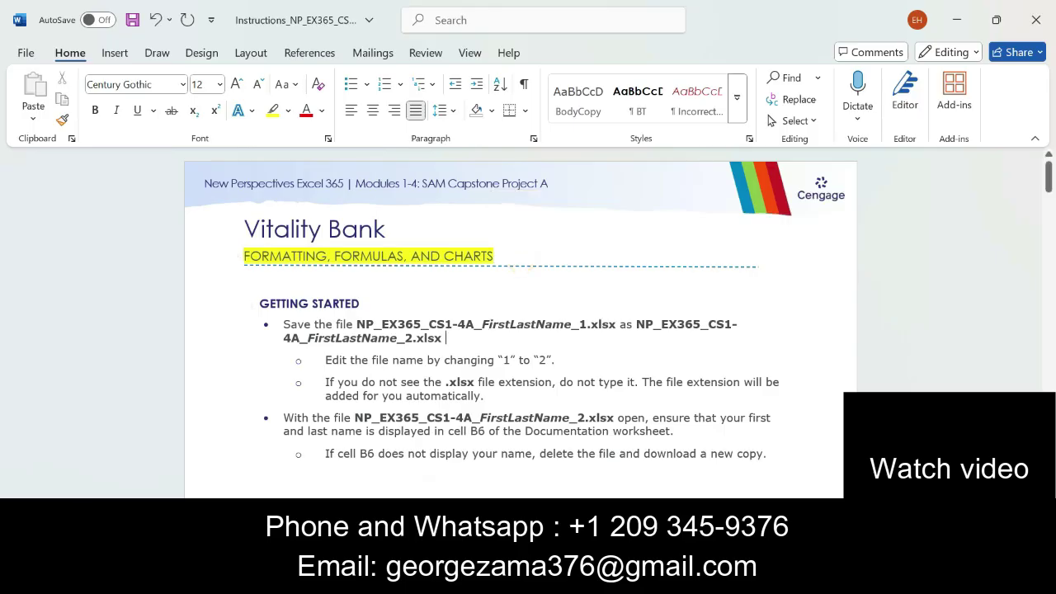
{"action": "right_click", "coordinate": [483, 340]}
{"action": "left_click", "coordinate": [384, 356]}
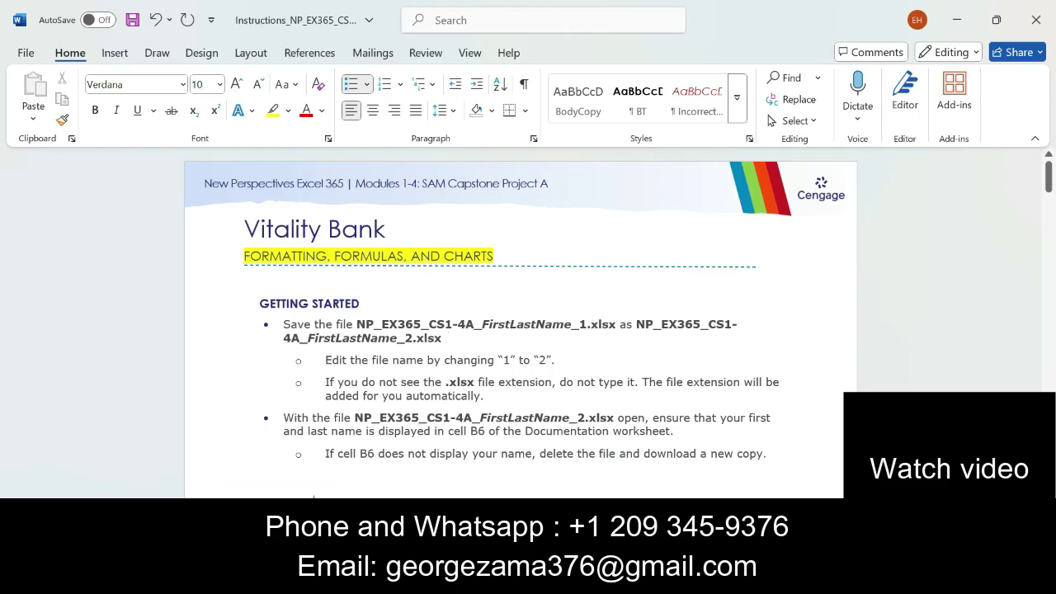
Review the getting-started instructions, switch to the Excel project workbook and enable editing for it
{"action": "left_click", "coordinate": [314, 498]}
{"action": "scroll", "coordinate": [520, 322], "scroll_direction": "down", "scroll_amount": 3}
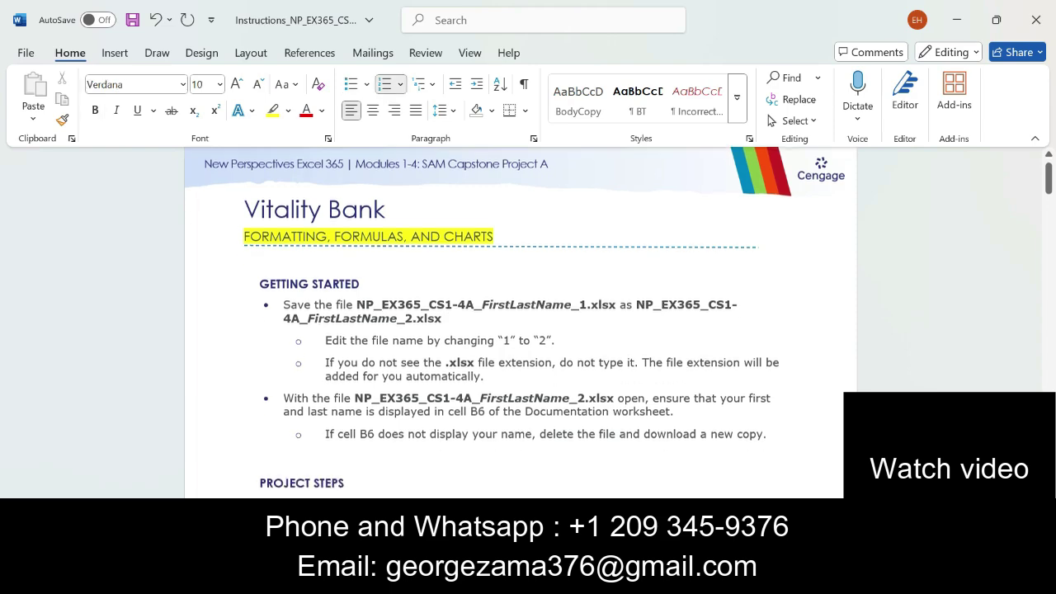
{"action": "scroll", "coordinate": [520, 322], "scroll_direction": "down", "scroll_amount": 1}
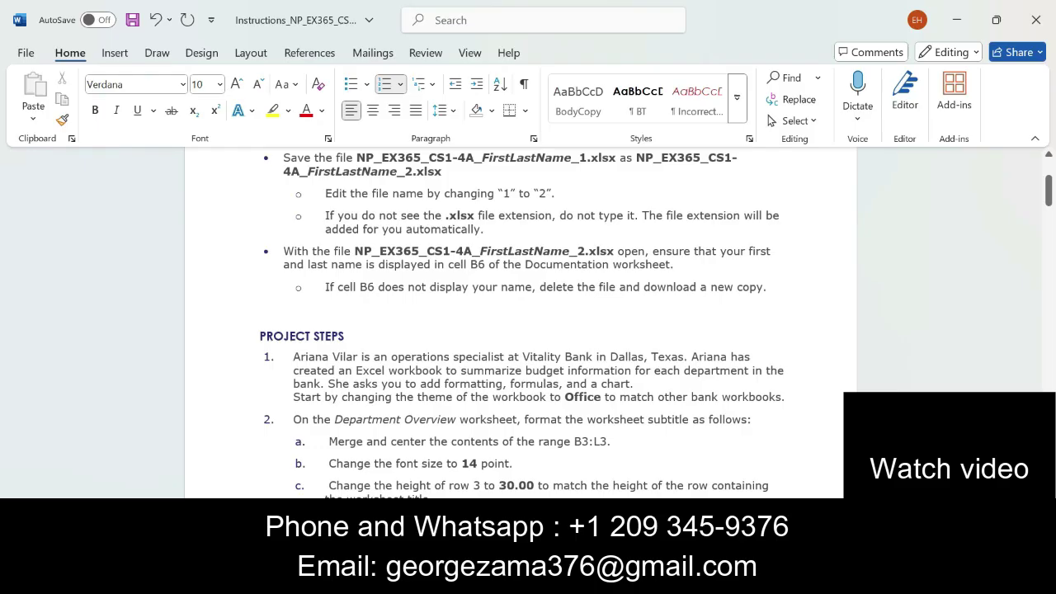
{"action": "left_click_drag", "start_coordinate": [353, 251], "coordinate": [614, 251]}
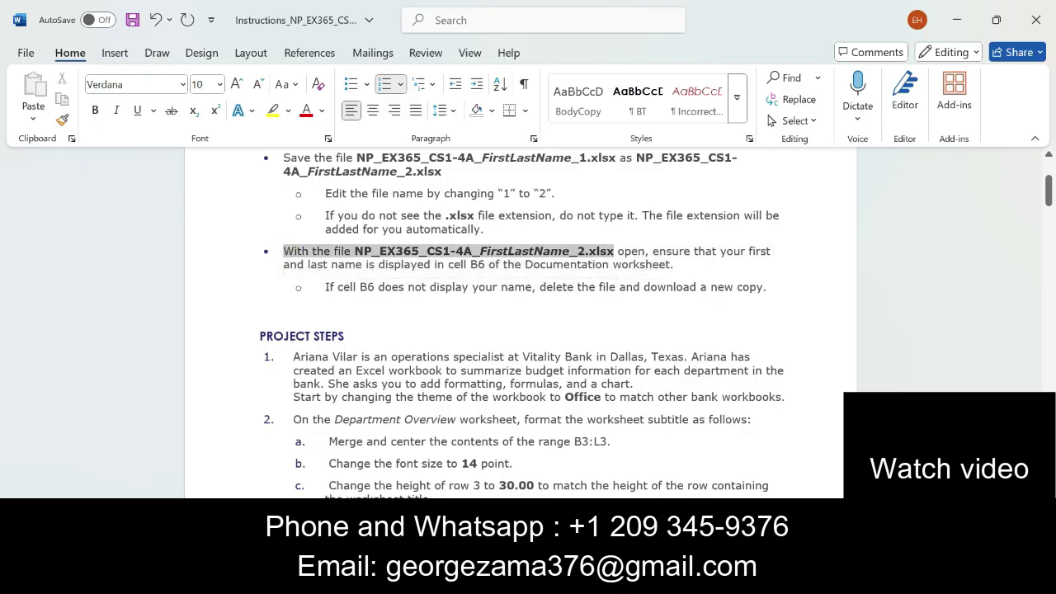
{"action": "left_click", "coordinate": [618, 253]}
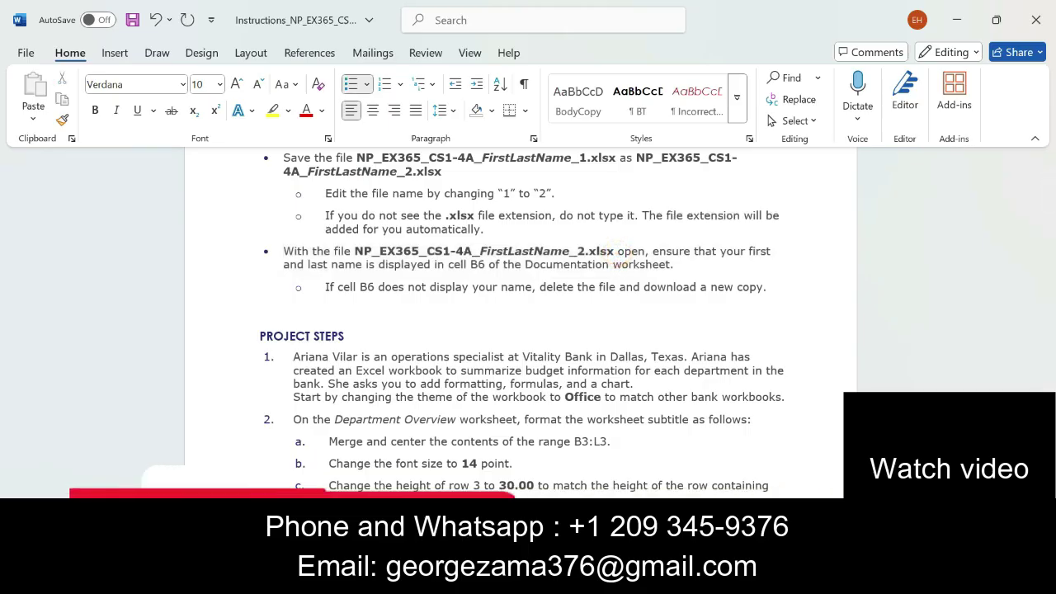
{"action": "left_click", "coordinate": [595, 462]}
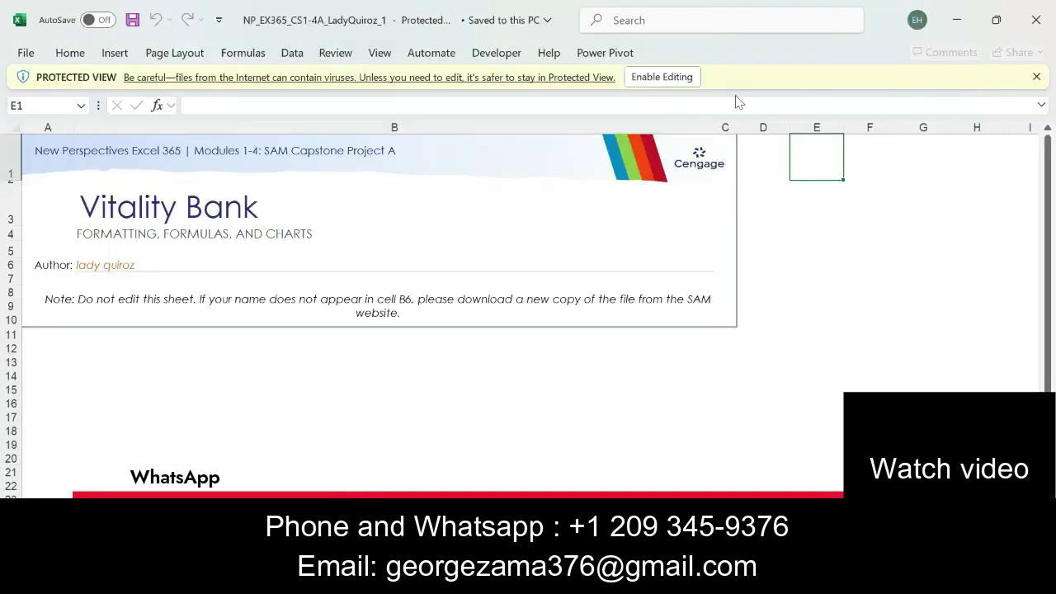
{"action": "left_click", "coordinate": [692, 75]}
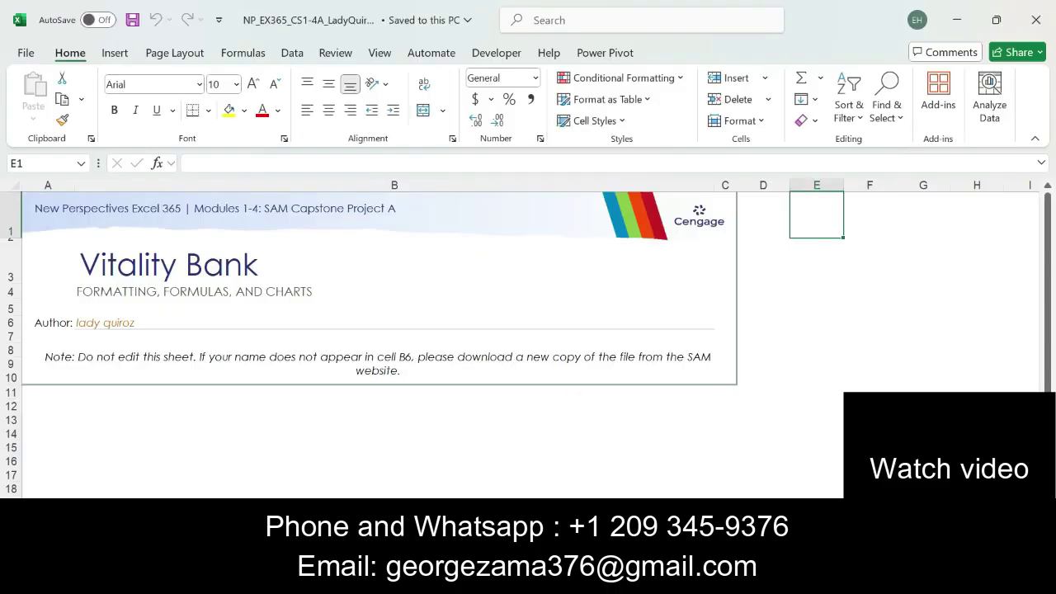
Switch to the Word instructions and highlight "in cell B6 of the Documentation" in yellow
{"action": "left_click", "coordinate": [582, 504]}
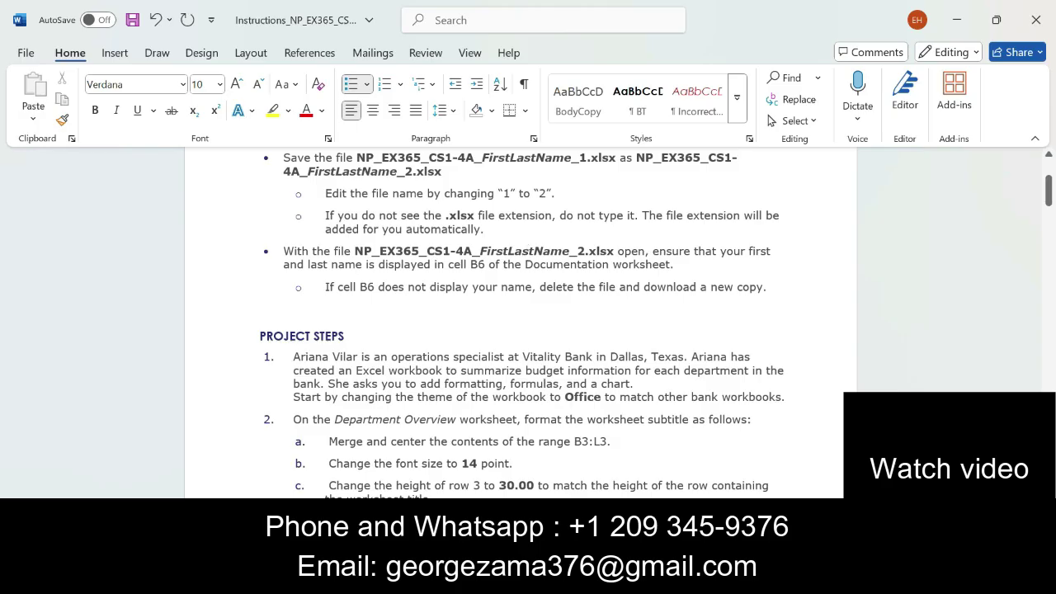
{"action": "left_click_drag", "start_coordinate": [435, 264], "coordinate": [611, 264]}
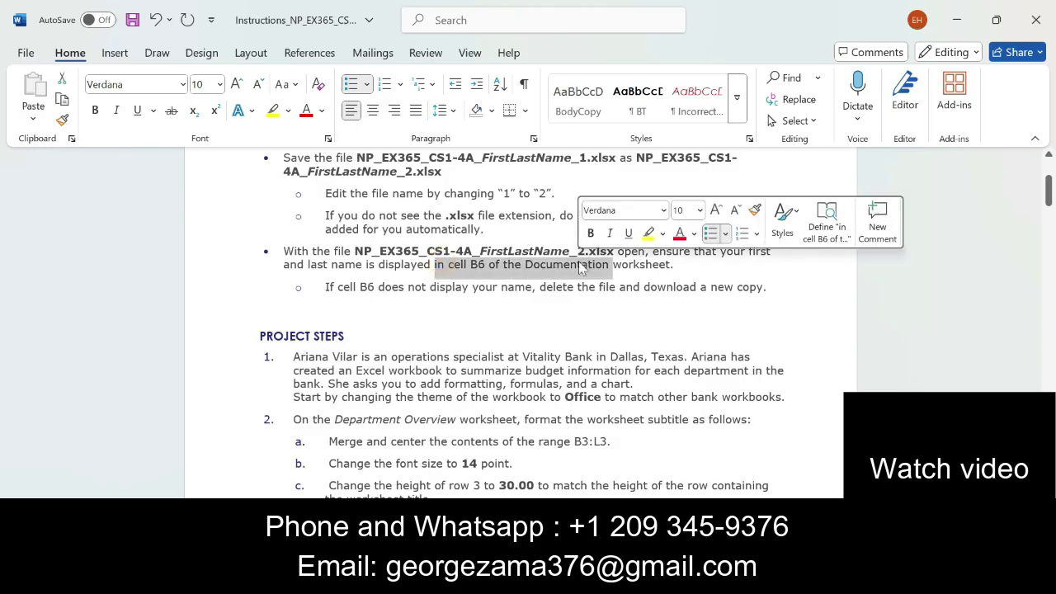
{"action": "left_click", "coordinate": [650, 234]}
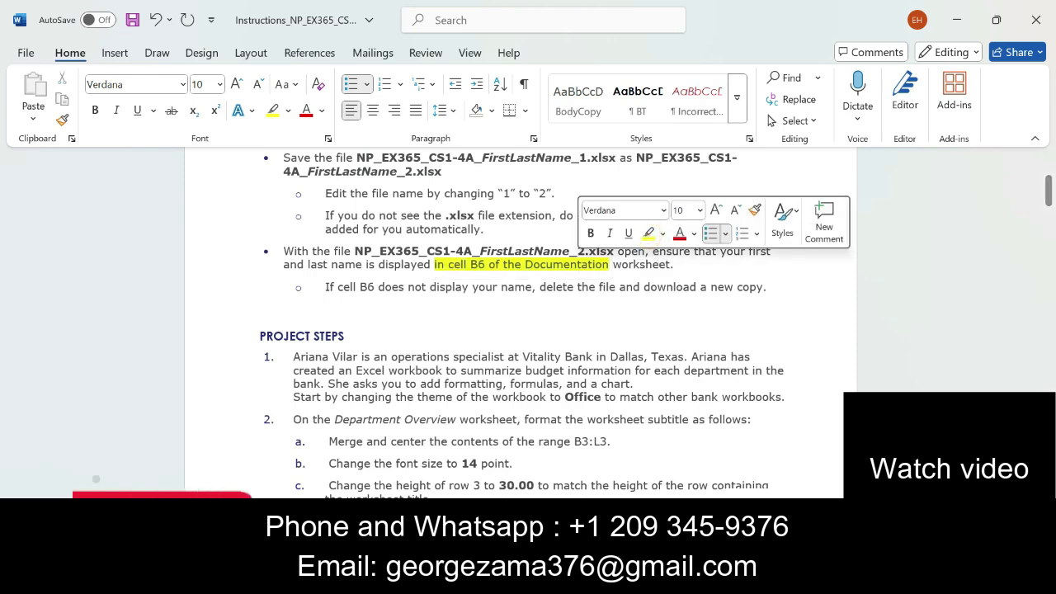
Switch to the Excel workbook and check the author name in cell B6 of the Documentation sheet
{"action": "key", "text": "alt+Tab"}
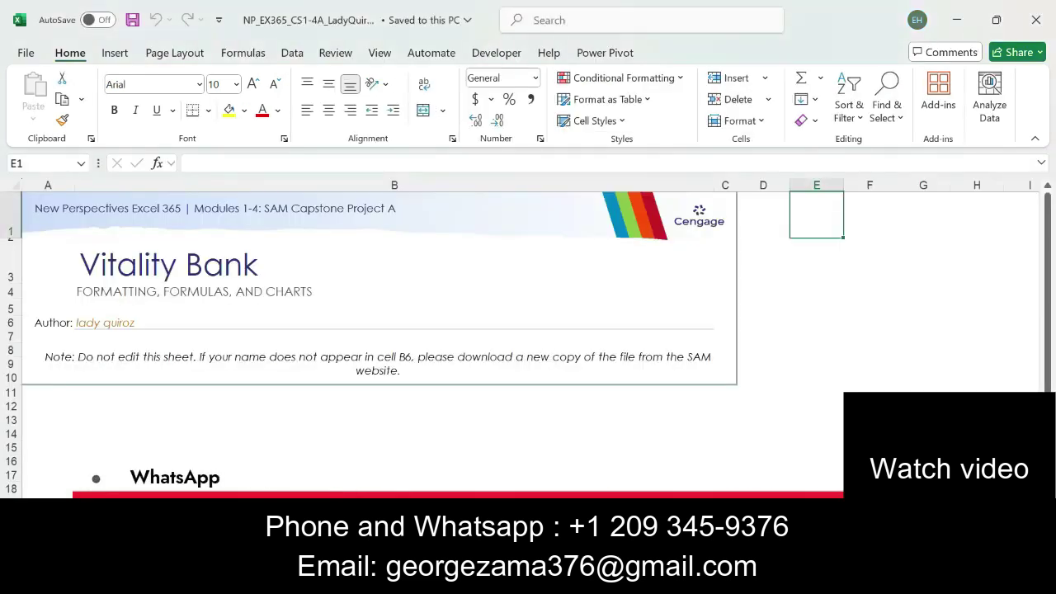
{"action": "left_click", "coordinate": [120, 325]}
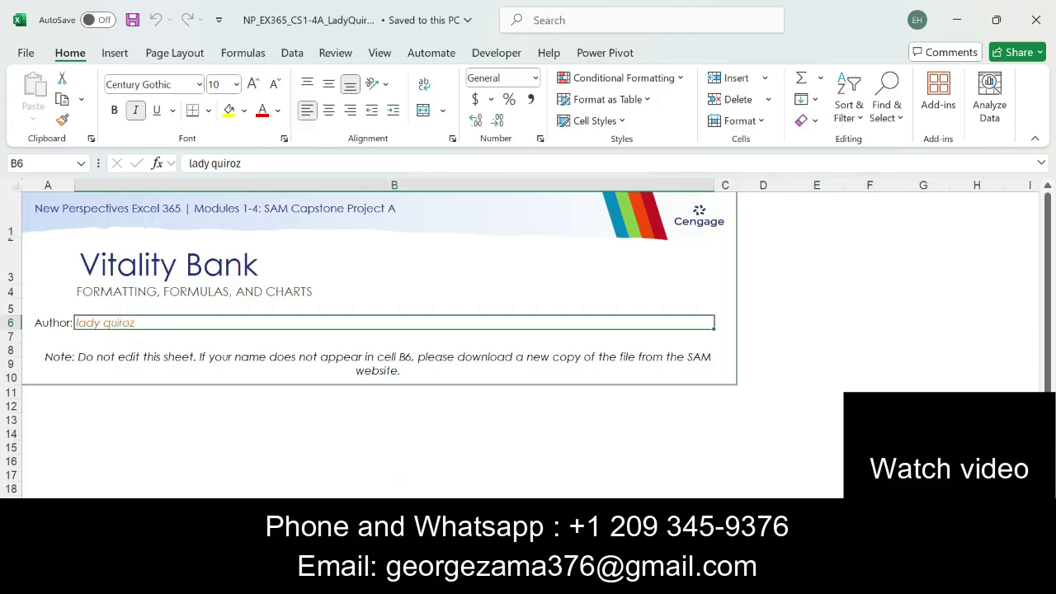
{"action": "key", "text": "Down"}
{"action": "key", "text": "Down"}
{"action": "key", "text": "Down"}
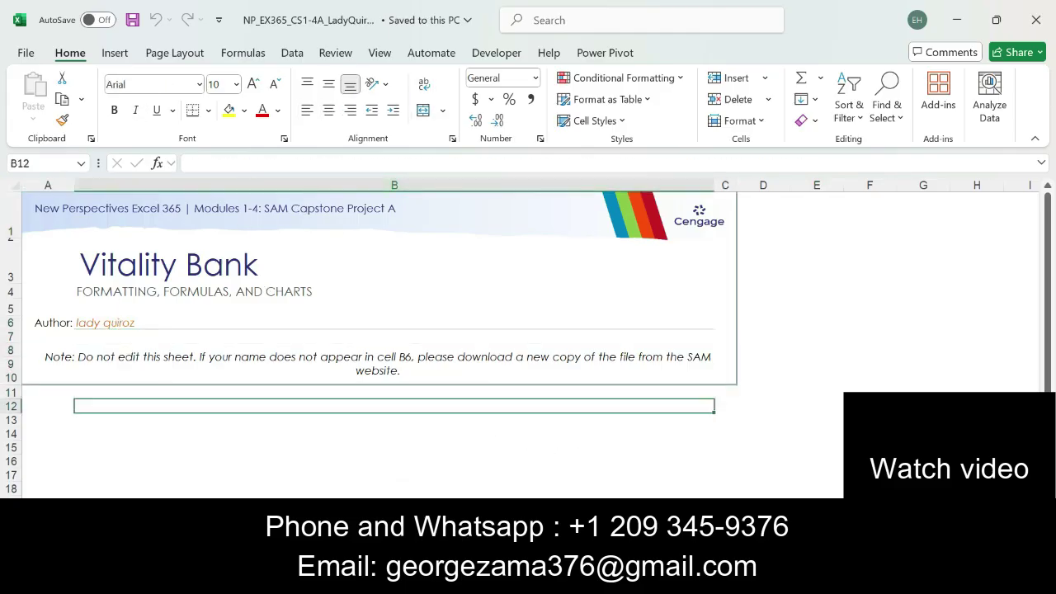
Switch to the Word instructions and highlight the sentence about changing the workbook theme to Office in yellow
{"action": "key", "text": "alt+Tab"}
{"action": "left_click", "coordinate": [421, 370]}
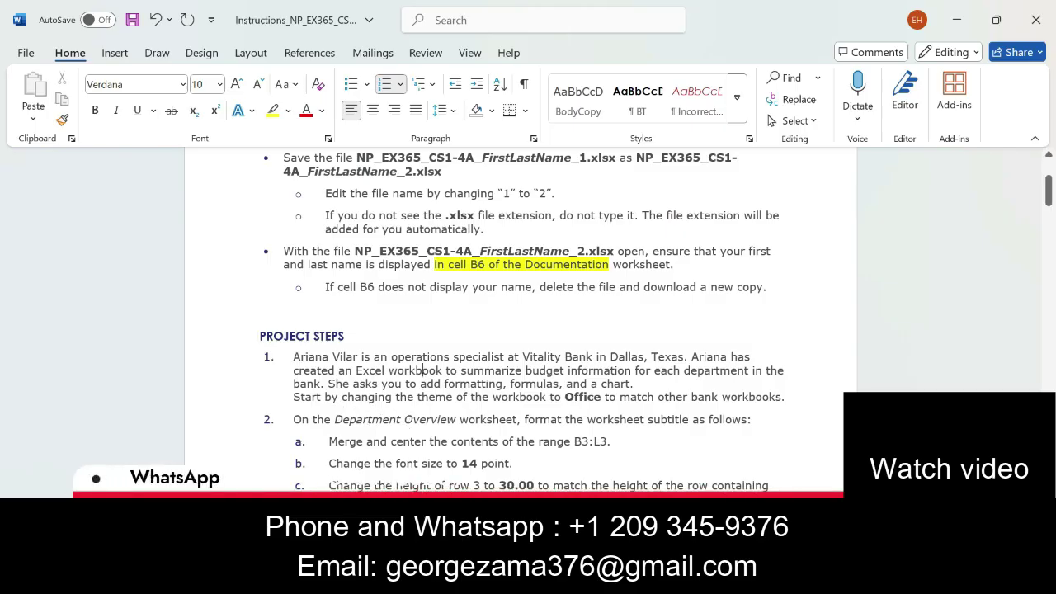
{"action": "left_click_drag", "start_coordinate": [293, 397], "coordinate": [791, 401]}
{"action": "left_click", "coordinate": [292, 397]}
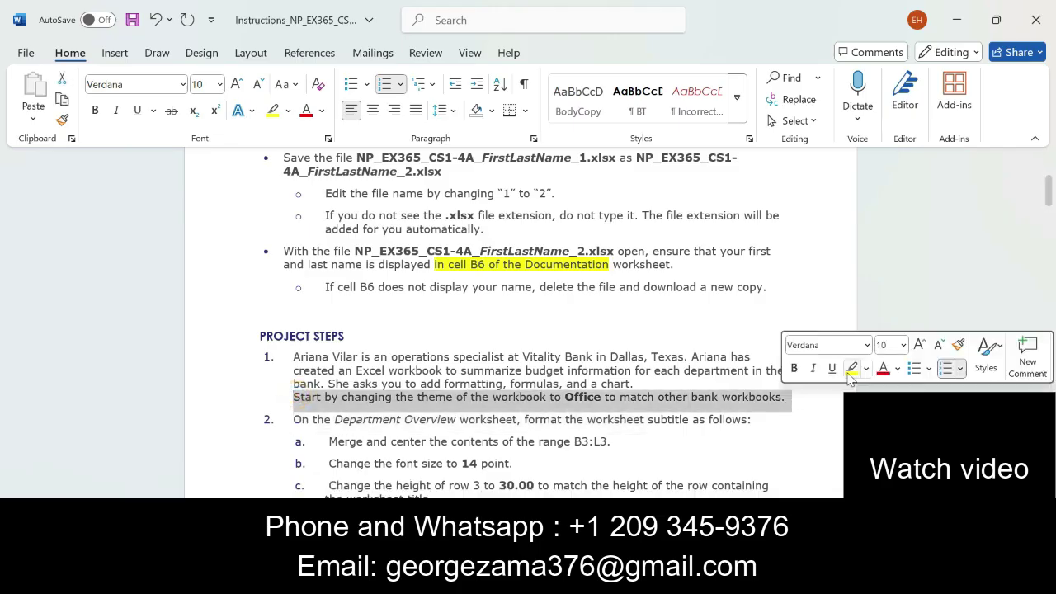
{"action": "left_click", "coordinate": [852, 369]}
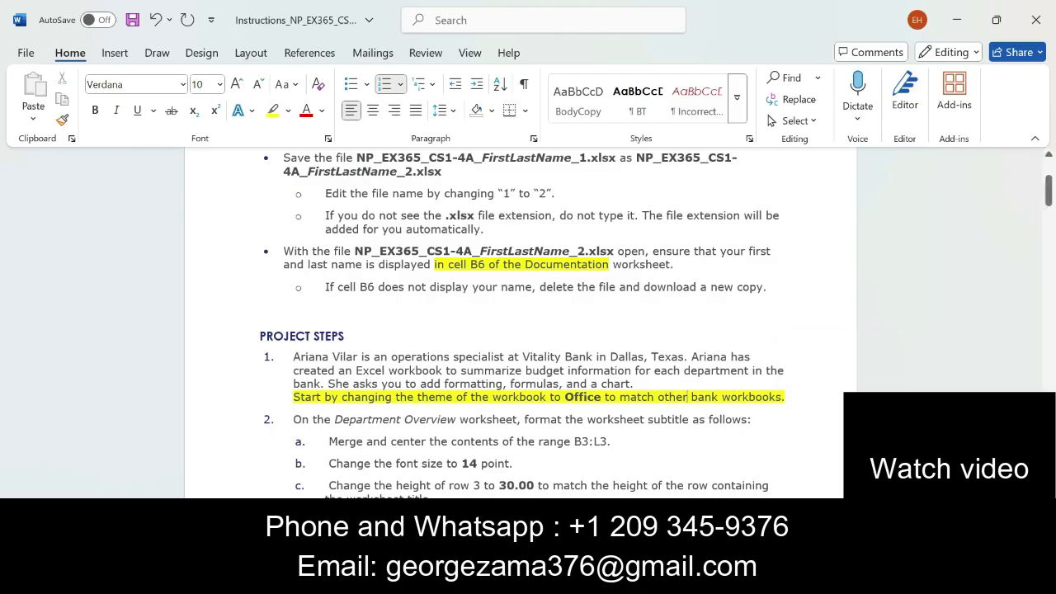
Switch to the Excel workbook and change its theme to Office
{"action": "left_click", "coordinate": [611, 472]}
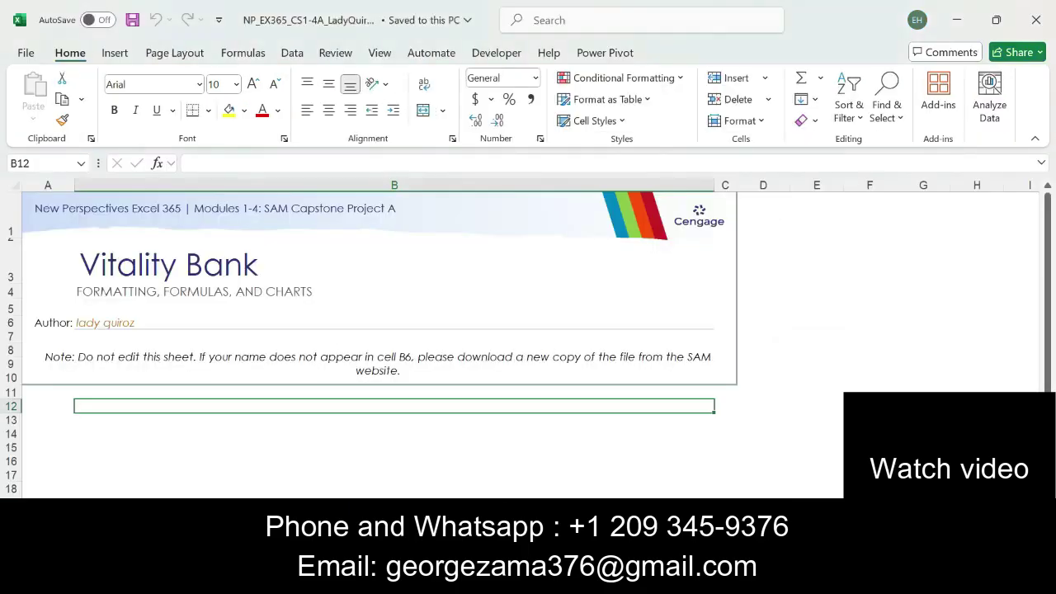
{"action": "left_click", "coordinate": [198, 59]}
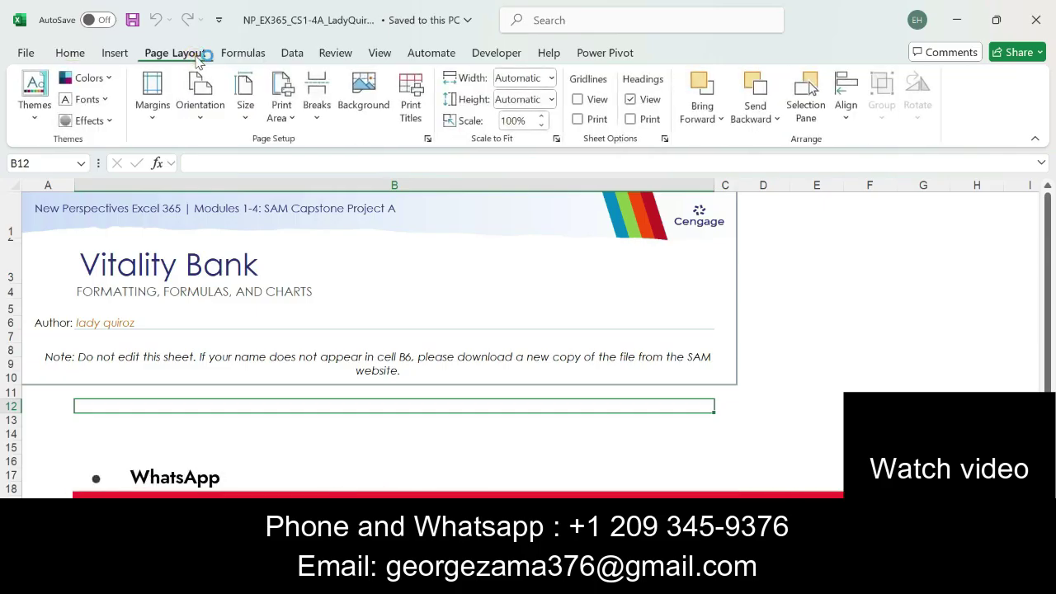
{"action": "left_click", "coordinate": [36, 121]}
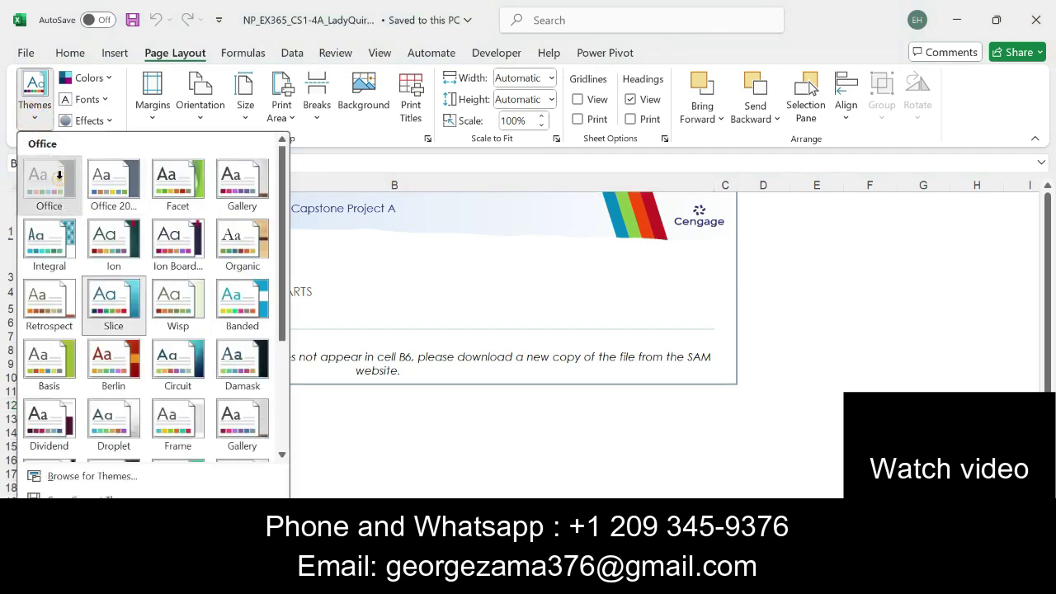
{"action": "left_click", "coordinate": [61, 183]}
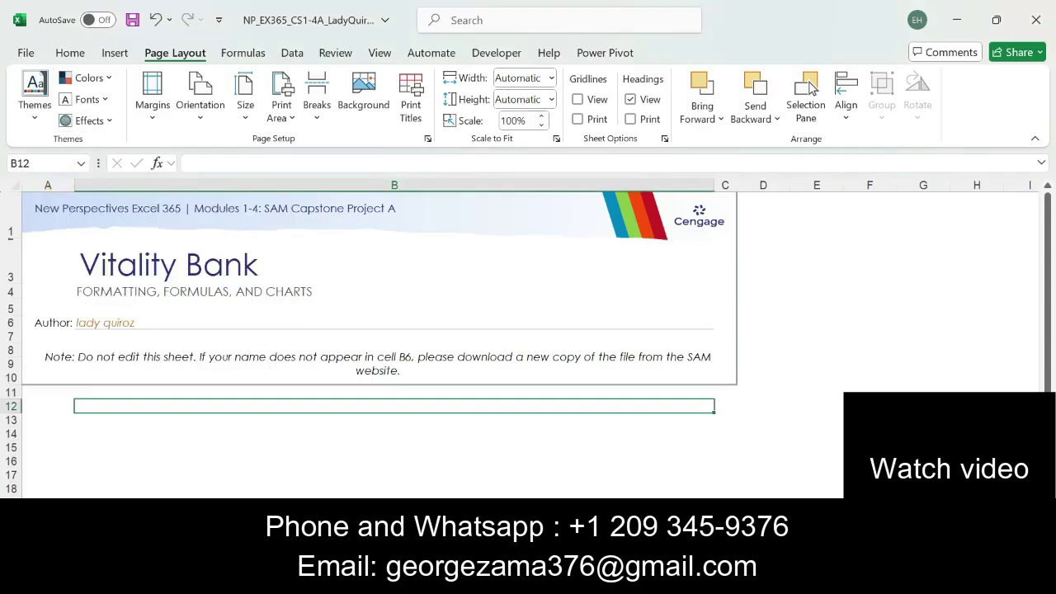
Check the worksheet subtitle instructions in Word and display the Department Overview worksheet in Excel
{"action": "left_click", "coordinate": [558, 470]}
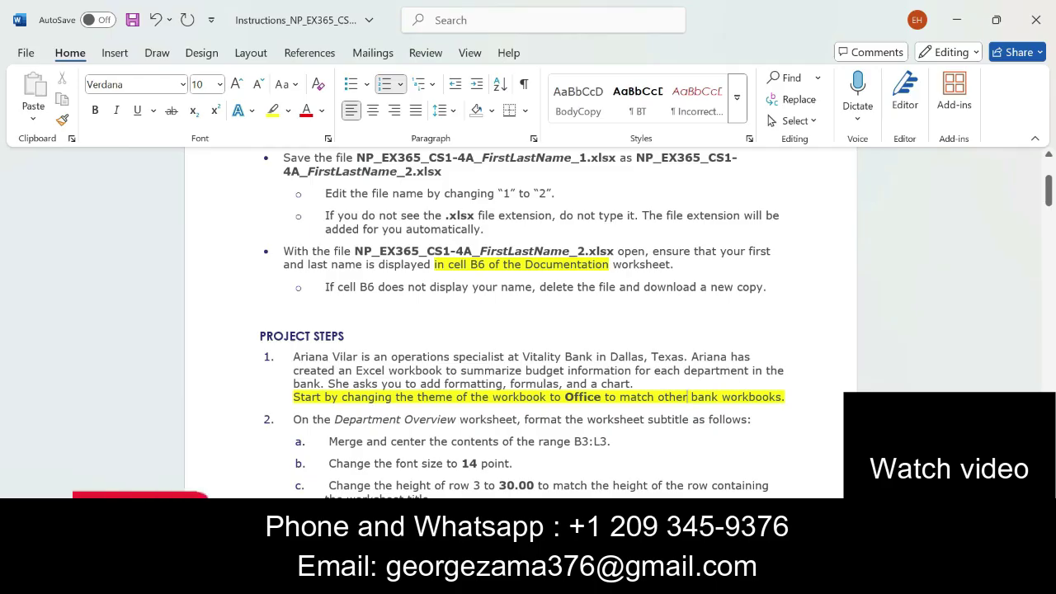
{"action": "key", "text": "alt+Tab"}
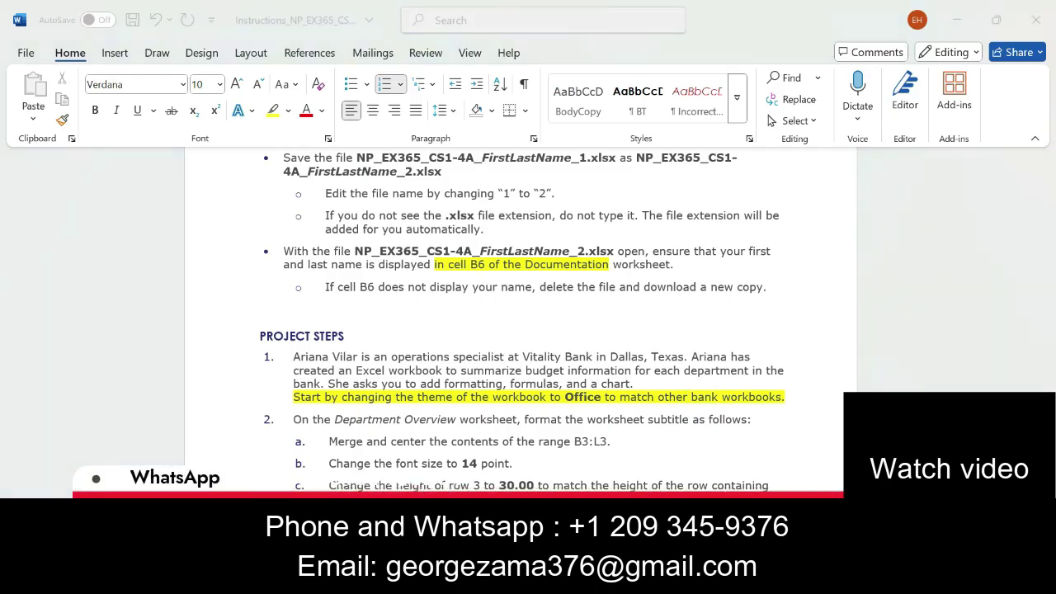
{"action": "key", "text": "ctrl+Page_Down"}
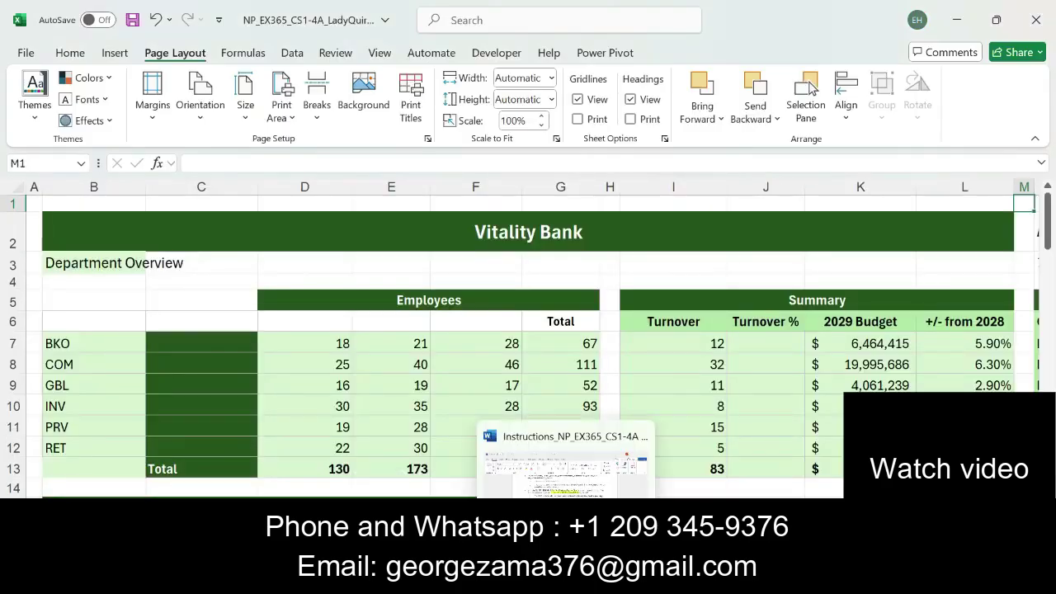
{"action": "key", "text": "alt+Tab"}
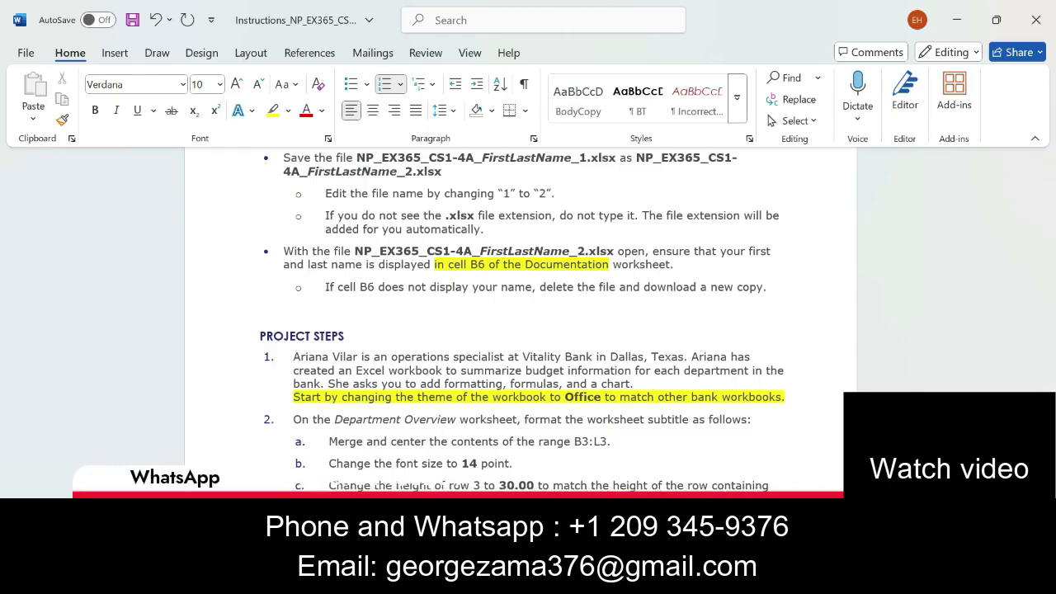
{"action": "key", "text": "alt+Tab"}
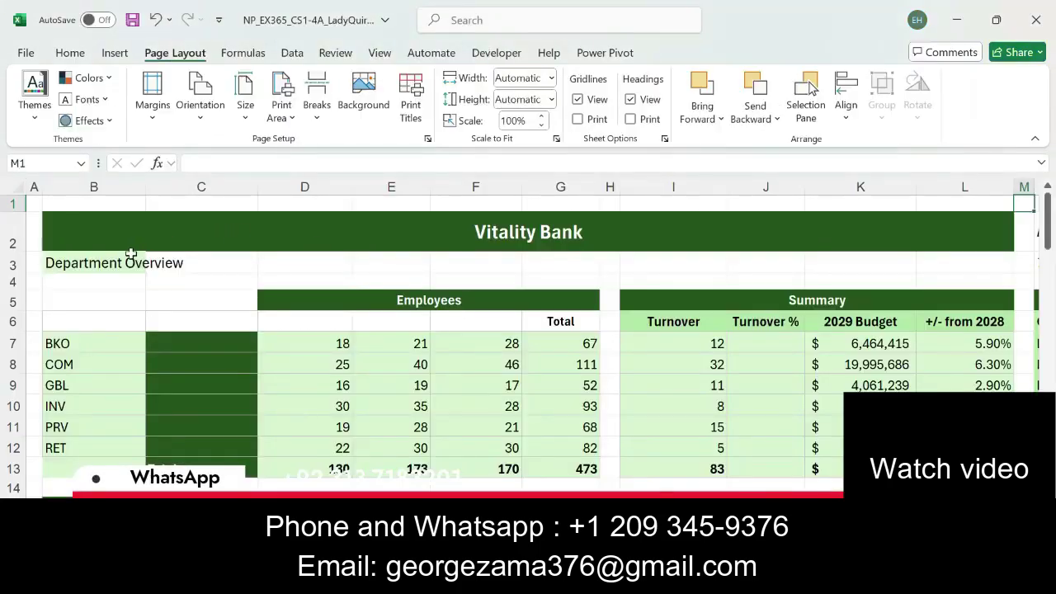
Merge and center the range B3:L3 containing the Department Overview subtitle, and return to the Word instructions
{"action": "left_click", "coordinate": [96, 264]}
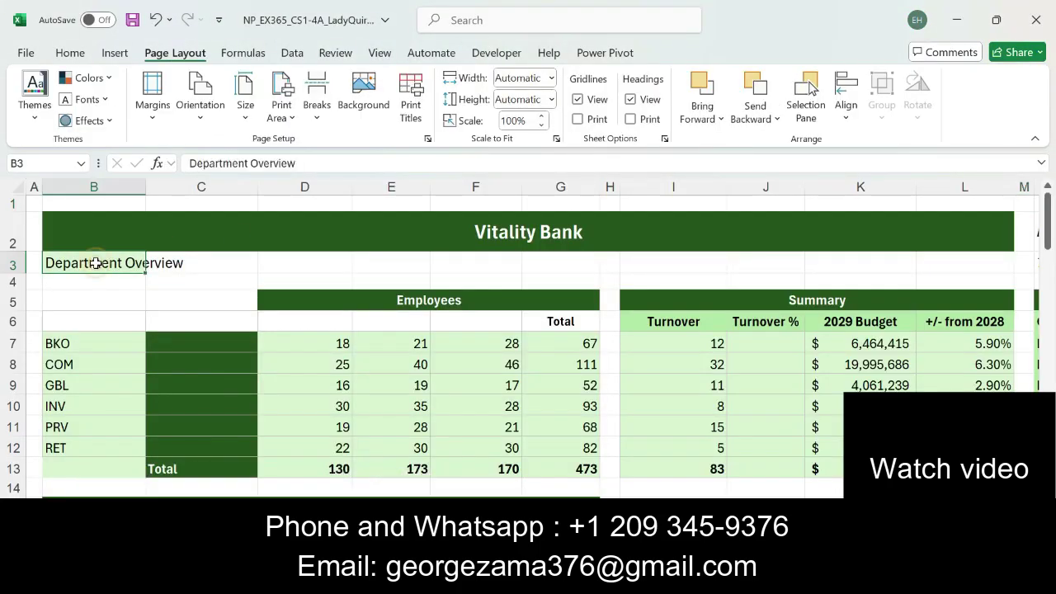
{"action": "left_click_drag", "start_coordinate": [96, 264], "coordinate": [949, 266]}
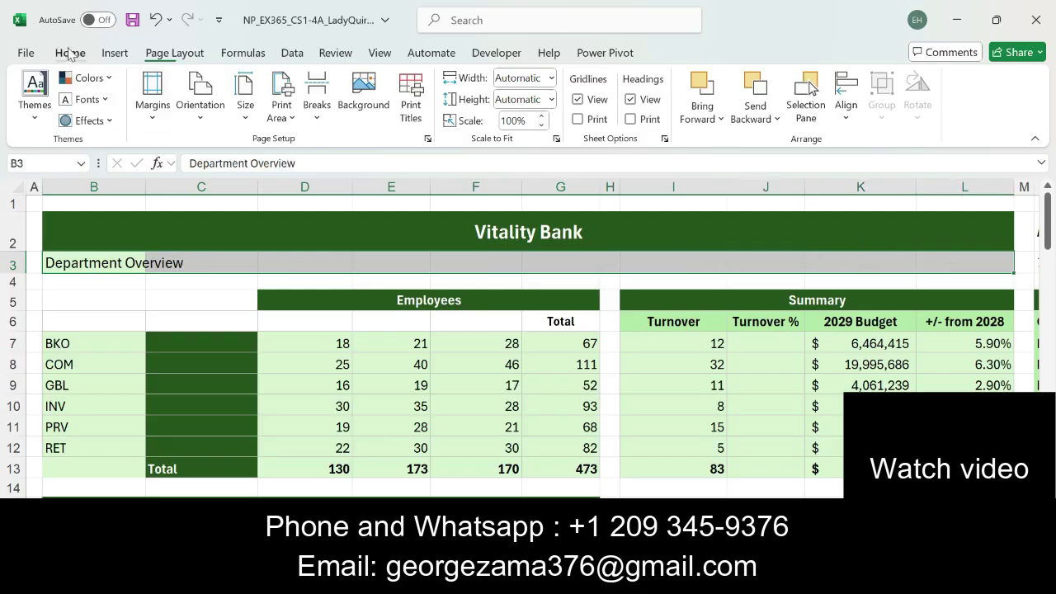
{"action": "left_click", "coordinate": [70, 53]}
{"action": "left_click", "coordinate": [443, 111]}
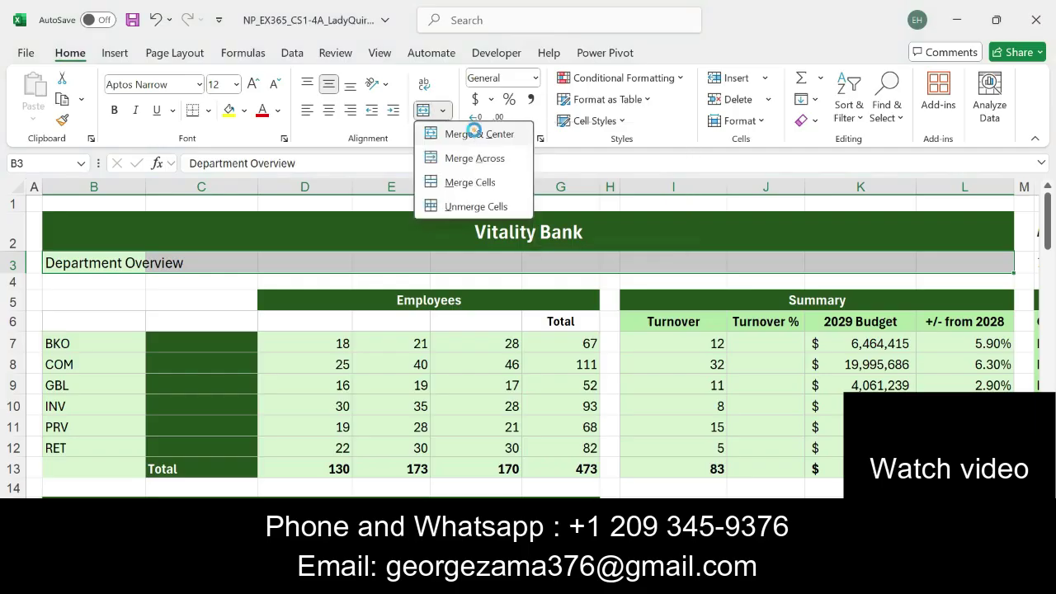
{"action": "left_click", "coordinate": [477, 135]}
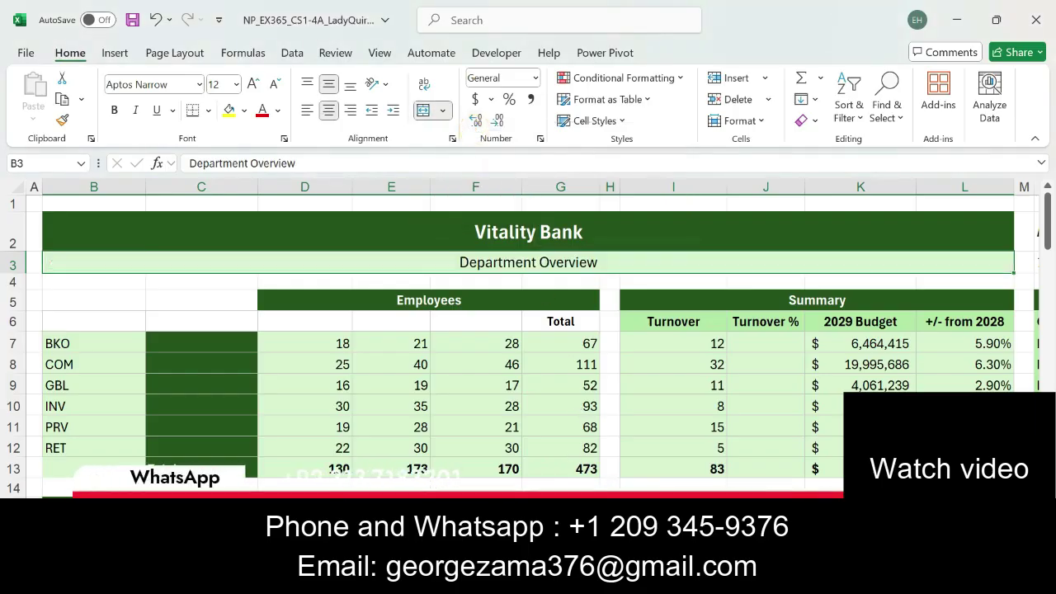
{"action": "key", "text": "alt+Tab"}
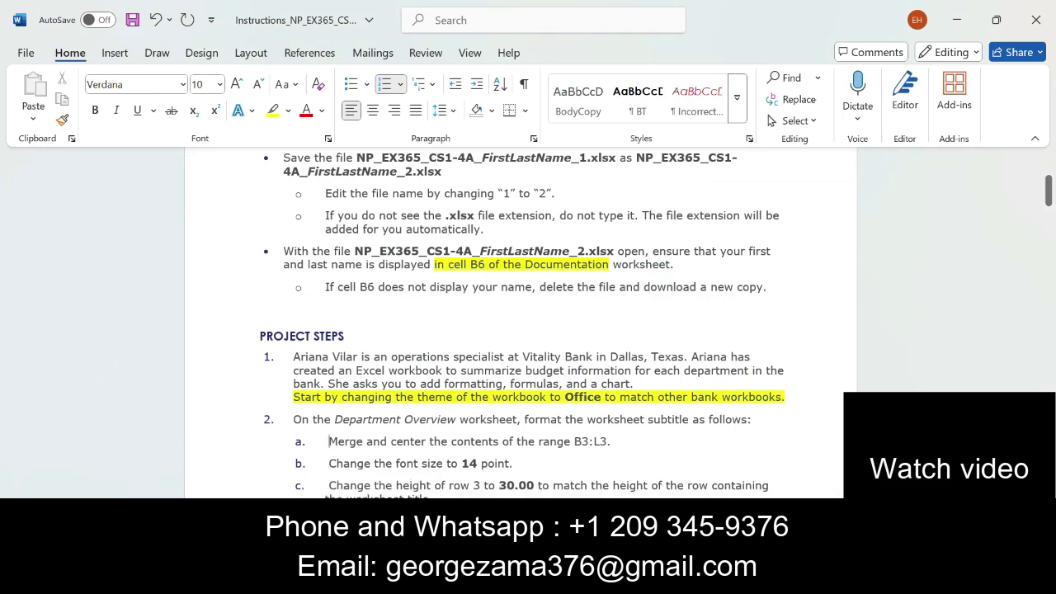
Switch to the Excel workbook, set the Department Overview subtitle's font size to 14, and return to the Word instructions
{"action": "key", "text": "alt+Tab"}
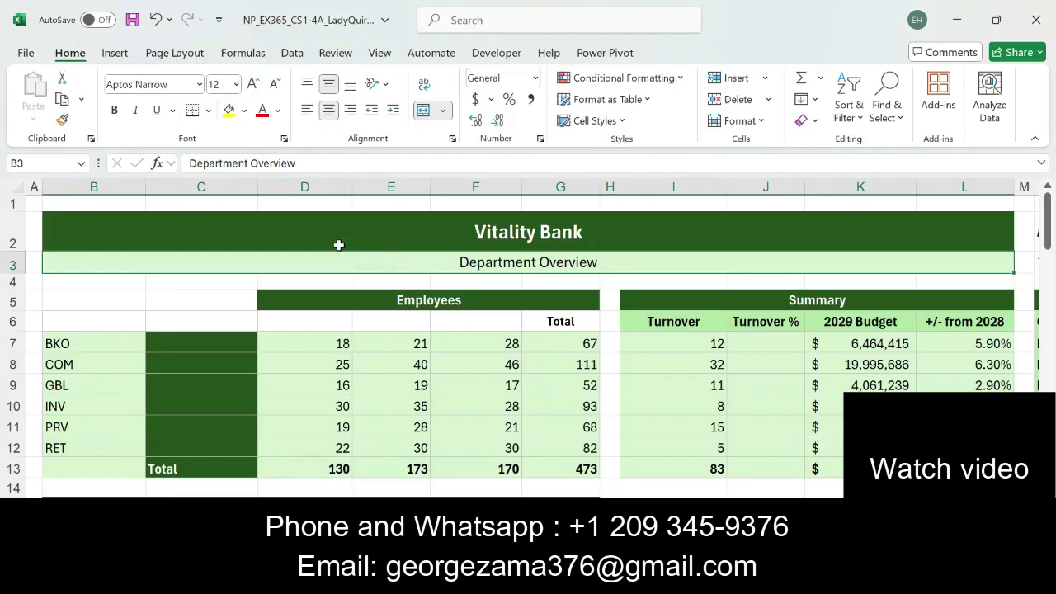
{"action": "left_click", "coordinate": [236, 84]}
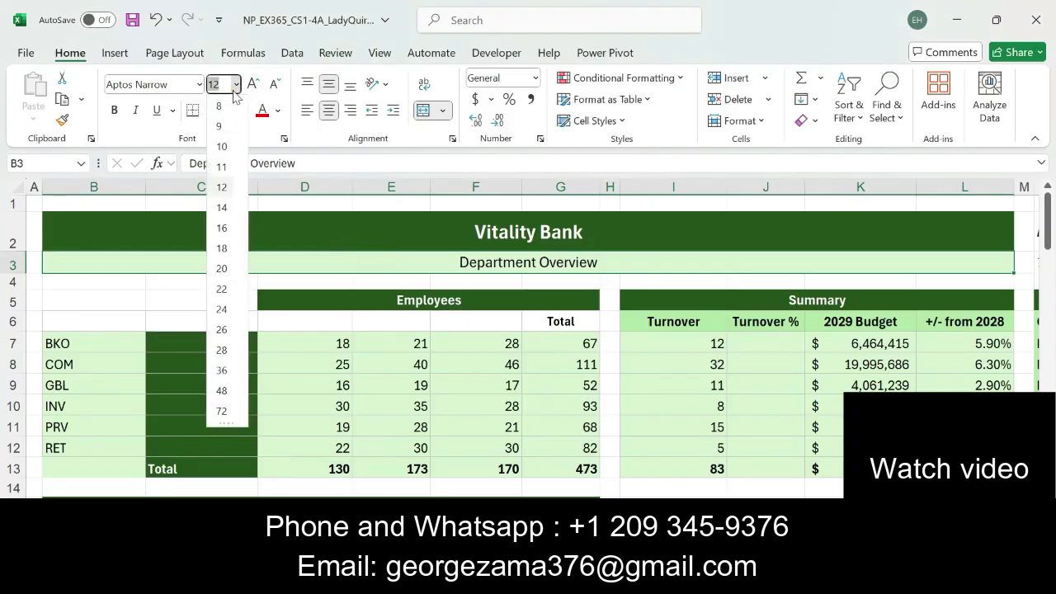
{"action": "left_click", "coordinate": [223, 207]}
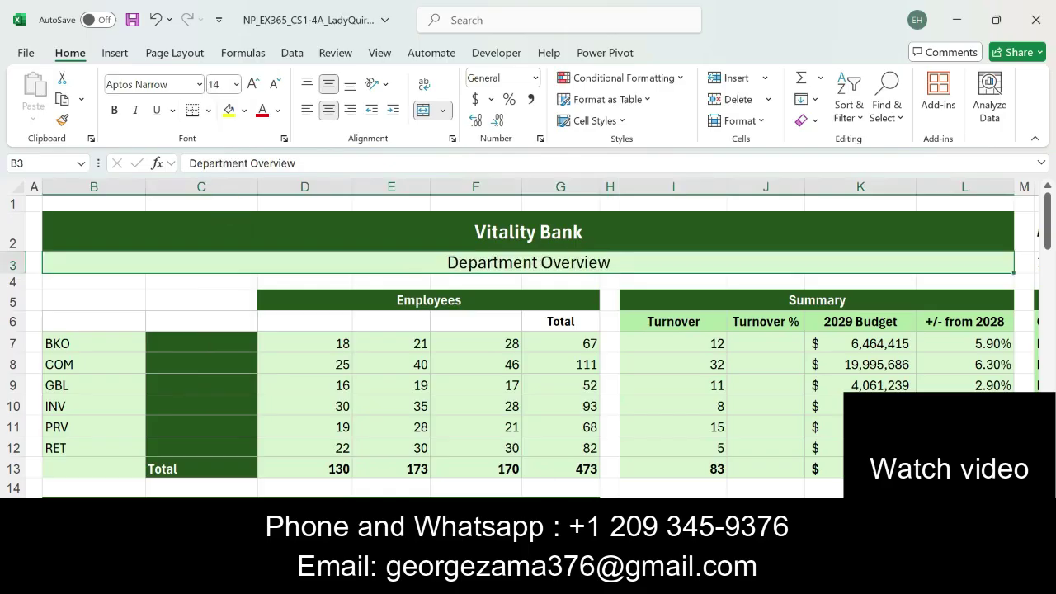
{"action": "key", "text": "alt+Tab"}
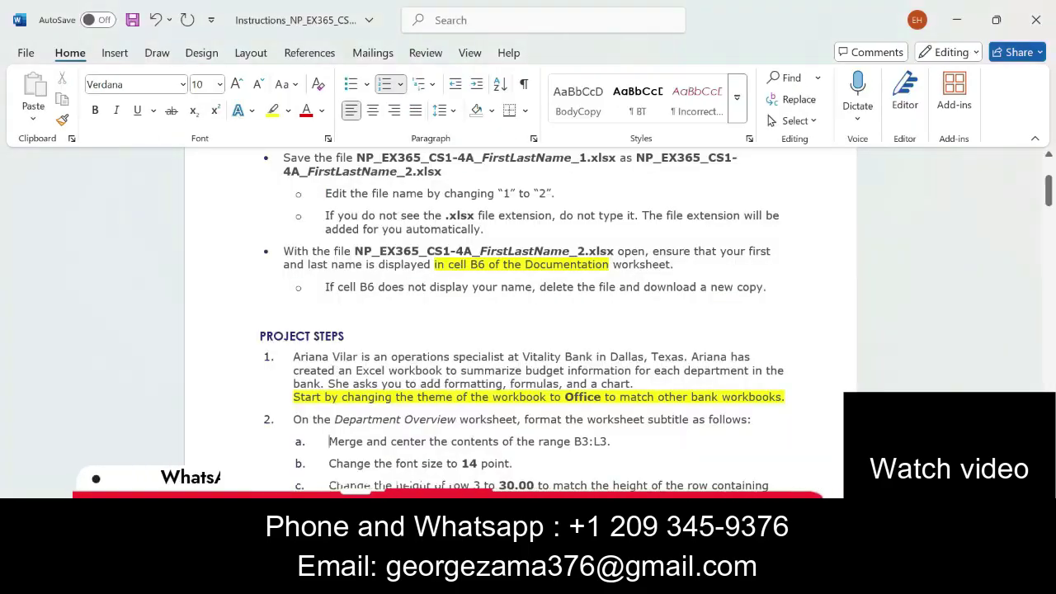
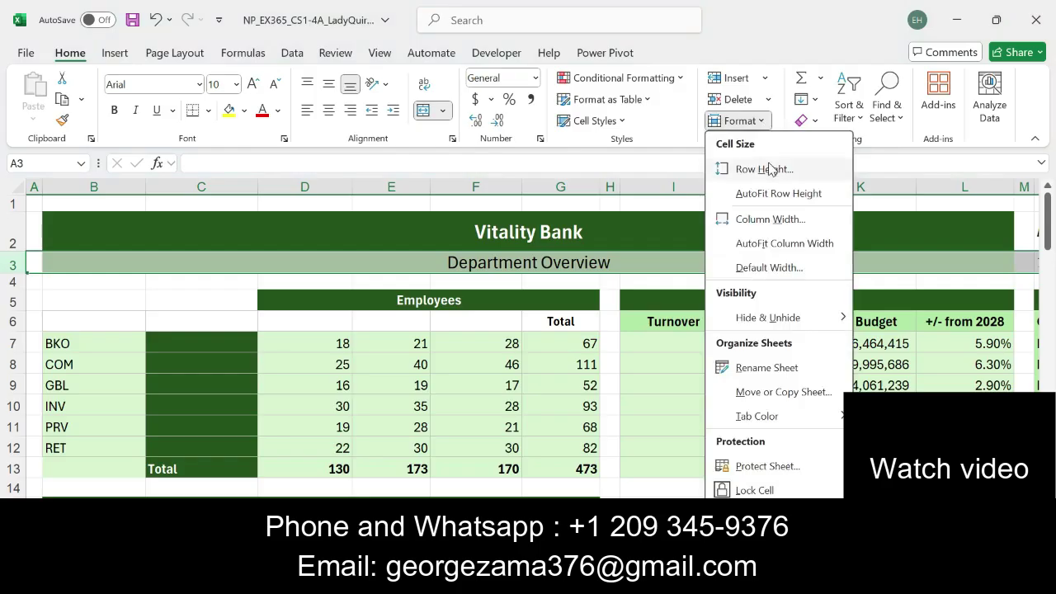
Set the height of row 3 to 30 in the Department Overview worksheet and recheck the row's height setting
{"action": "left_click", "coordinate": [764, 170]}
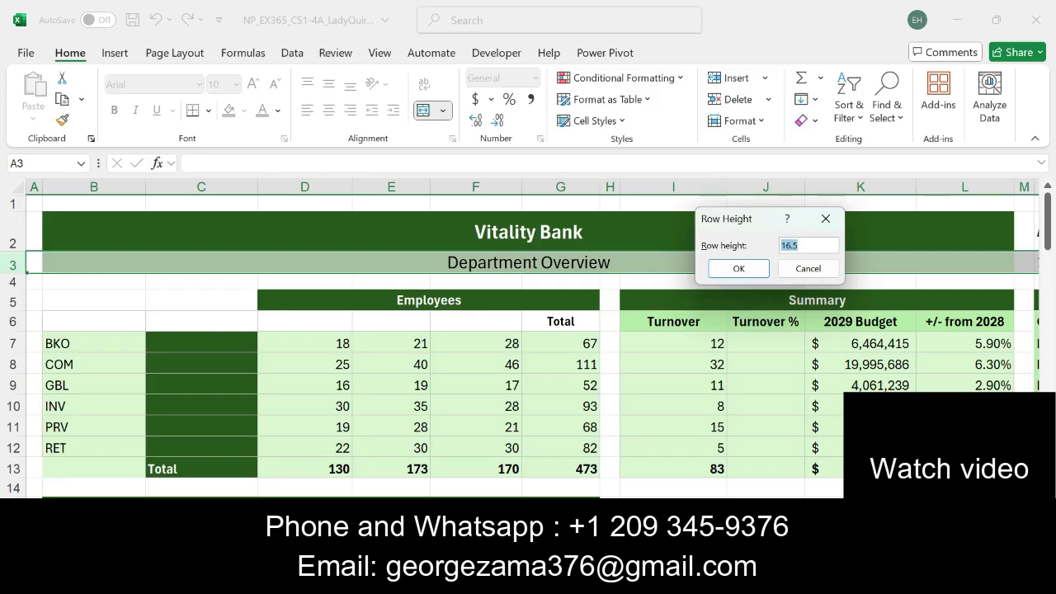
{"action": "type", "text": "30"}
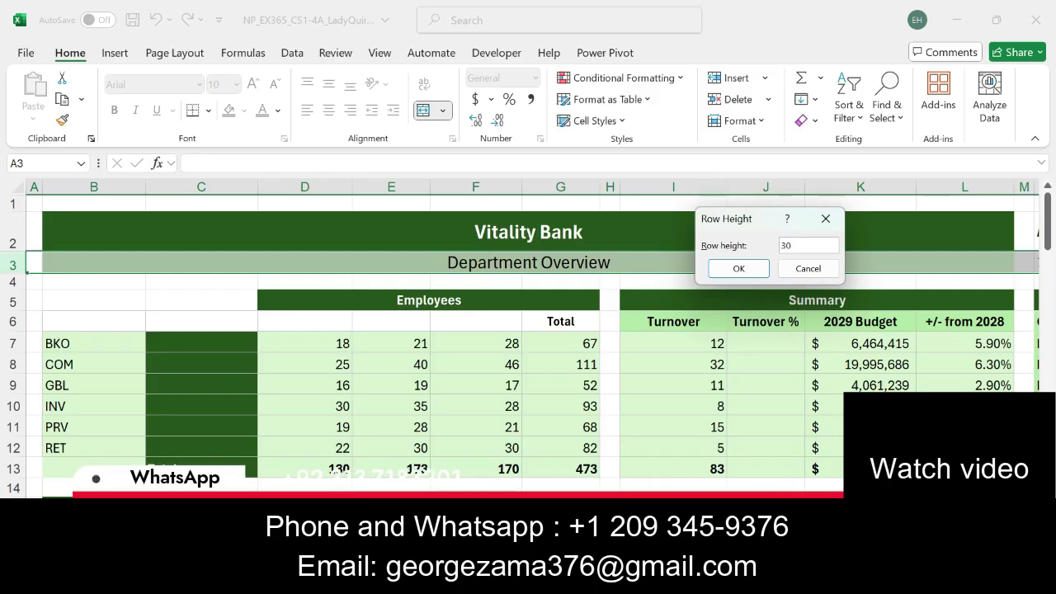
{"action": "key", "text": "Return"}
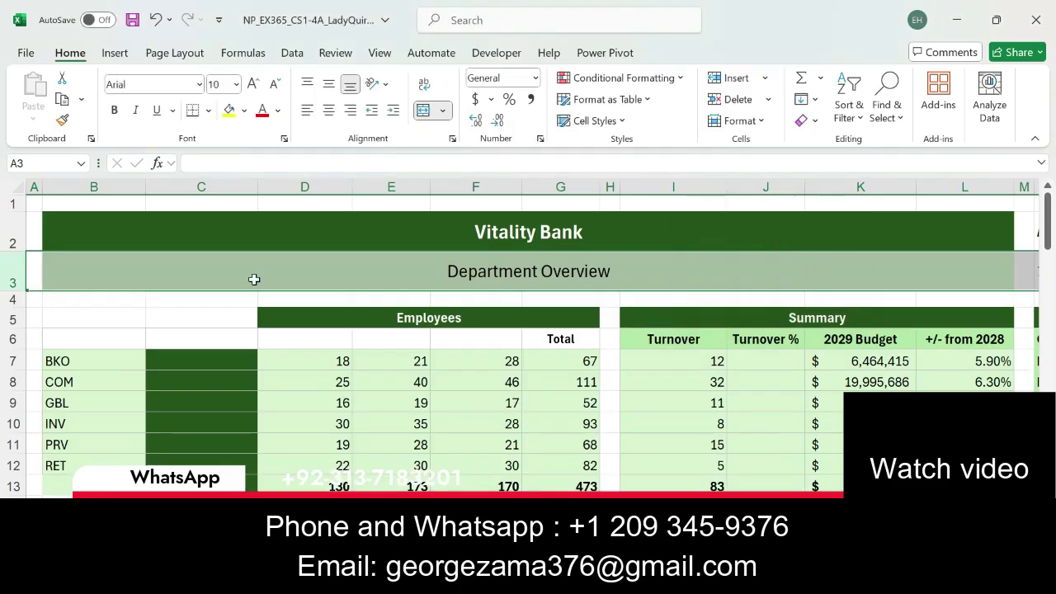
{"action": "right_click", "coordinate": [13, 270]}
{"action": "left_click", "coordinate": [80, 490]}
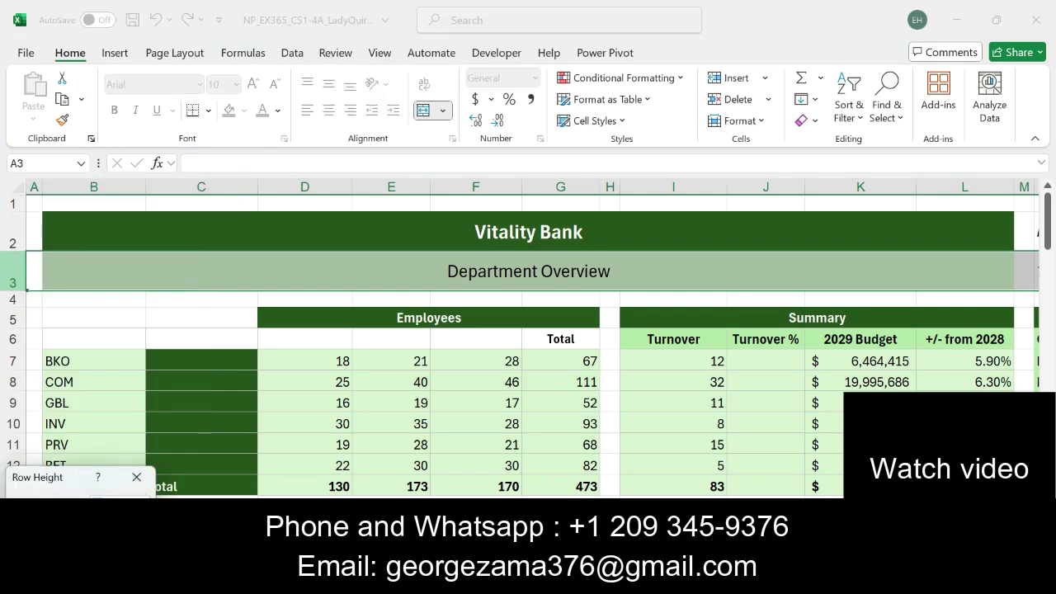
{"action": "key", "text": "Return"}
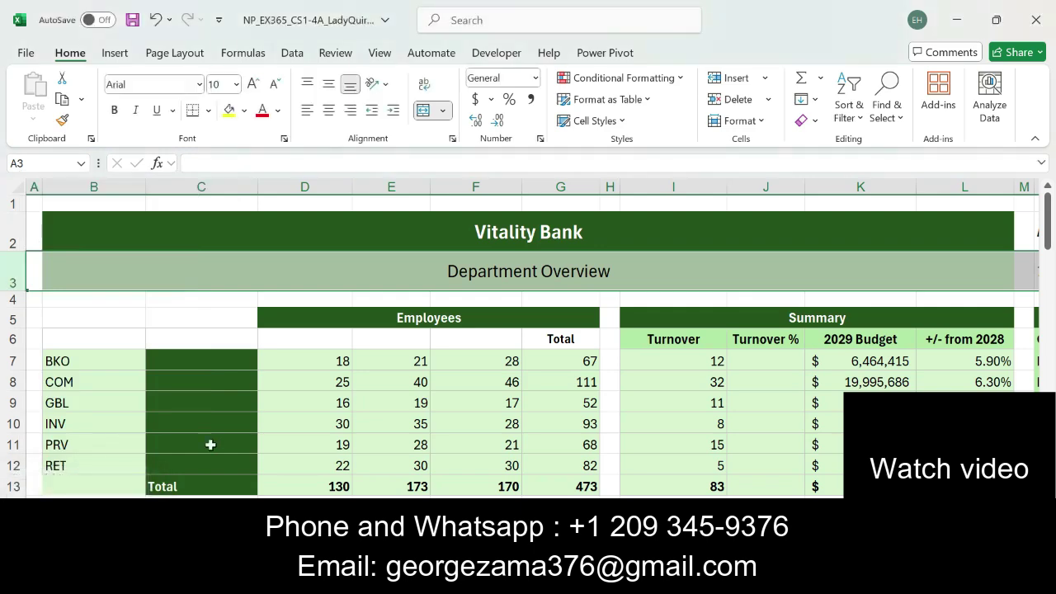
{"action": "left_click", "coordinate": [372, 377]}
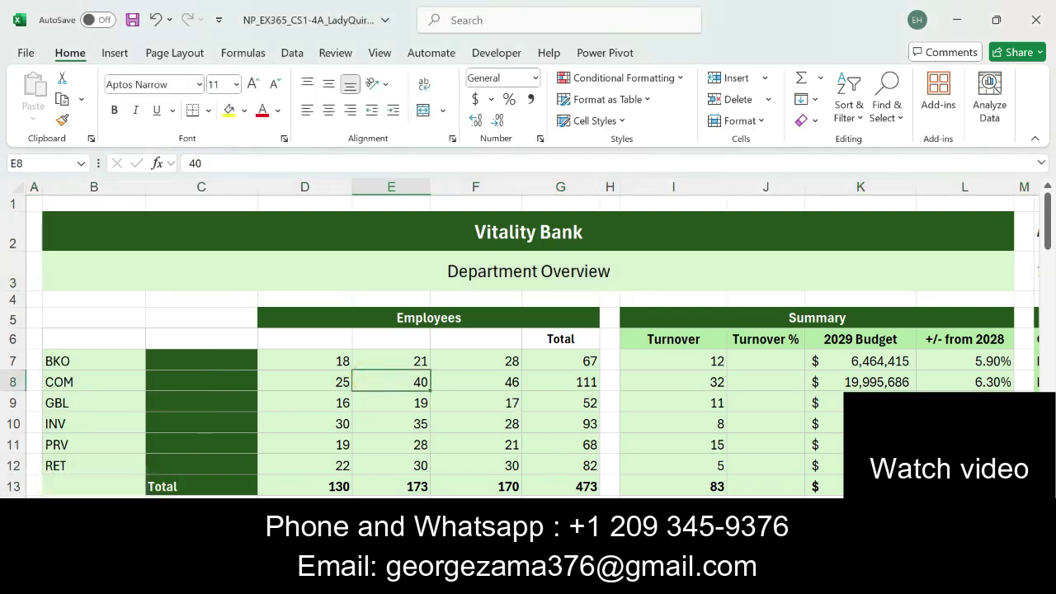
Switch to the Word instructions and highlight all of instruction 2 on subtitle formatting, including sub-items a to c, in yellow
{"action": "key", "text": "alt+Tab"}
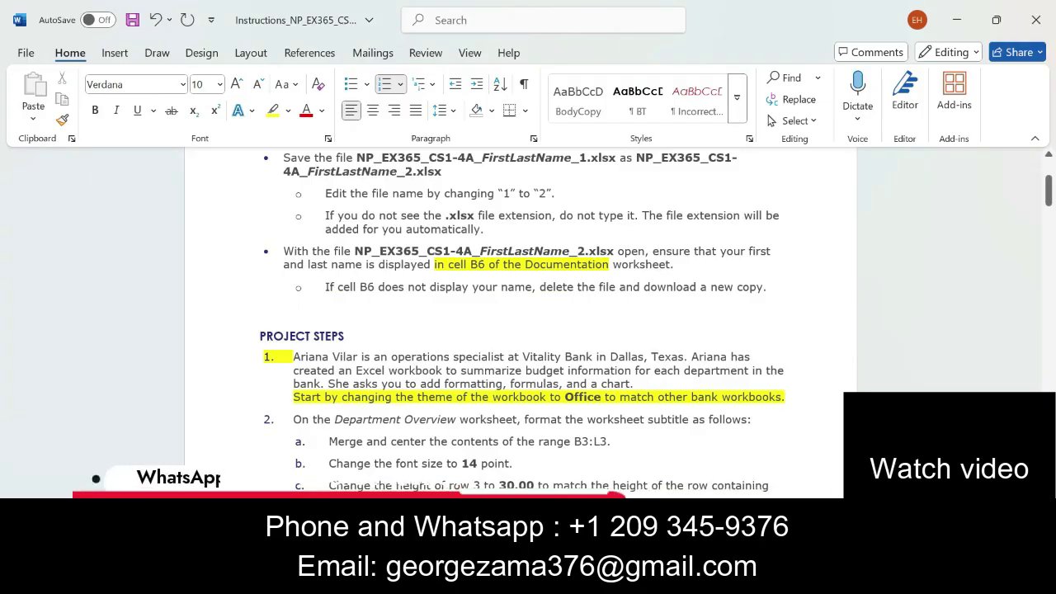
{"action": "scroll", "coordinate": [519, 322], "scroll_direction": "down", "scroll_amount": 3}
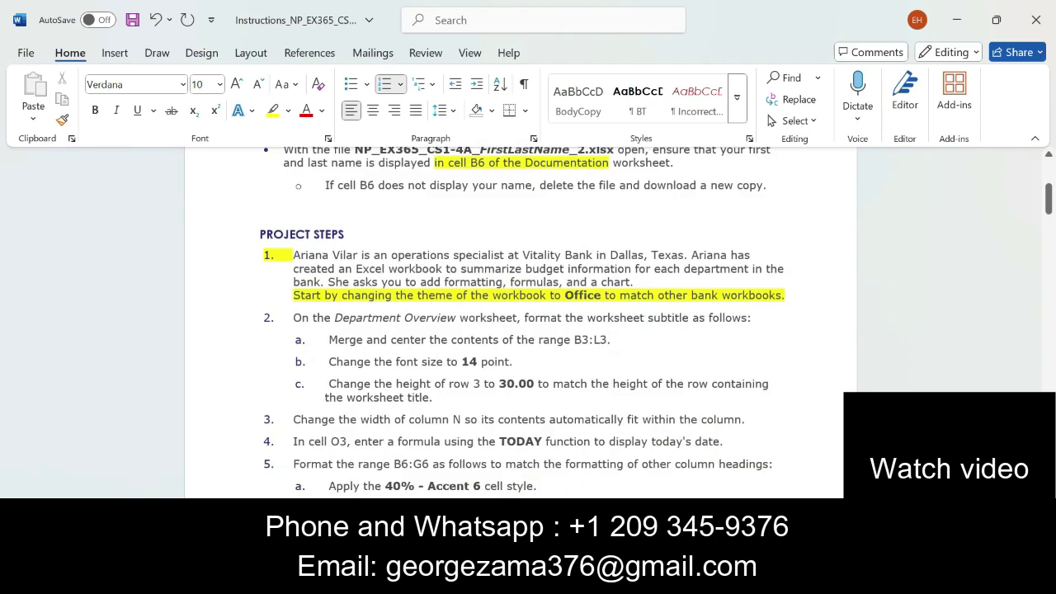
{"action": "left_click_drag", "start_coordinate": [294, 318], "coordinate": [458, 403]}
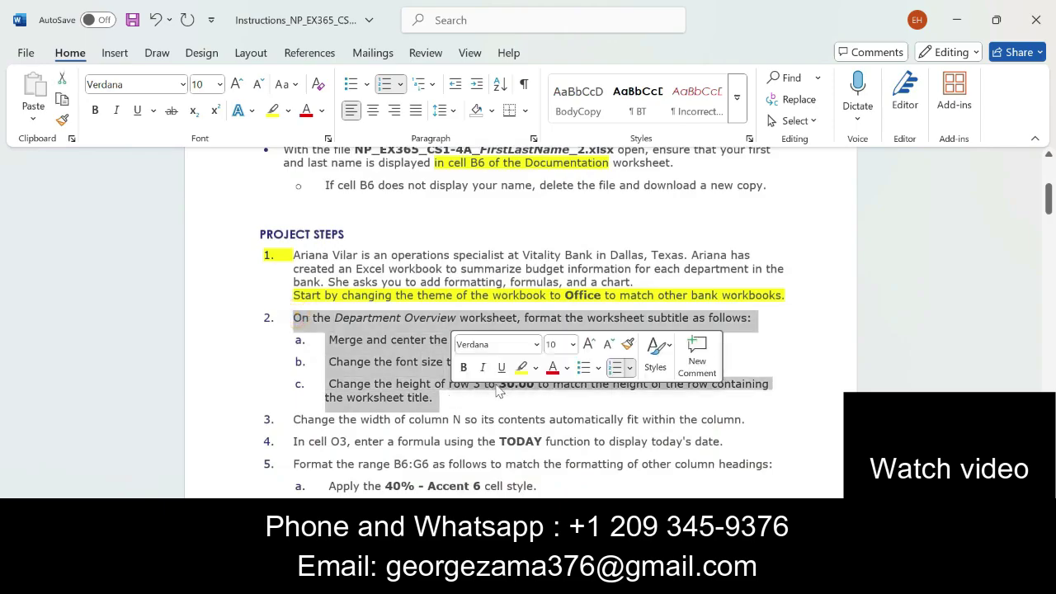
{"action": "left_click", "coordinate": [521, 367]}
{"action": "left_click", "coordinate": [434, 397]}
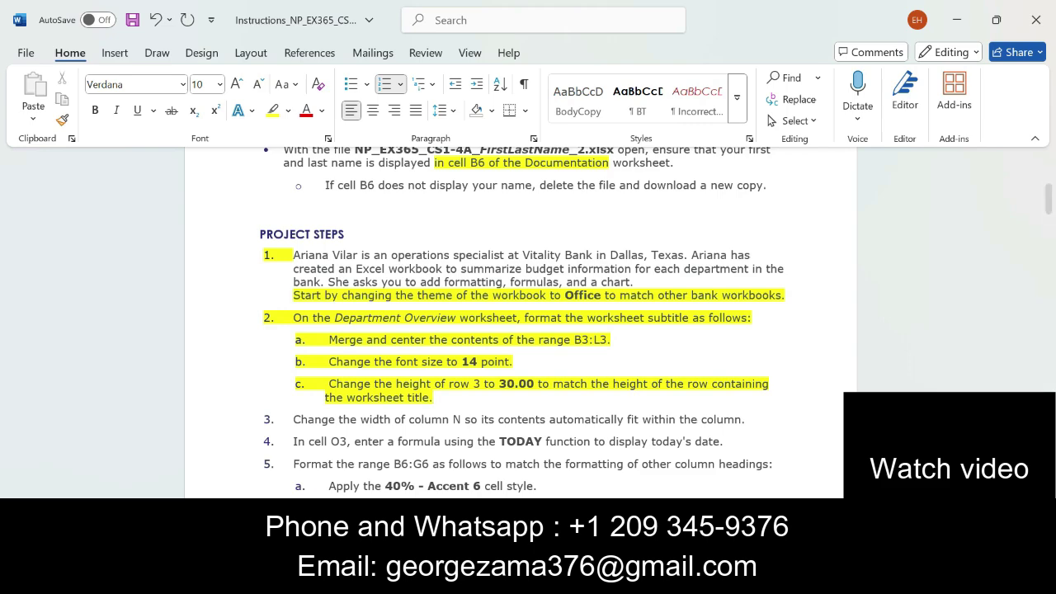
Switch to the Excel workbook and autofit the width of column N to its contents
{"action": "left_click", "coordinate": [602, 466]}
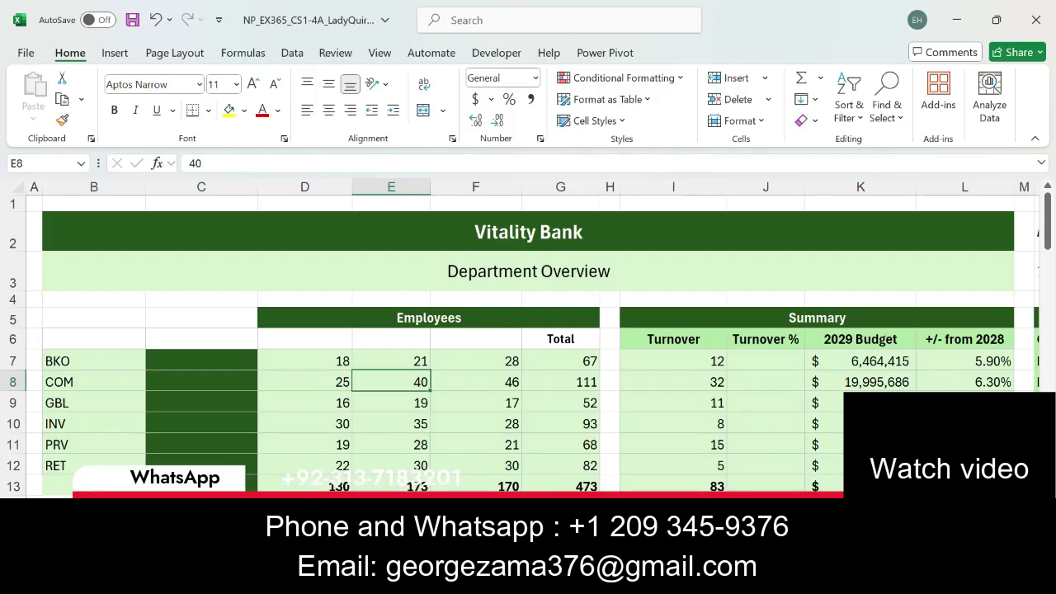
{"action": "scroll", "coordinate": [529, 347], "scroll_direction": "right", "scroll_amount": 2}
{"action": "scroll", "coordinate": [528, 346], "scroll_direction": "right", "scroll_amount": 1}
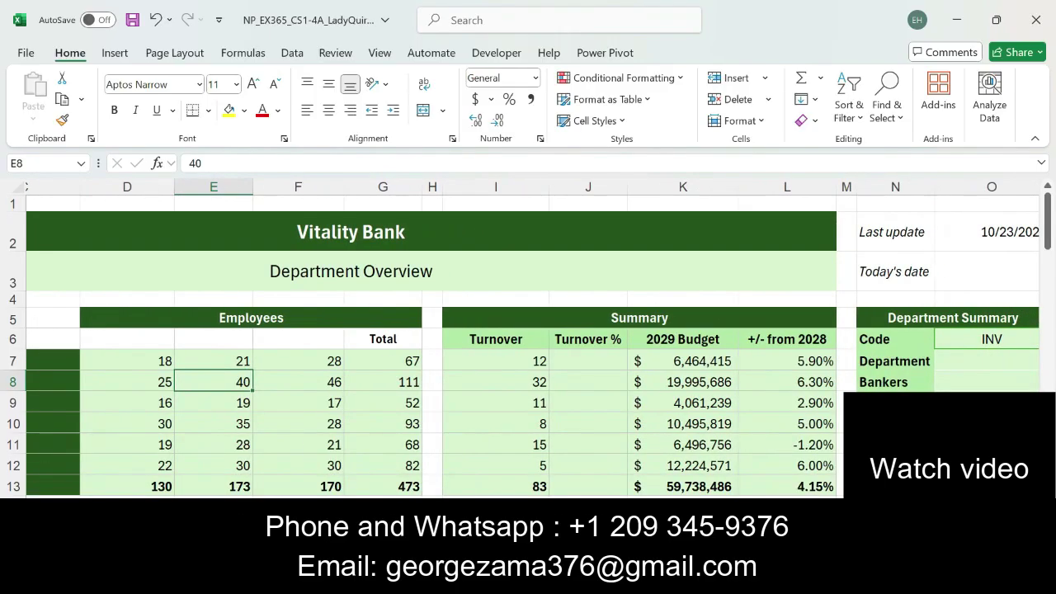
{"action": "left_click", "coordinate": [875, 185]}
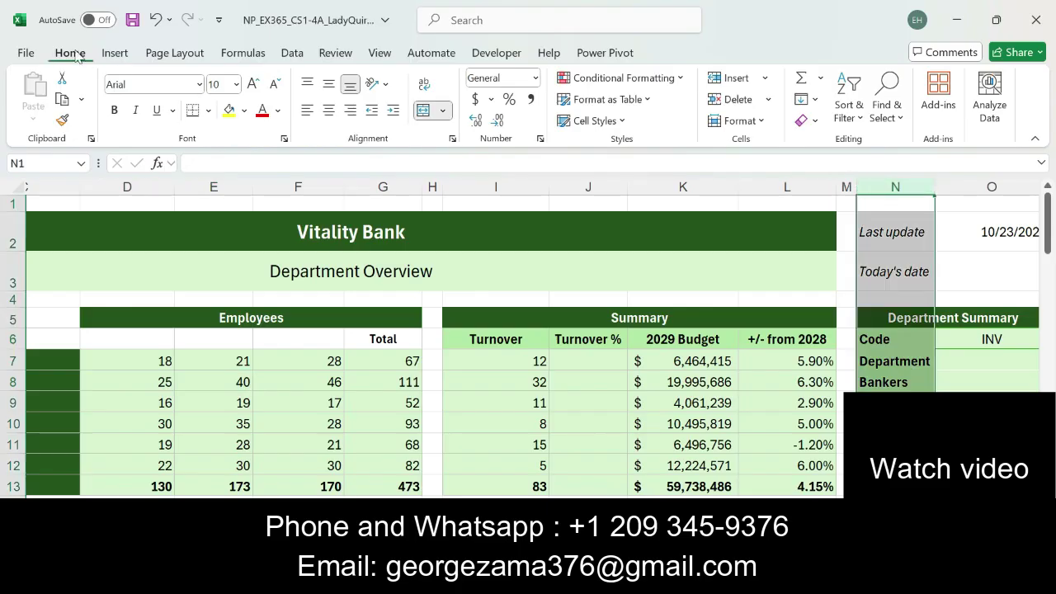
{"action": "left_click", "coordinate": [761, 120]}
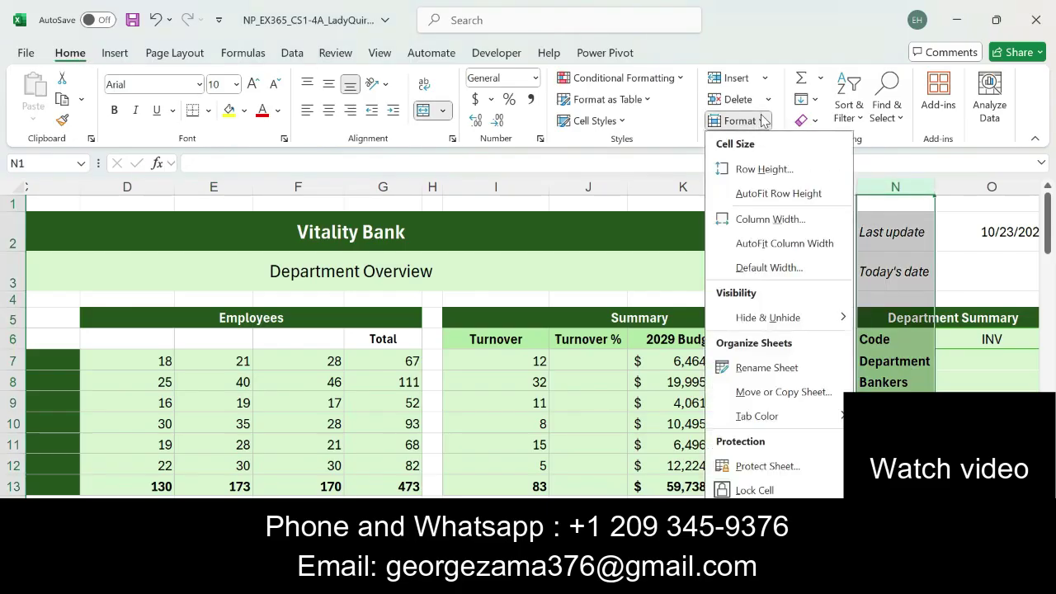
{"action": "left_click", "coordinate": [768, 247]}
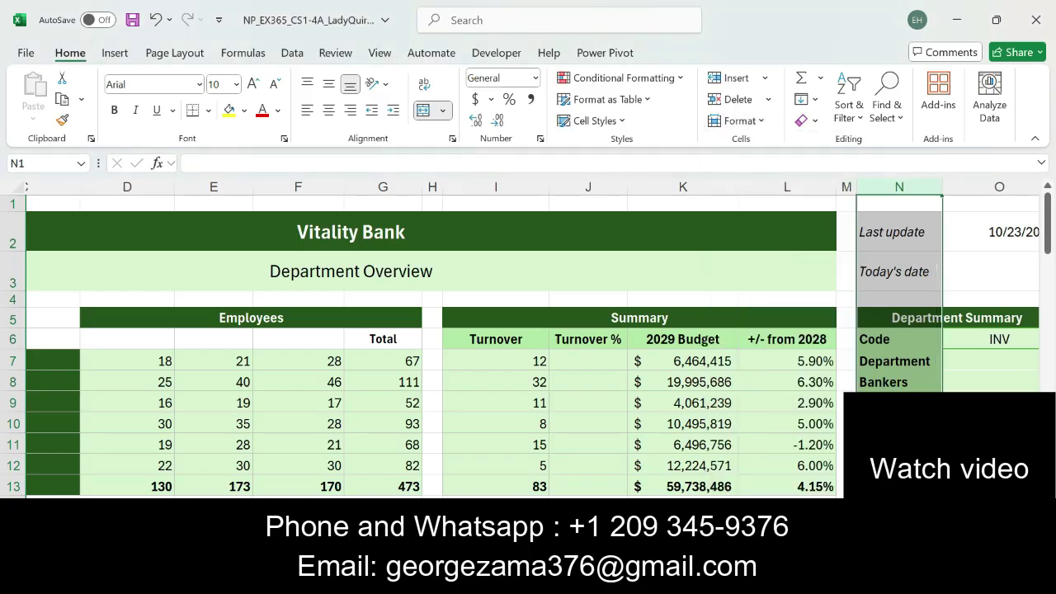
{"action": "mouse_move", "coordinate": [1050, 242]}
{"action": "left_mouse_down"}
{"action": "mouse_move", "coordinate": [1050, 276]}
{"action": "mouse_move", "coordinate": [1050, 235]}
{"action": "left_mouse_up"}
{"action": "left_click", "coordinate": [924, 183]}
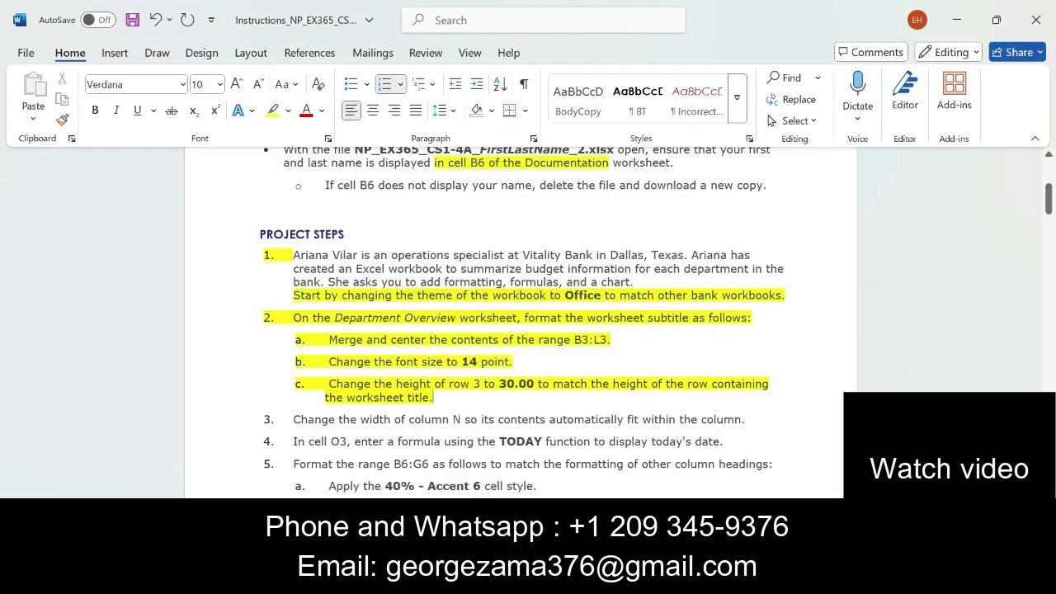
Highlight instruction 3 about the width of column N in yellow in Word, and return to the Excel workbook
{"action": "left_click_drag", "start_coordinate": [293, 420], "coordinate": [748, 421]}
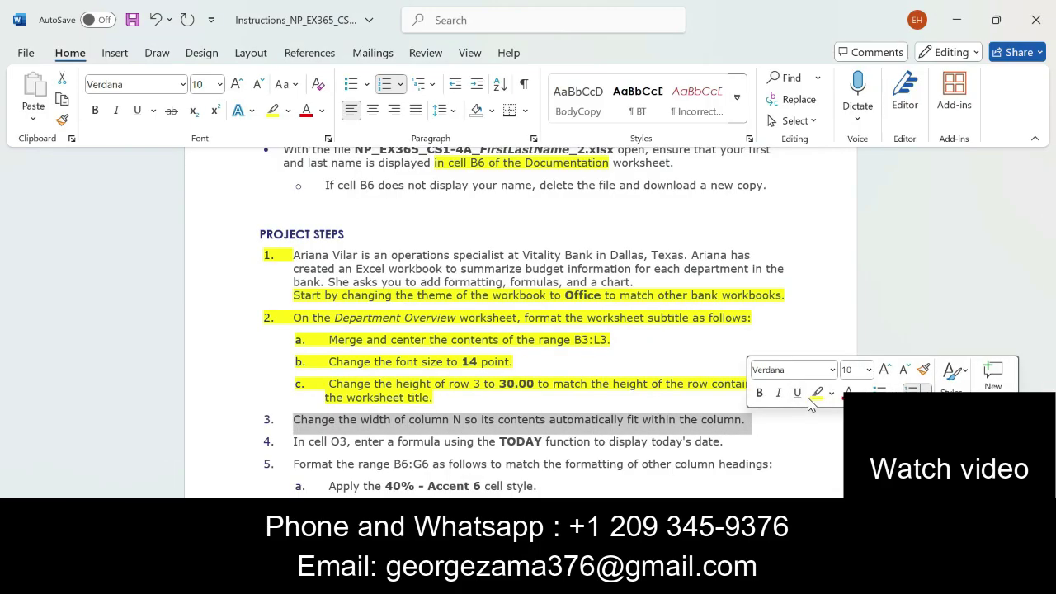
{"action": "left_click", "coordinate": [816, 394]}
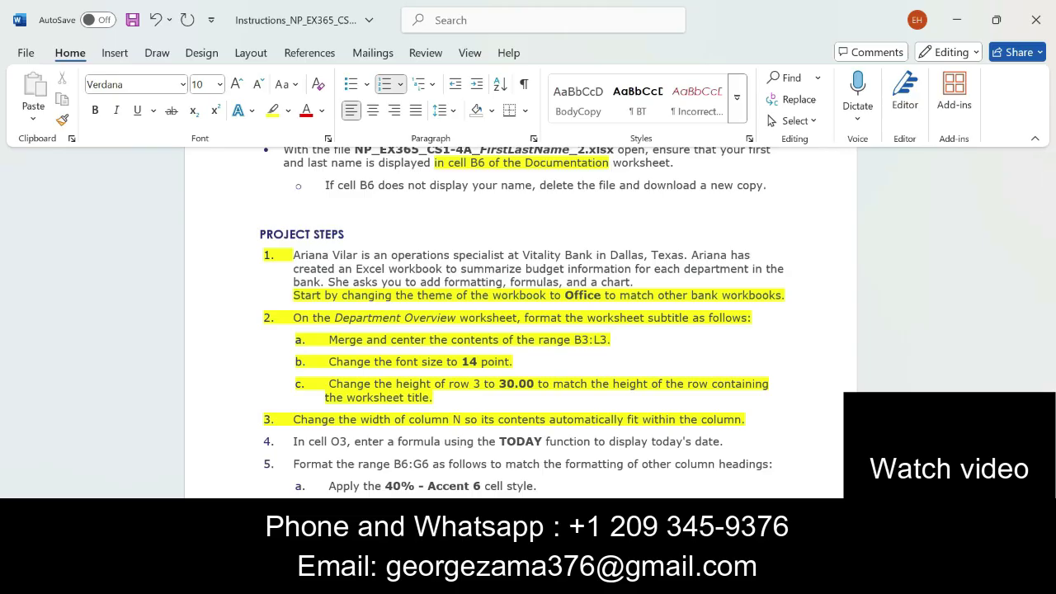
{"action": "key", "text": "alt+Tab"}
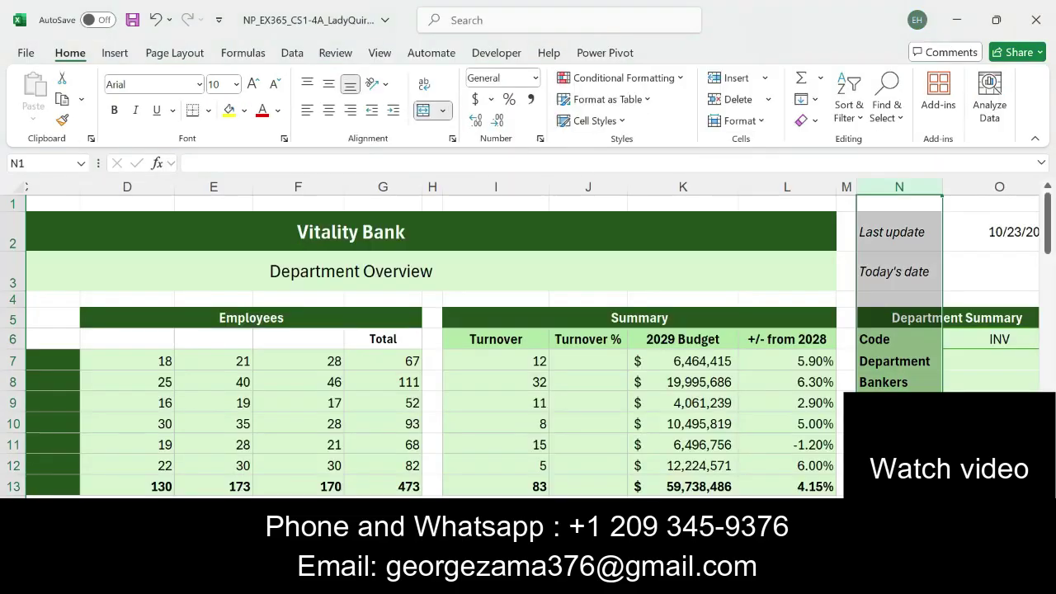
Enter the formula =TODAY() in cell O3 beside the Today's date label and check the cell
{"action": "left_click", "coordinate": [1000, 278]}
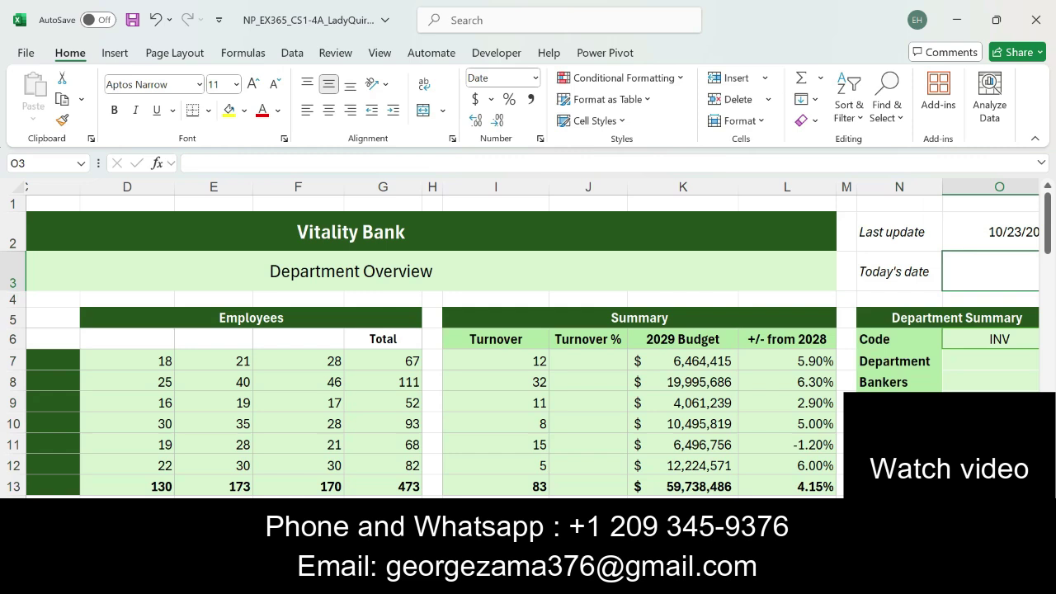
{"action": "type", "text": "=Tod"}
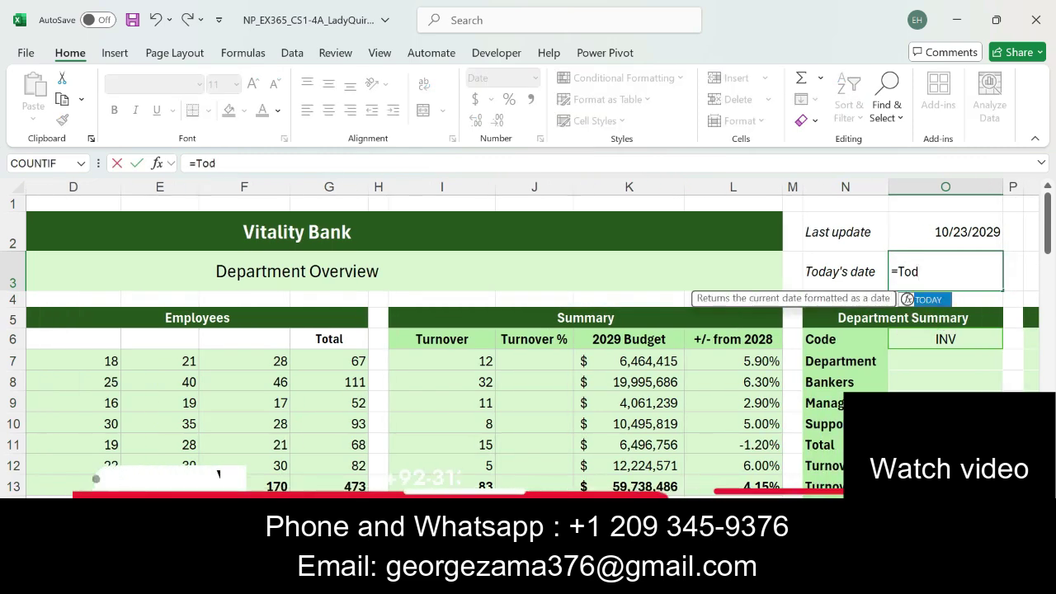
{"action": "double_click", "coordinate": [930, 299]}
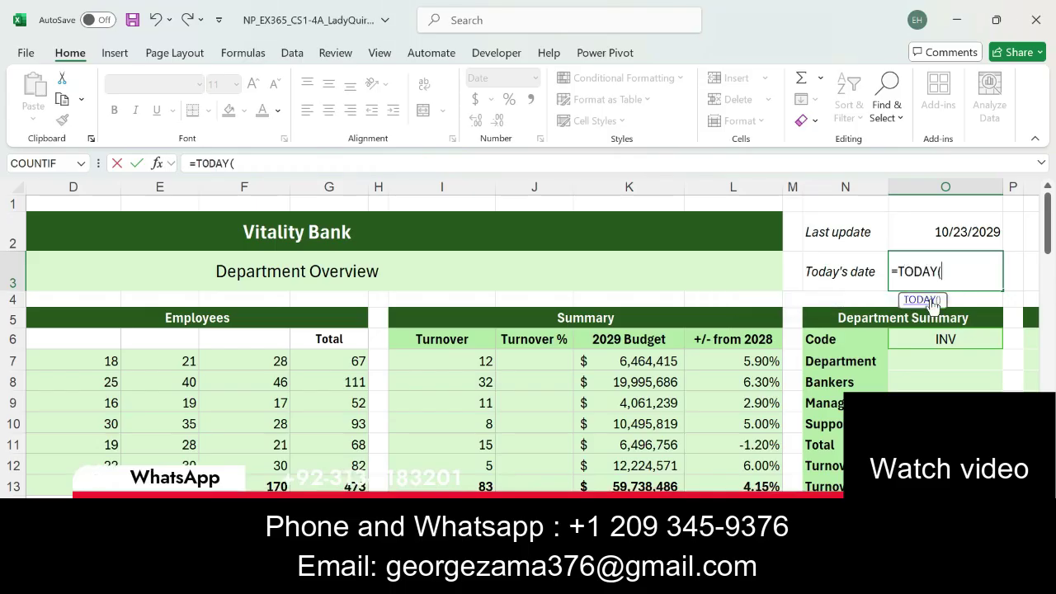
{"action": "type", "text": ")"}
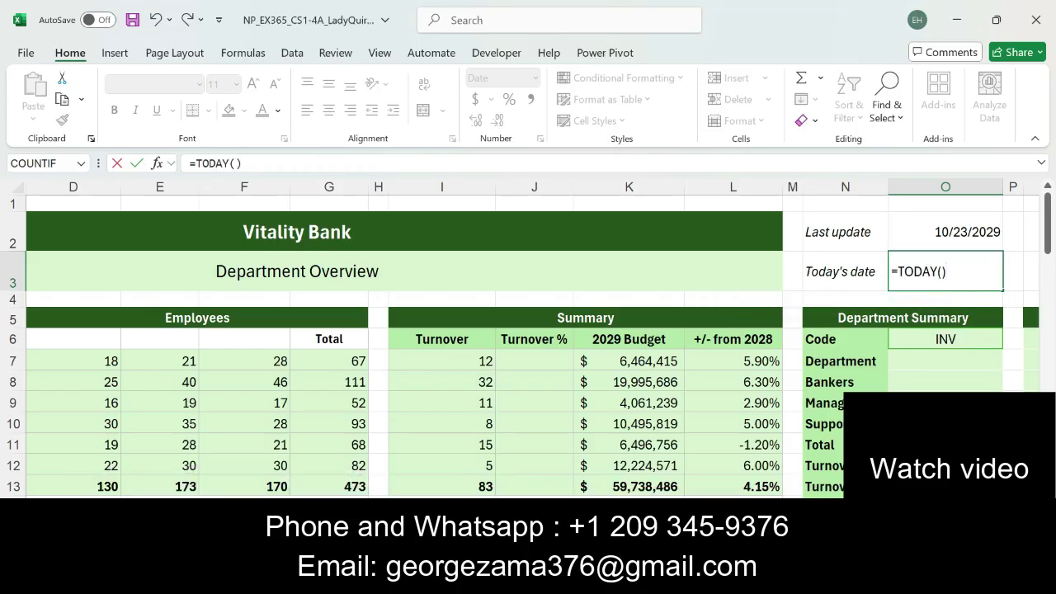
{"action": "key", "text": "Return"}
{"action": "left_click", "coordinate": [964, 273]}
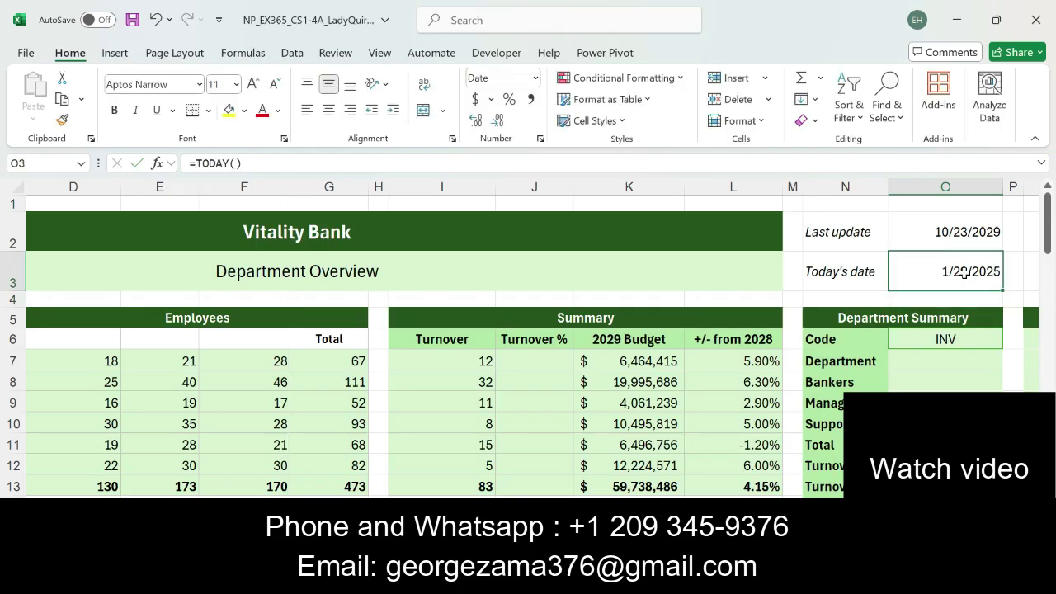
{"action": "left_click", "coordinate": [843, 300]}
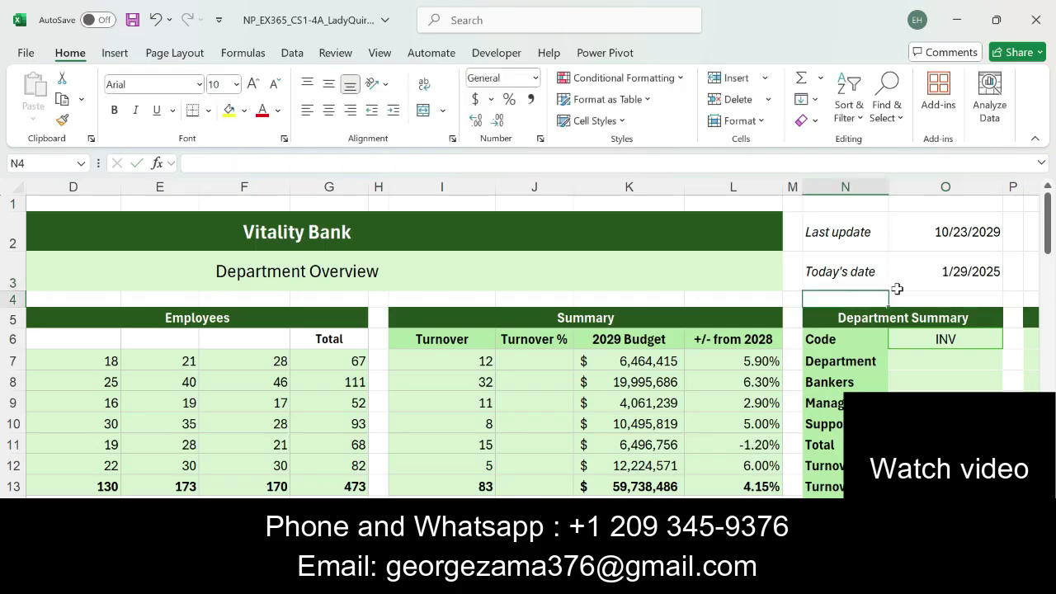
{"action": "left_click", "coordinate": [926, 274]}
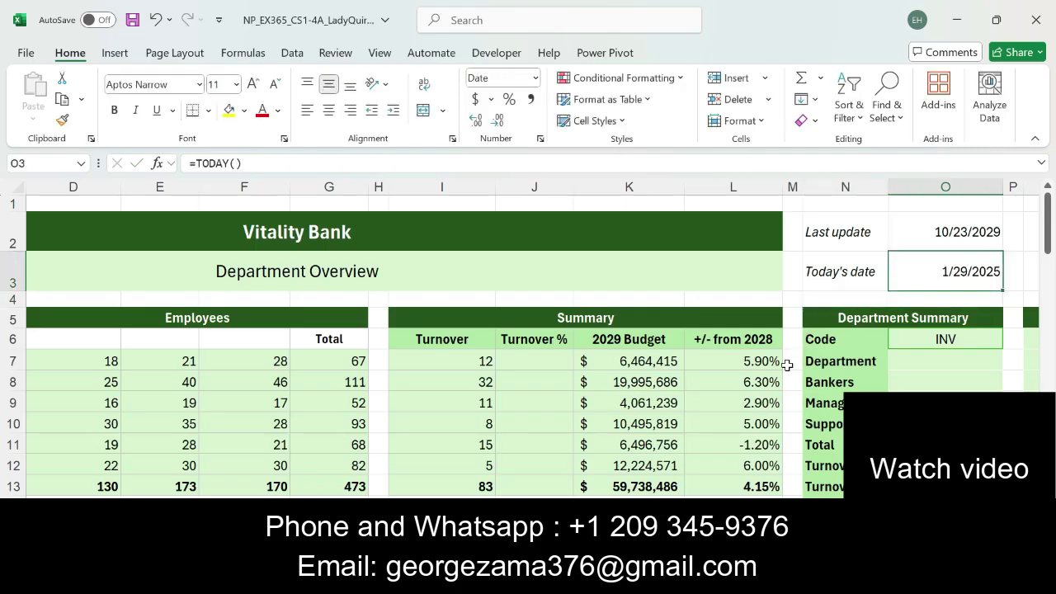
Switch to the Word instructions and highlight instruction 4 about the TODAY function in cell O3 in yellow
{"action": "left_click", "coordinate": [565, 458]}
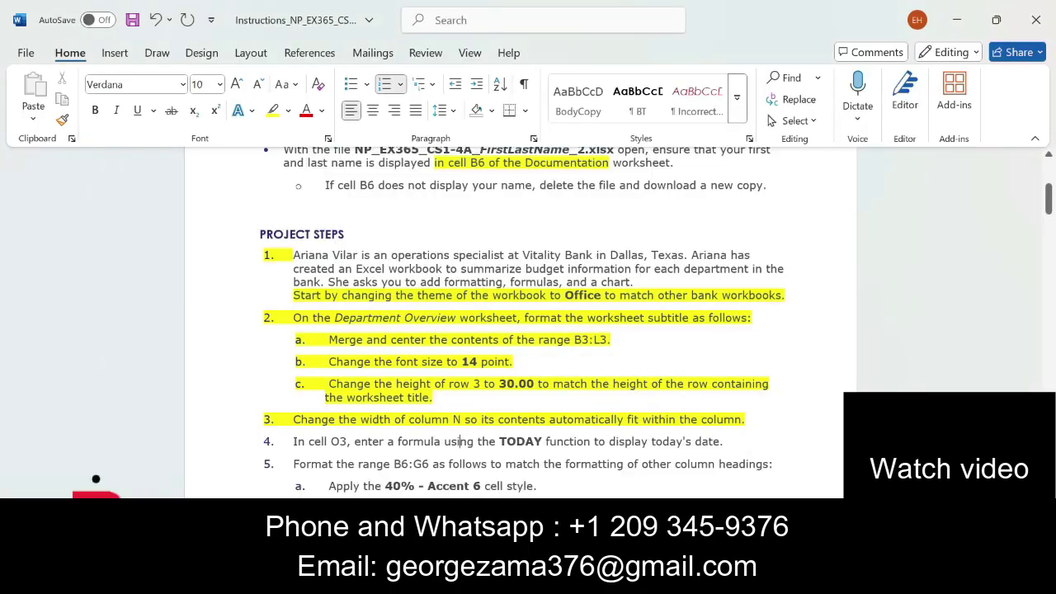
{"action": "left_click_drag", "start_coordinate": [293, 441], "coordinate": [735, 446]}
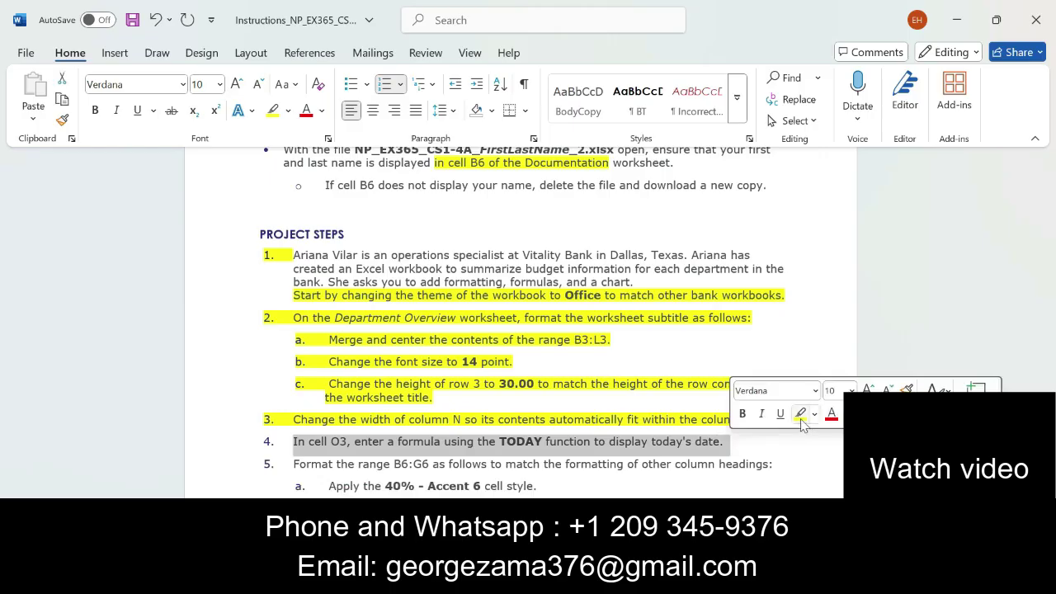
{"action": "left_click", "coordinate": [800, 414]}
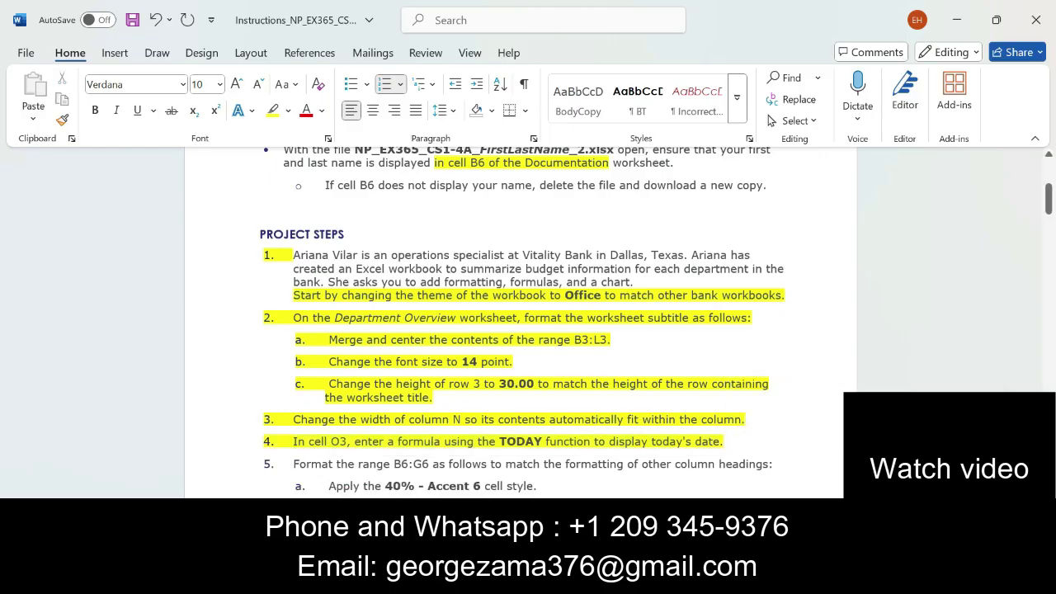
{"action": "scroll", "coordinate": [522, 320], "scroll_direction": "down", "scroll_amount": 3}
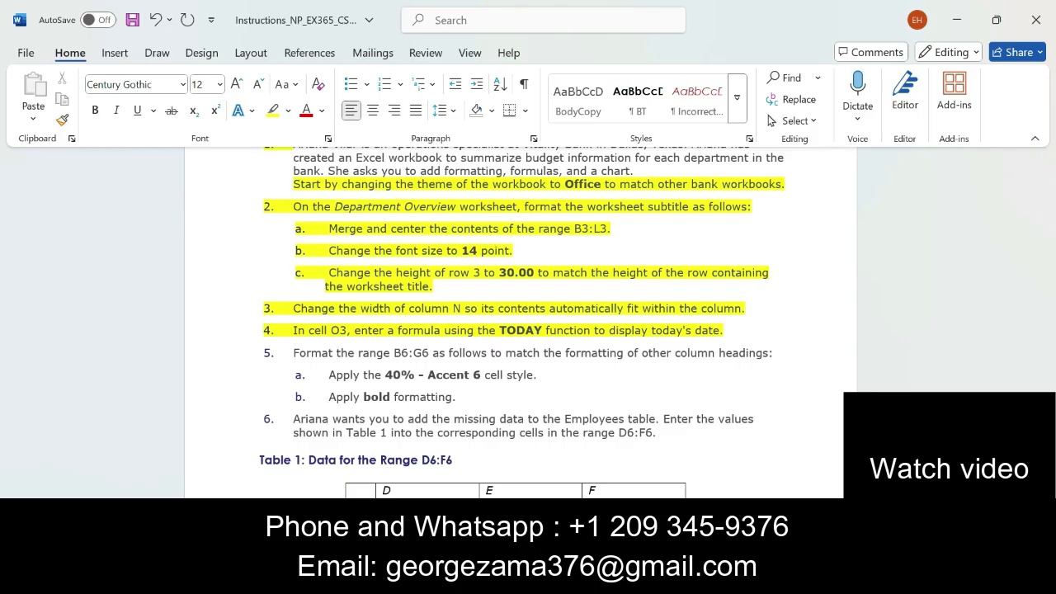
Switch to the Excel workbook and select the range B6:G6 in the column heading row of the Employees table
{"action": "key", "text": "alt+Tab"}
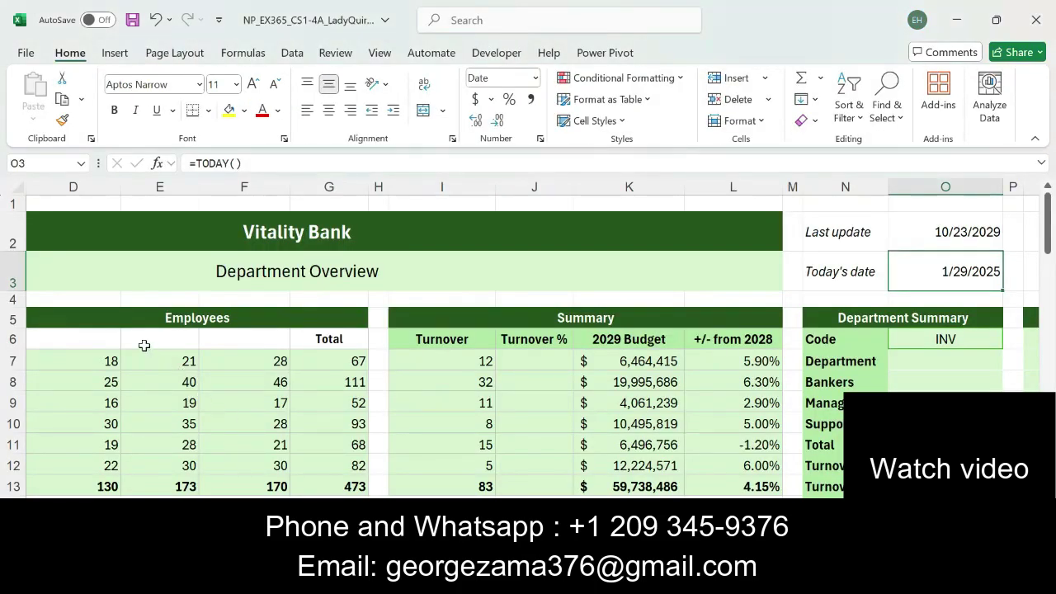
{"action": "left_click", "coordinate": [101, 339]}
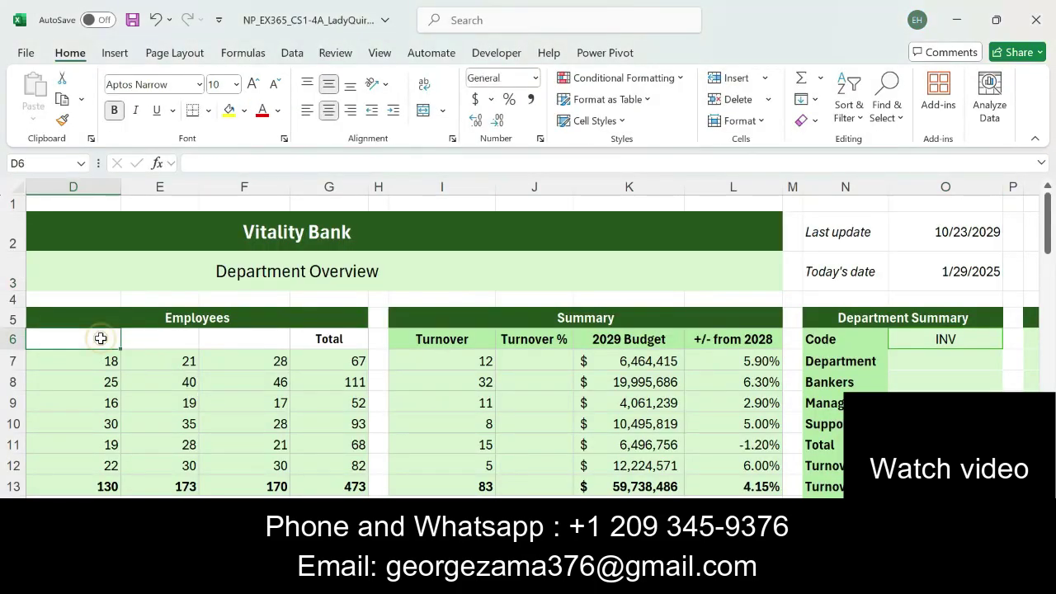
{"action": "key", "text": "Left"}
{"action": "key", "text": "Left"}
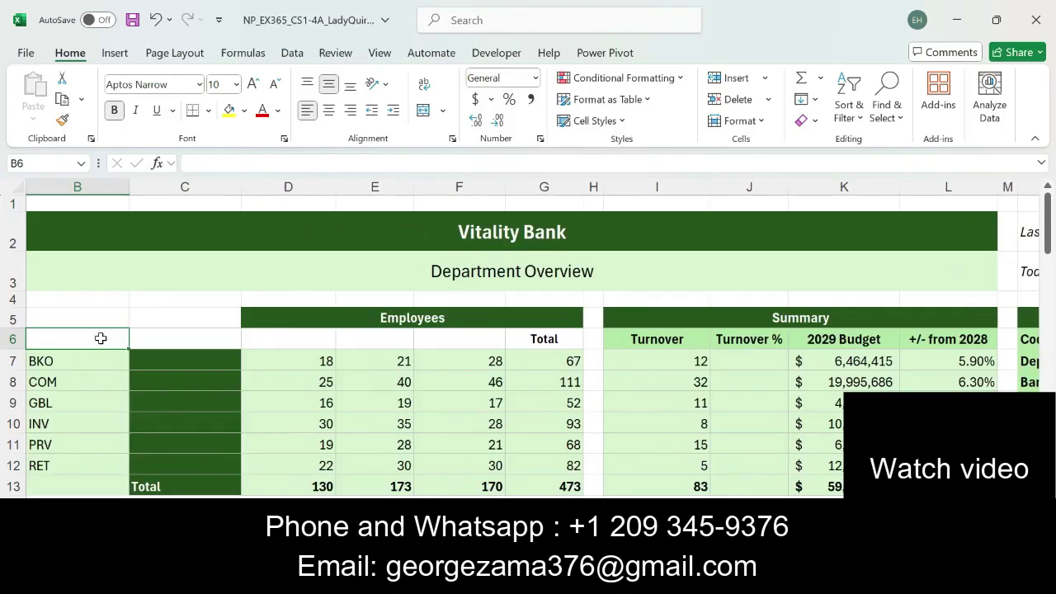
{"action": "left_click_drag", "start_coordinate": [101, 338], "coordinate": [523, 339]}
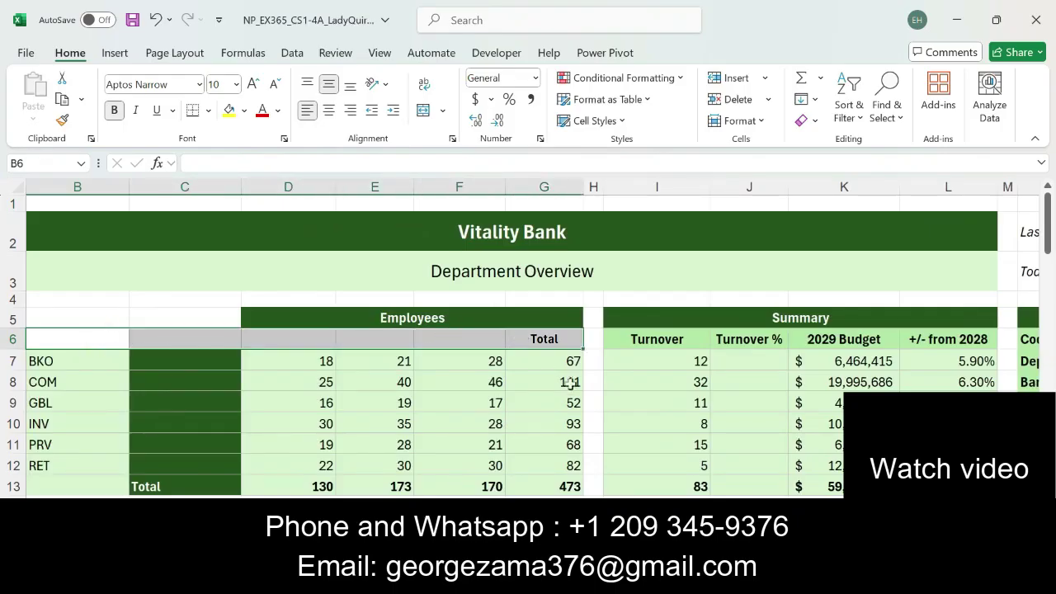
{"action": "left_click", "coordinate": [565, 581]}
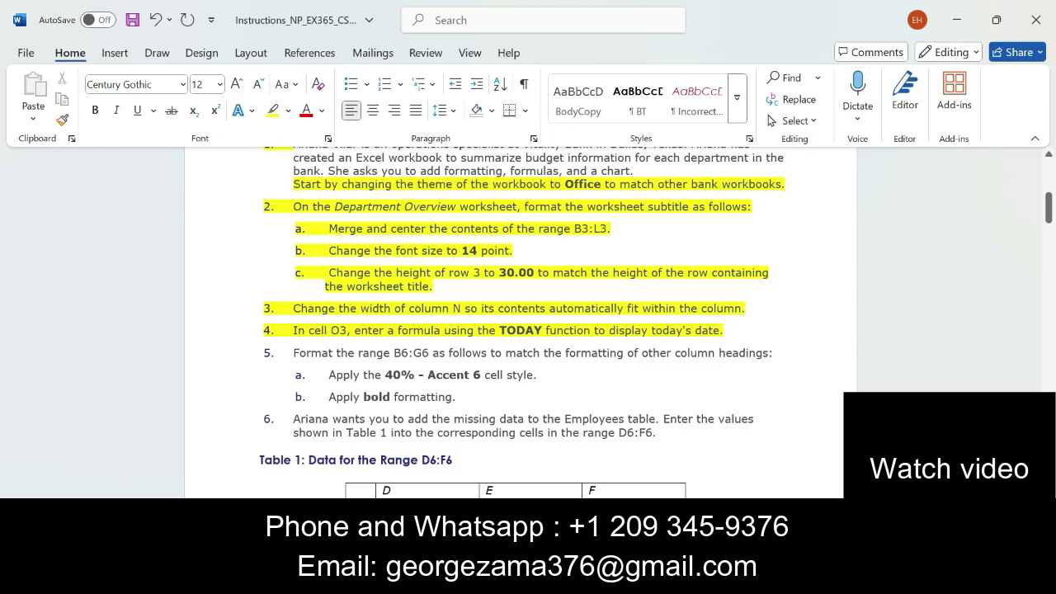
{"action": "left_click", "coordinate": [570, 446]}
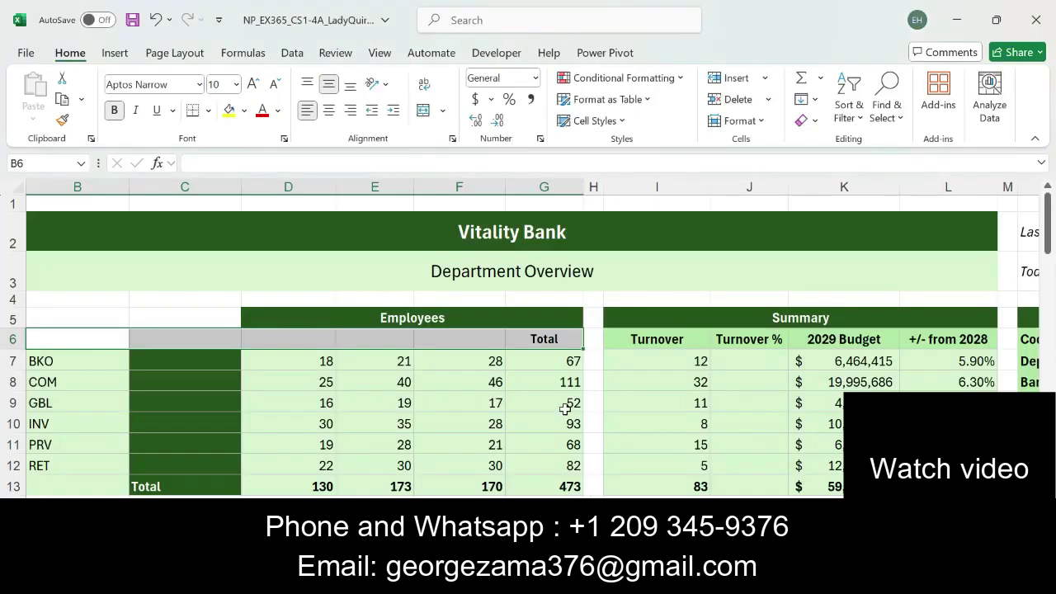
{"action": "left_click", "coordinate": [623, 124]}
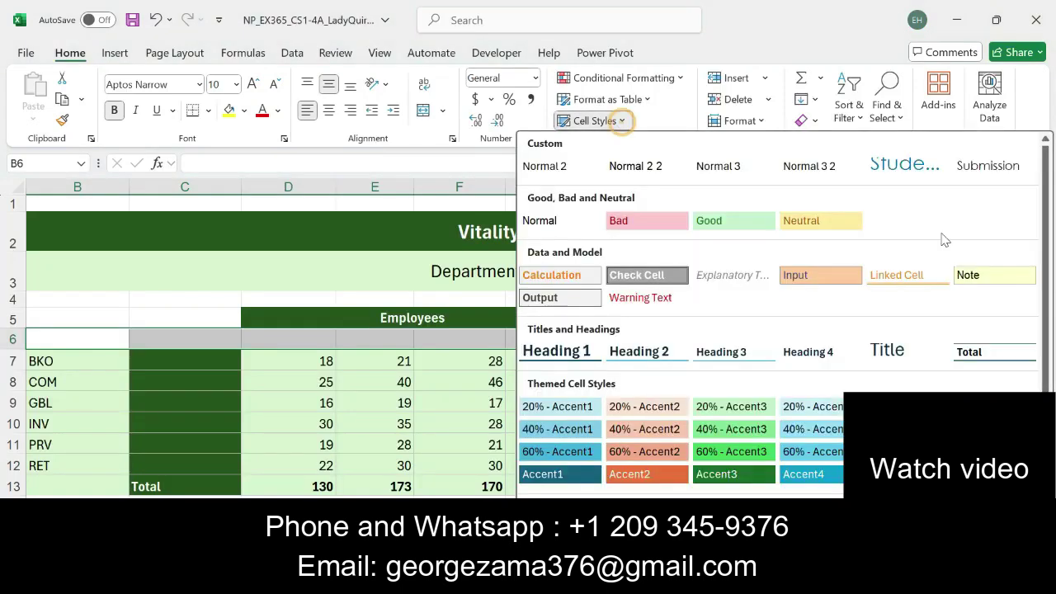
{"action": "scroll", "coordinate": [1050, 334], "scroll_direction": "down", "scroll_amount": 1}
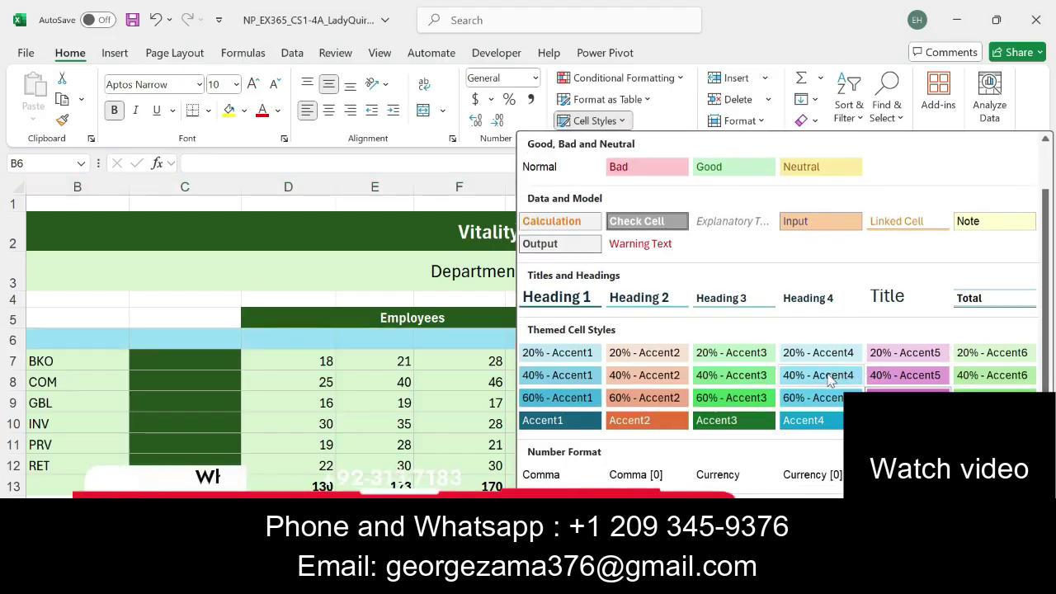
{"action": "key", "text": "Escape"}
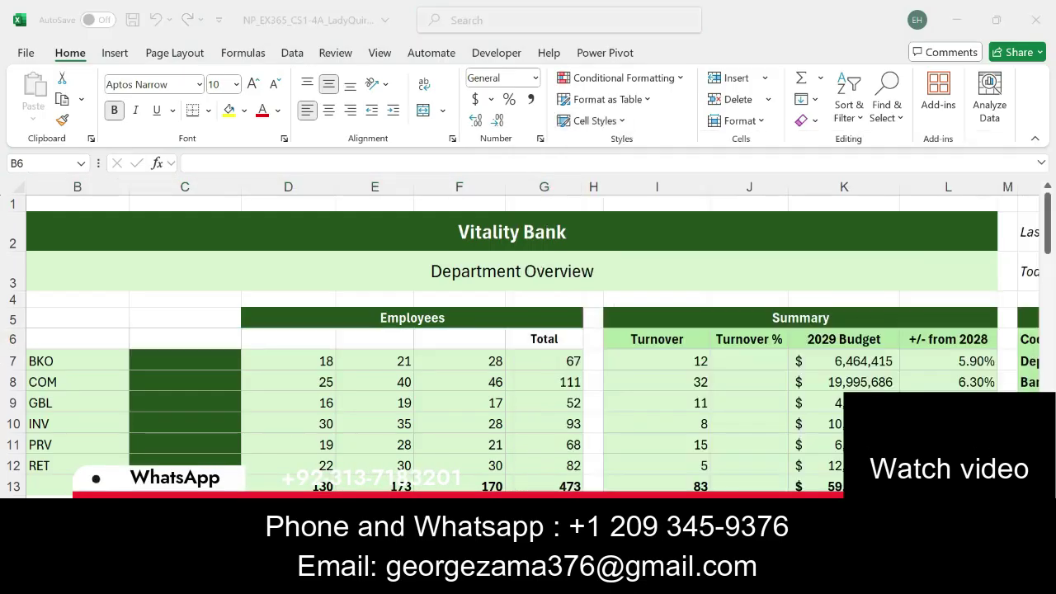
{"action": "key", "text": "alt+Tab"}
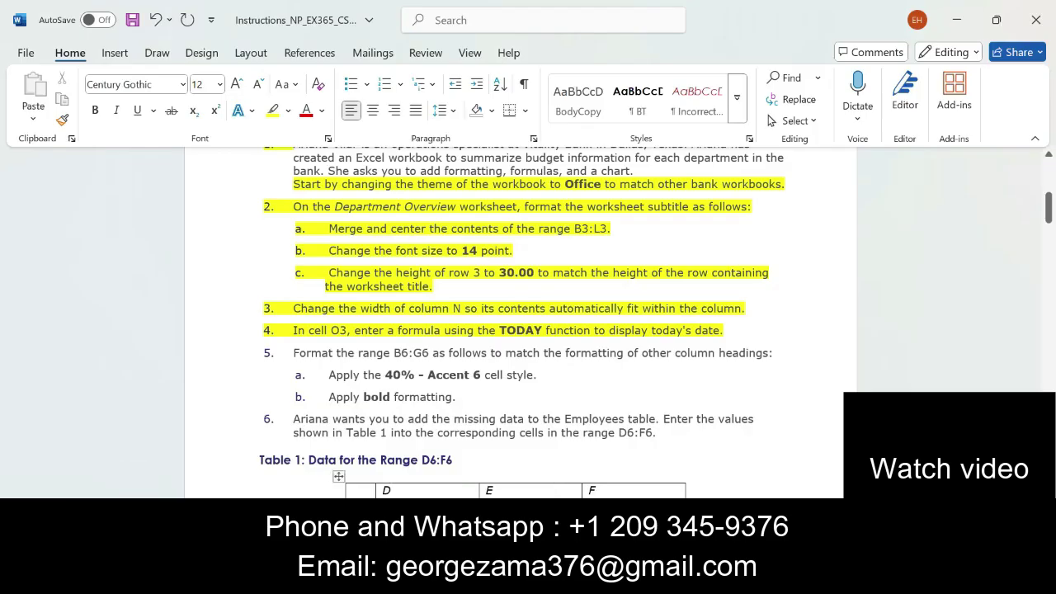
{"action": "left_click", "coordinate": [609, 434]}
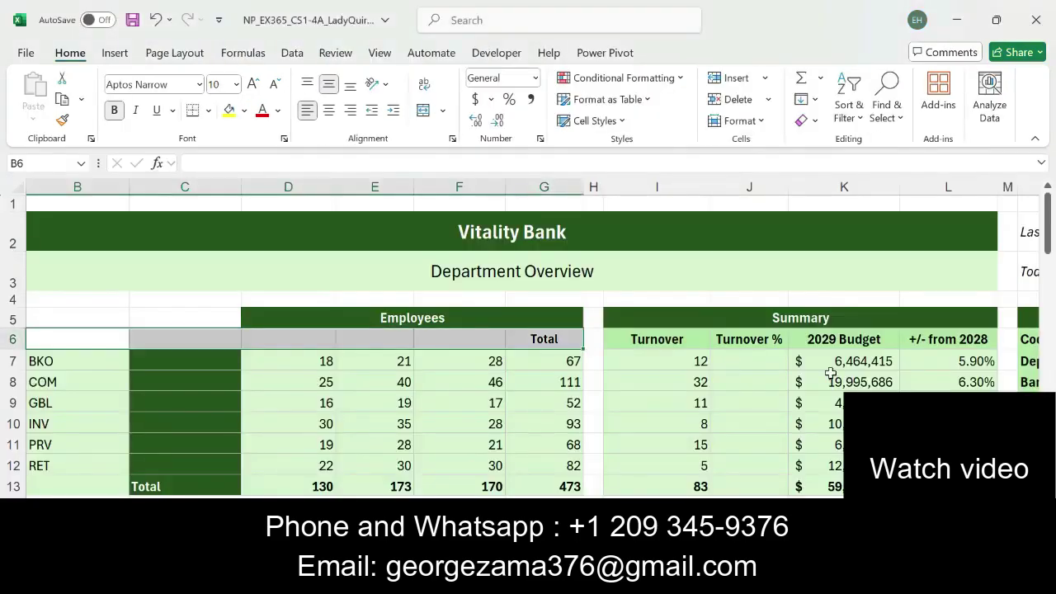
Apply the 40% - Accent6 cell style and bold formatting to the selected range B6:G6, rechecking instruction 5 in Word between the two
{"action": "left_click", "coordinate": [625, 118]}
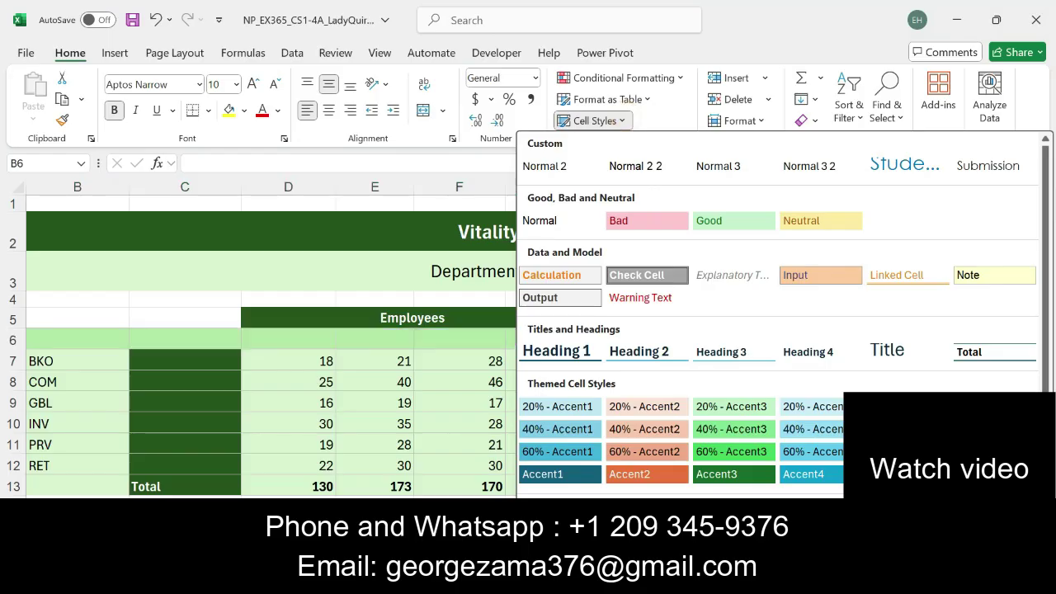
{"action": "key", "text": "Escape"}
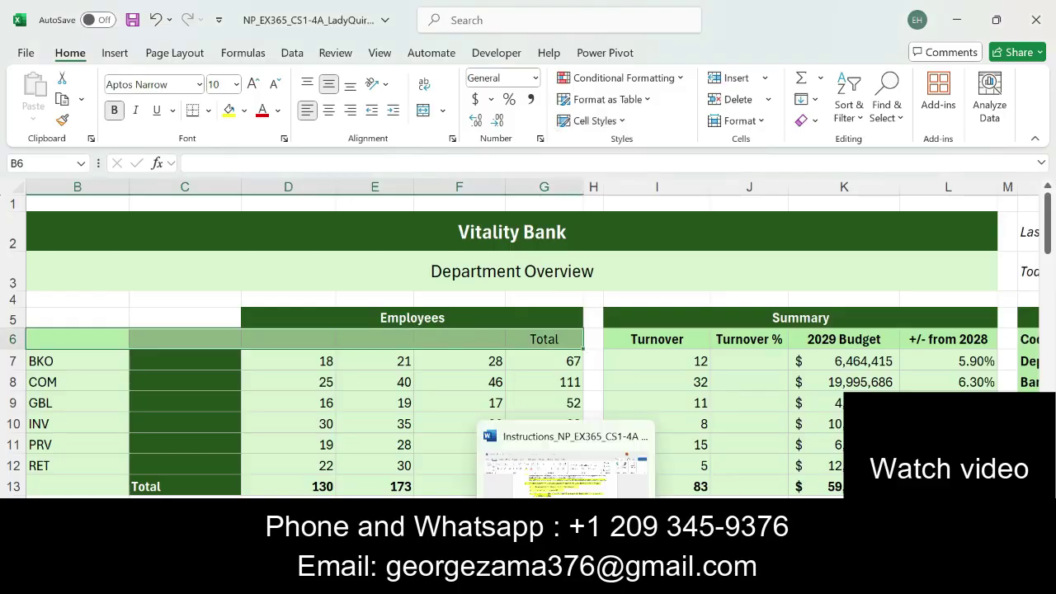
{"action": "left_click", "coordinate": [539, 491]}
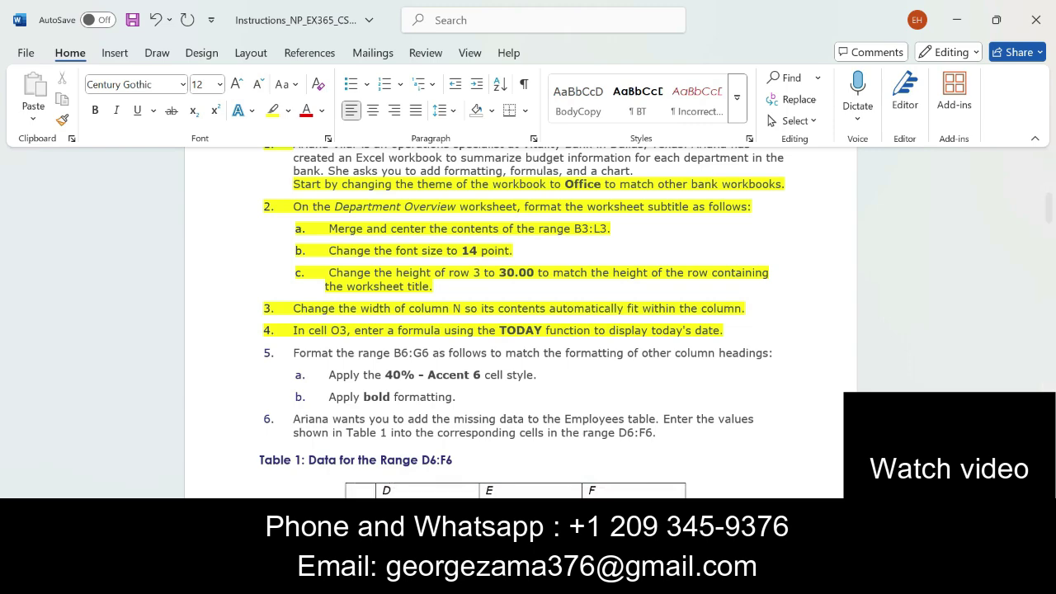
{"action": "key", "text": "alt+Tab"}
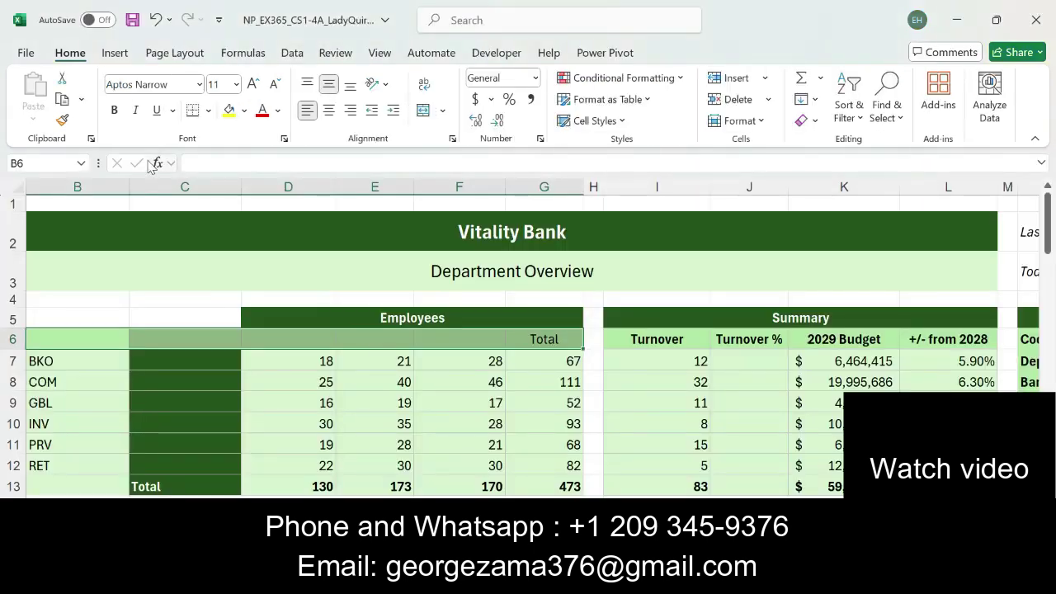
{"action": "left_click", "coordinate": [114, 110]}
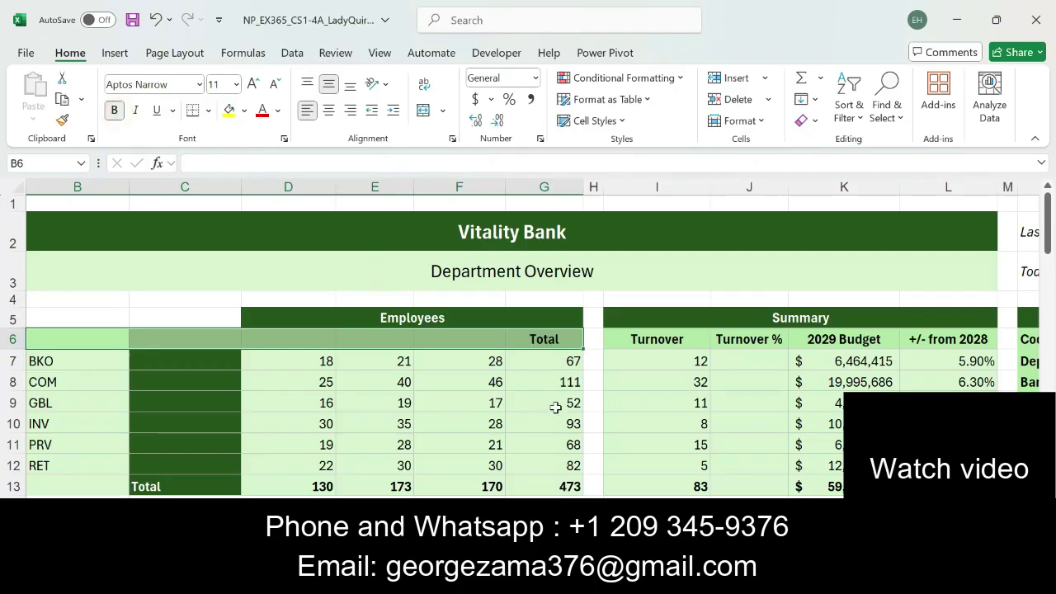
Switch to the Word instructions and highlight instruction 5 with its sub-items a and b in yellow
{"action": "key", "text": "alt+Tab"}
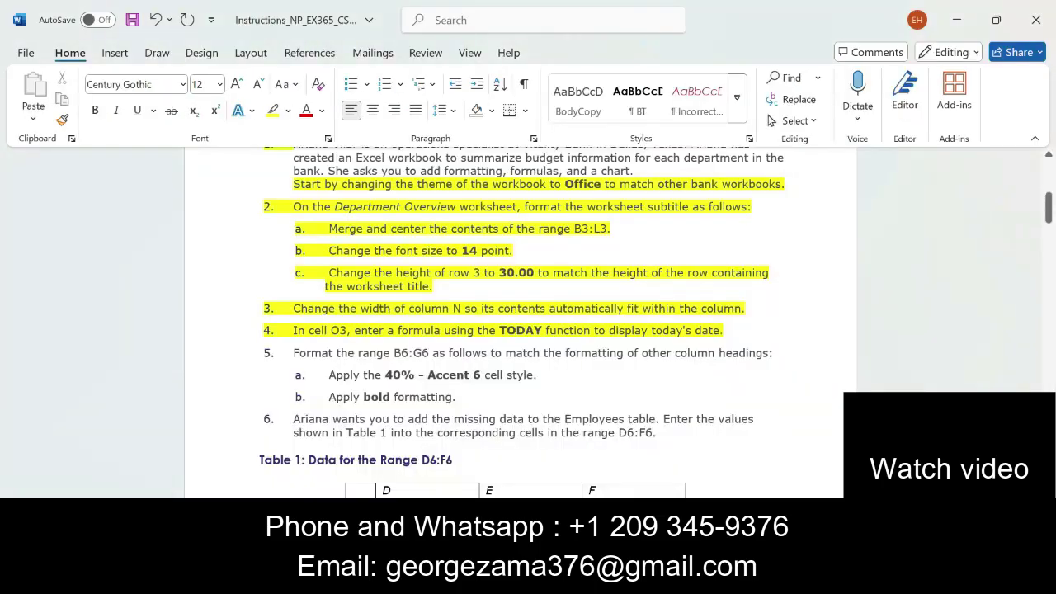
{"action": "left_click", "coordinate": [402, 432]}
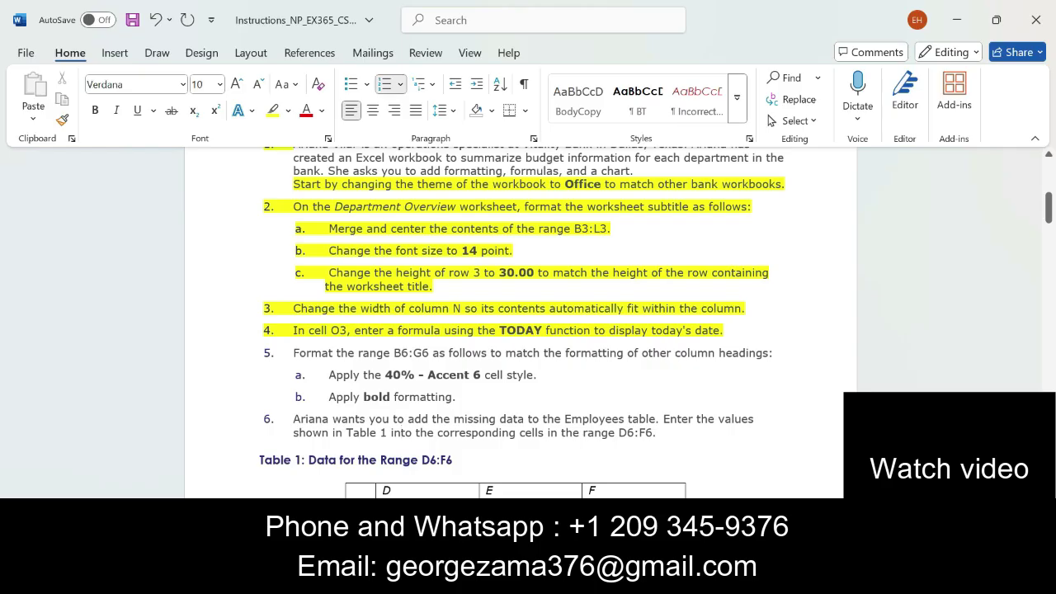
{"action": "left_click_drag", "start_coordinate": [293, 352], "coordinate": [483, 409]}
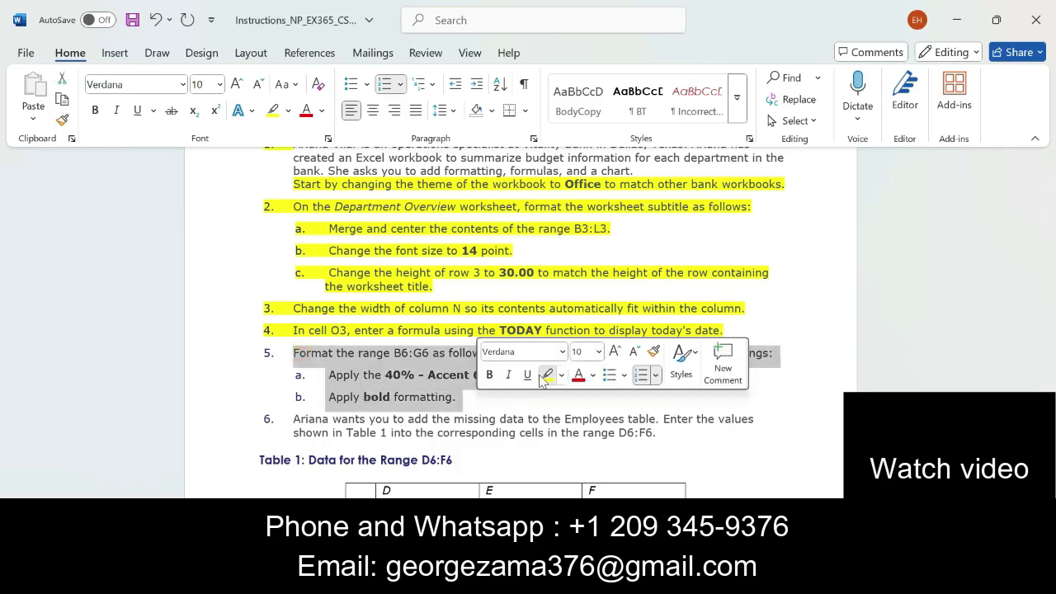
{"action": "left_click", "coordinate": [541, 378]}
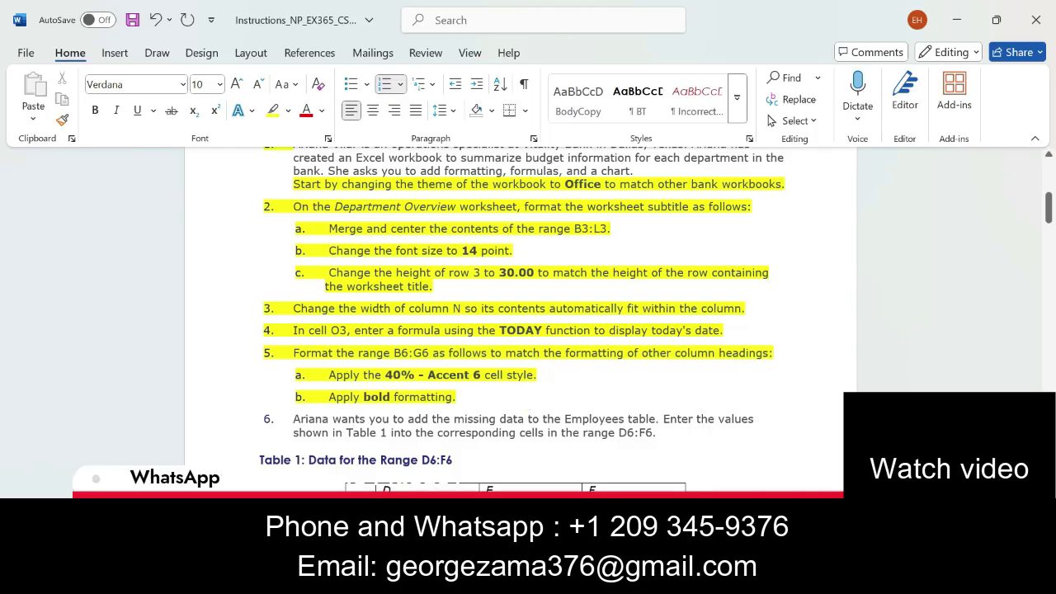
Read instruction 6 and Table 1 in Word, and highlight the words "range D6:F6" in yellow
{"action": "left_click_drag", "start_coordinate": [293, 420], "coordinate": [659, 419]}
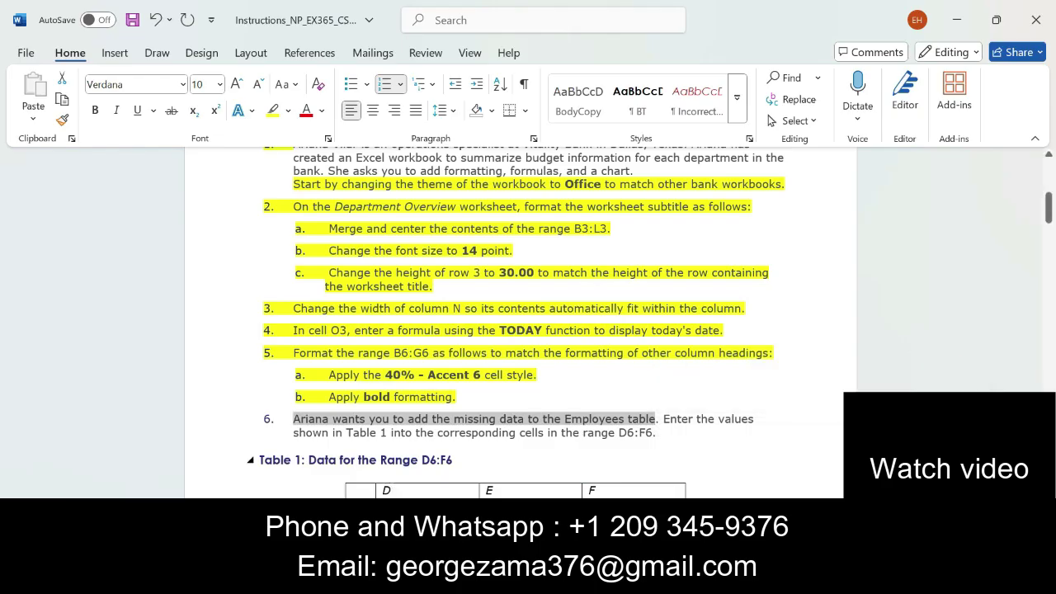
{"action": "left_click", "coordinate": [342, 460]}
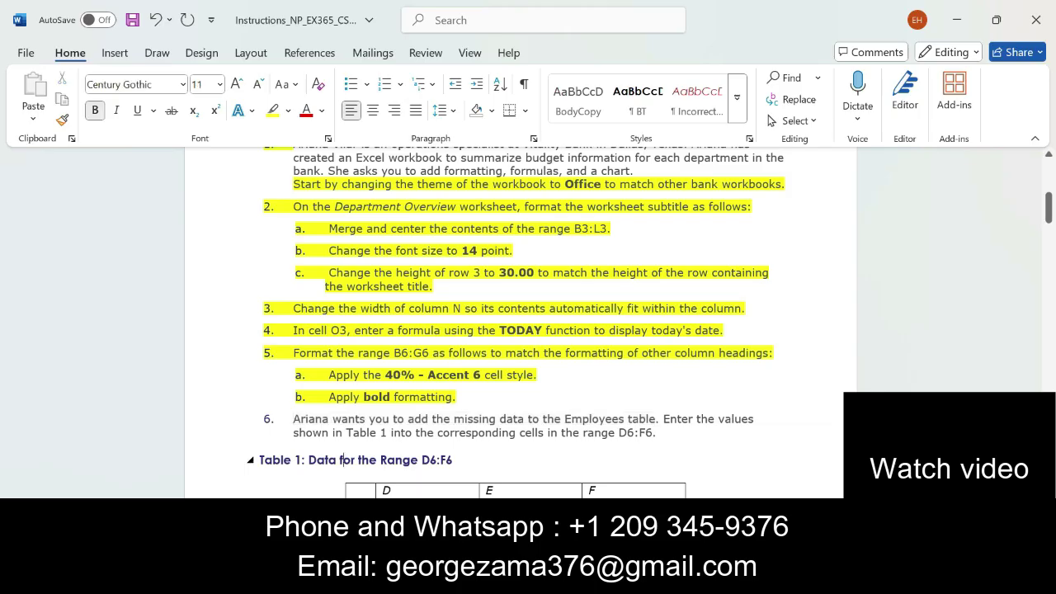
{"action": "scroll", "coordinate": [342, 459], "scroll_direction": "down", "scroll_amount": 1}
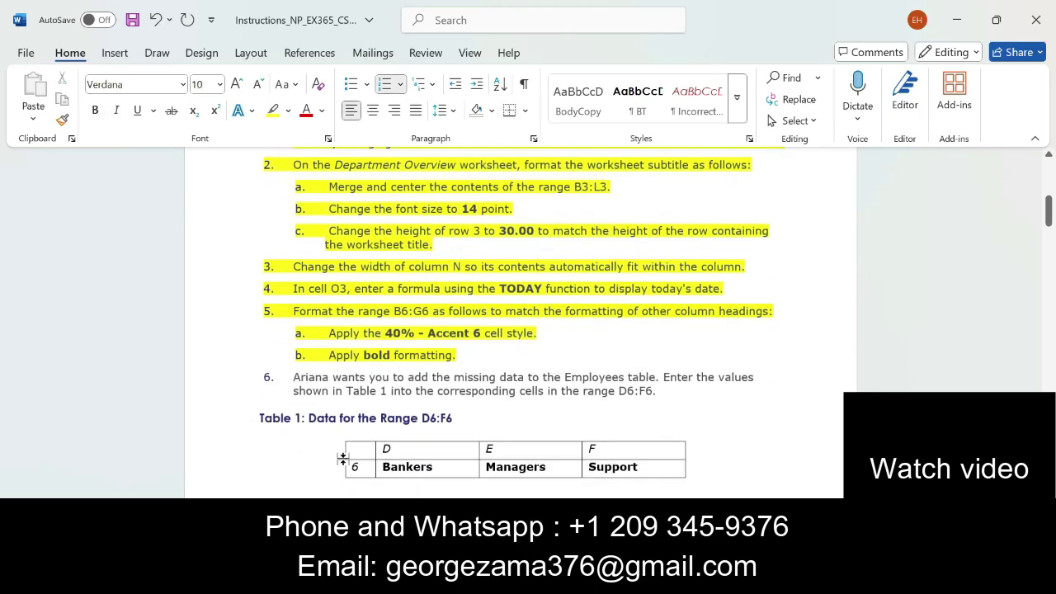
{"action": "scroll", "coordinate": [341, 459], "scroll_direction": "down", "scroll_amount": 4}
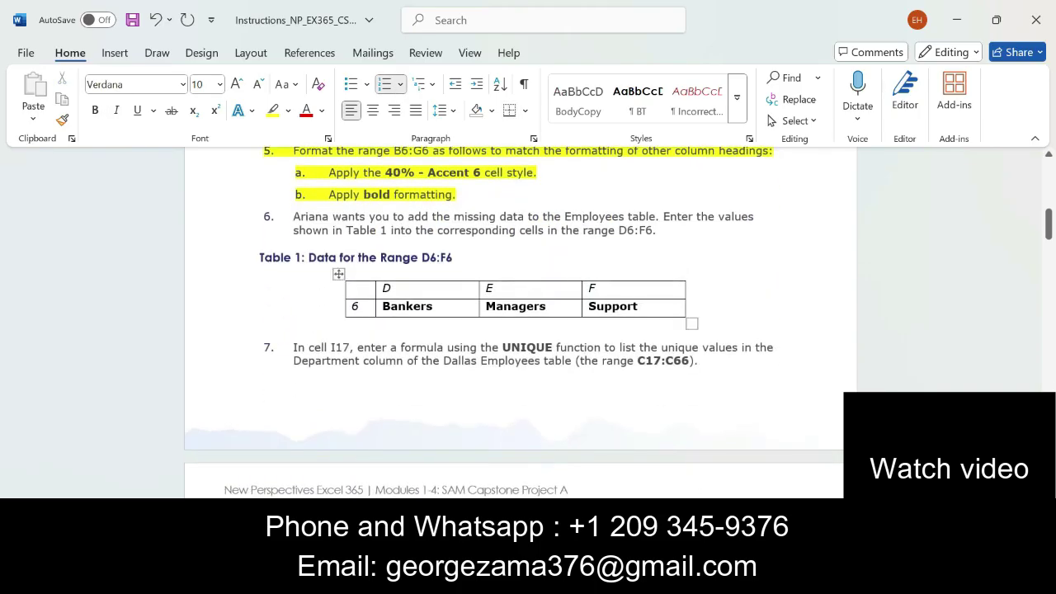
{"action": "left_click_drag", "start_coordinate": [583, 231], "coordinate": [653, 232]}
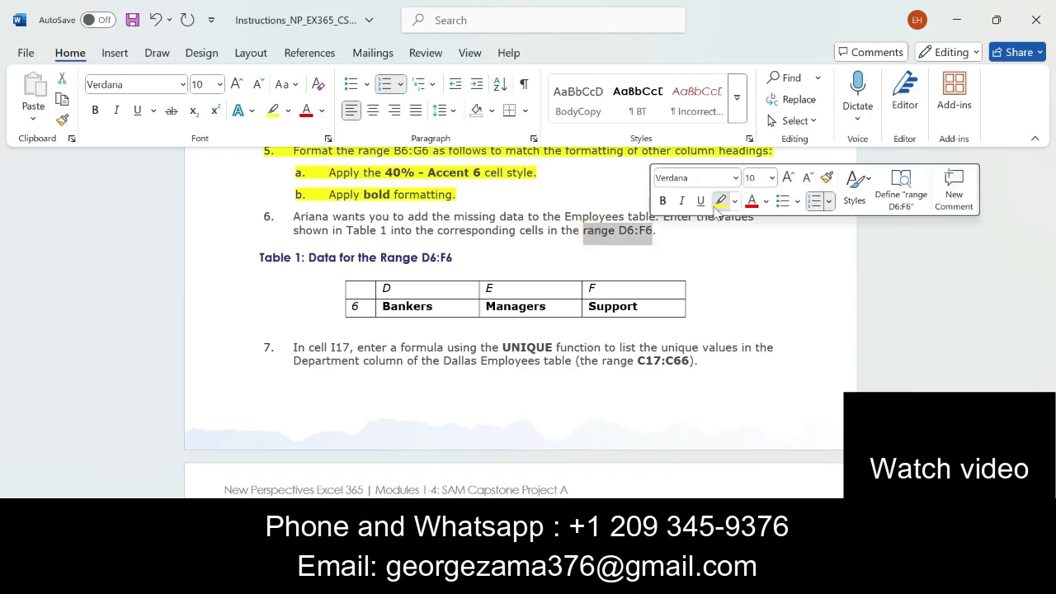
{"action": "left_click", "coordinate": [718, 205]}
{"action": "left_click", "coordinate": [656, 259]}
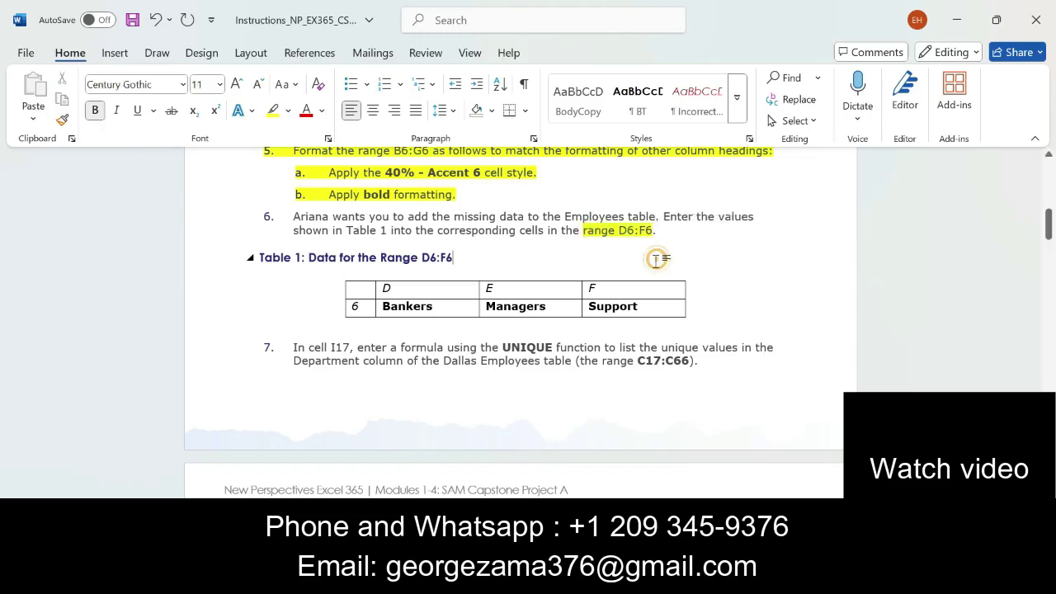
Switch to Excel, check the D6:F6 headings against Table 1 in Word, and enter Bankers in cell D6
{"action": "key", "text": "alt+Tab"}
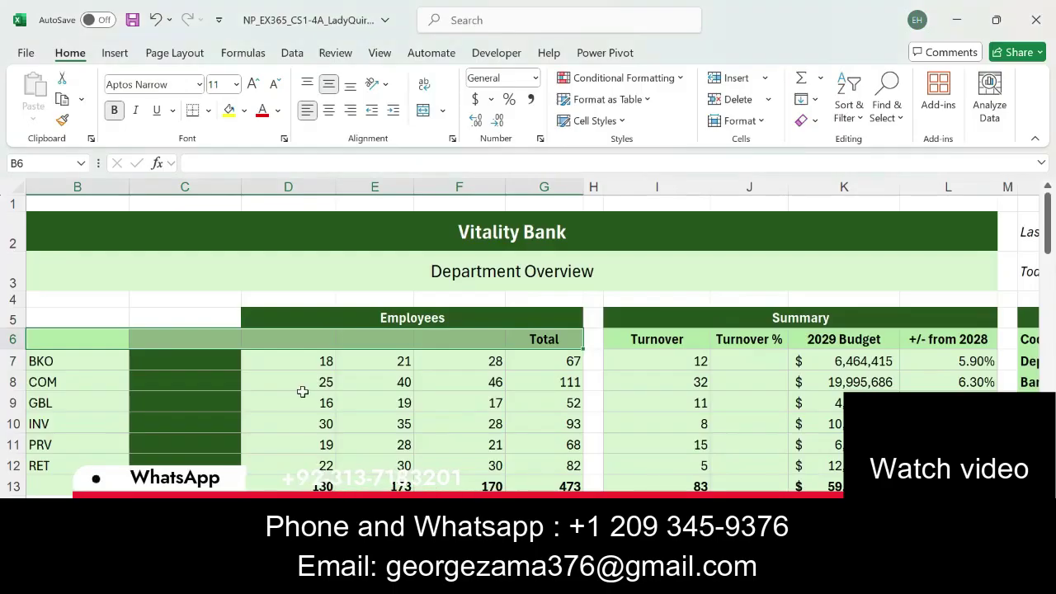
{"action": "left_click", "coordinate": [261, 338]}
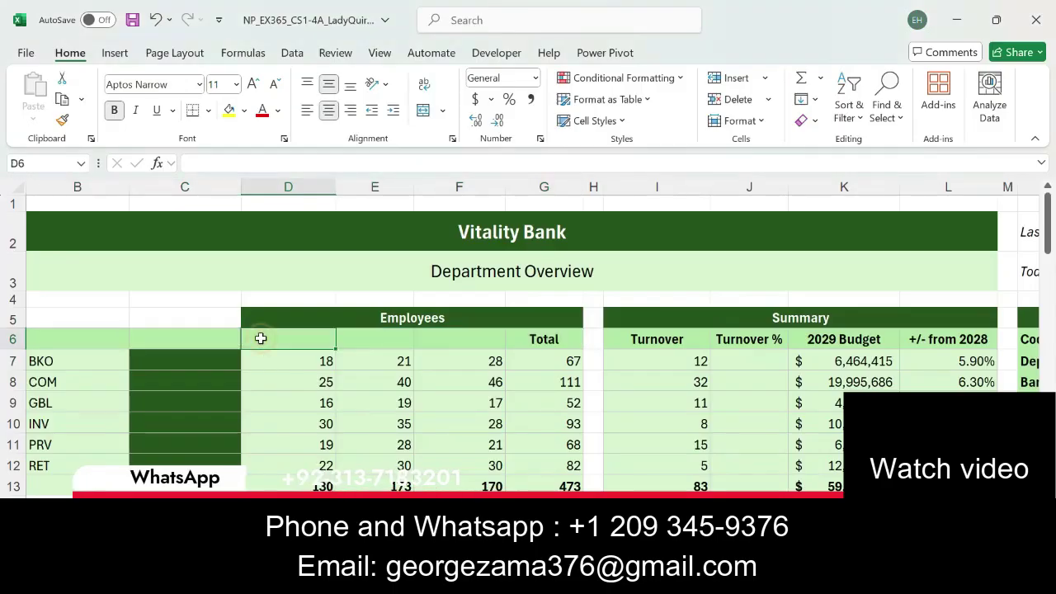
{"action": "left_click_drag", "start_coordinate": [261, 338], "coordinate": [440, 344]}
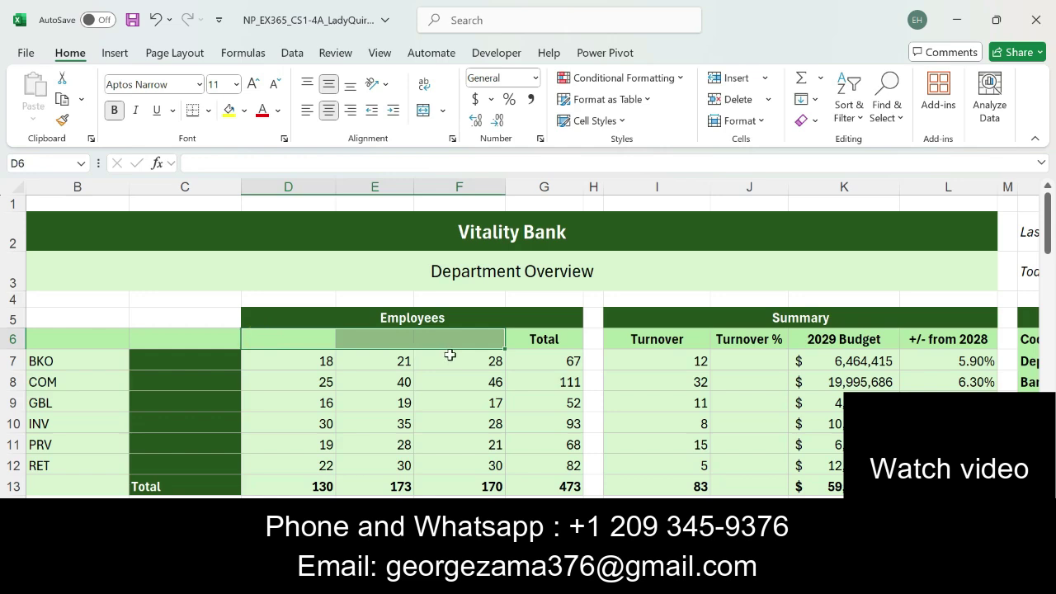
{"action": "left_click", "coordinate": [486, 463]}
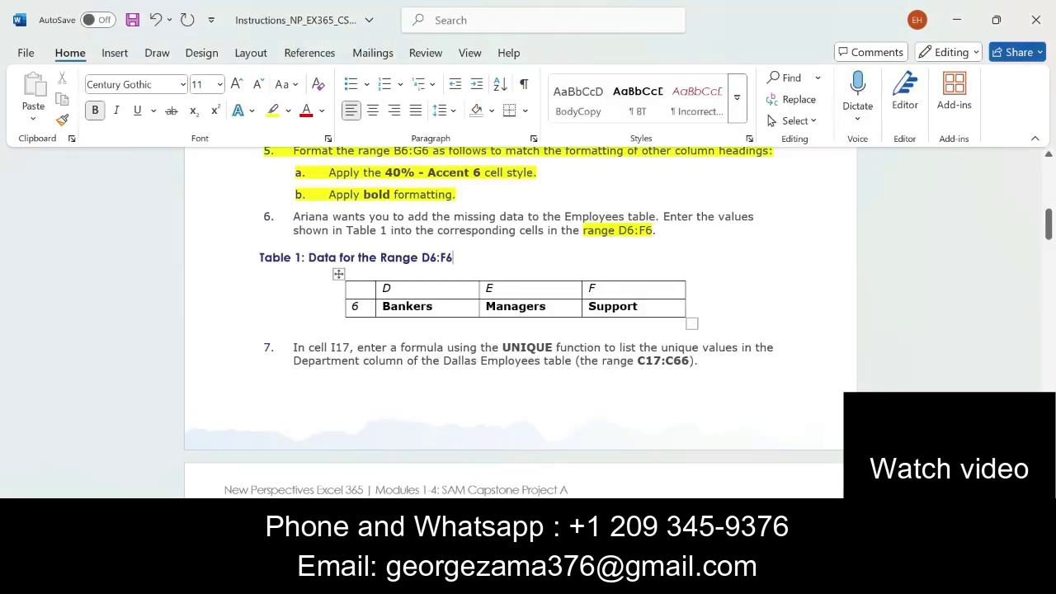
{"action": "double_click", "coordinate": [383, 306]}
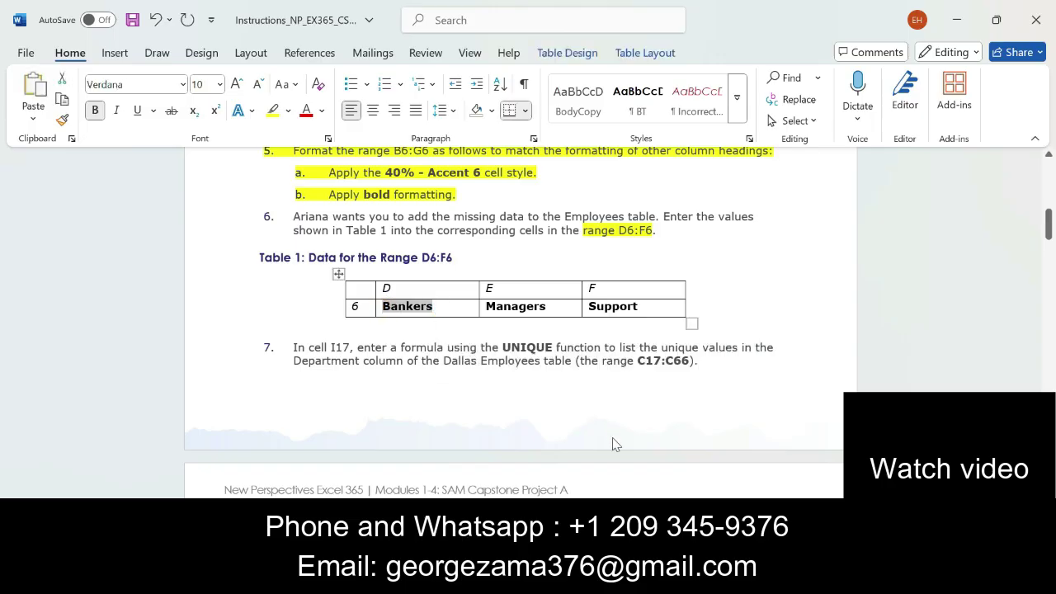
{"action": "key", "text": "alt+Tab"}
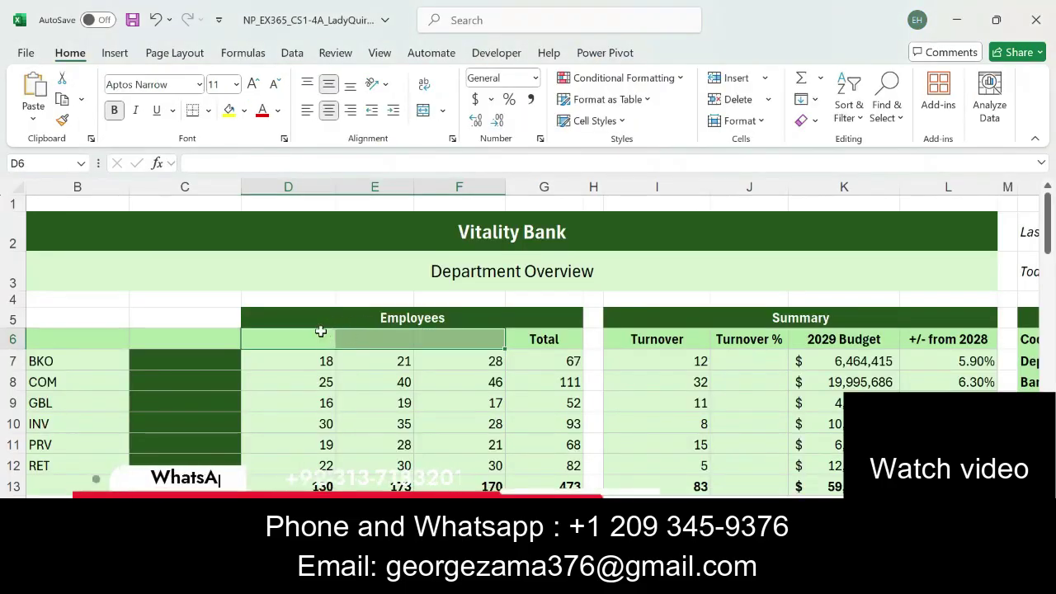
{"action": "left_click", "coordinate": [321, 330]}
{"action": "type", "text": "B"}
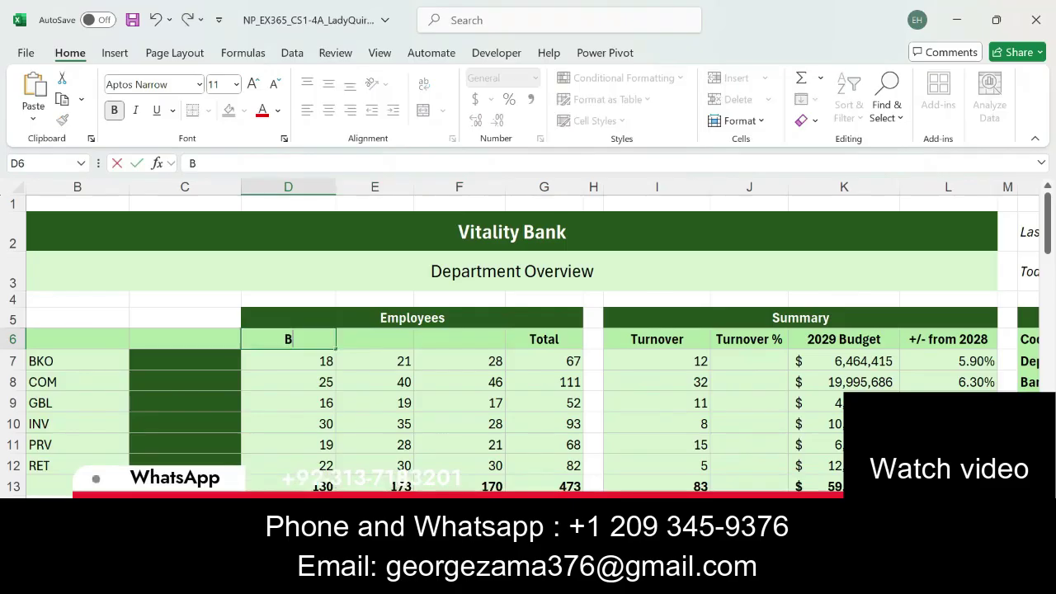
{"action": "type", "text": "ankers"}
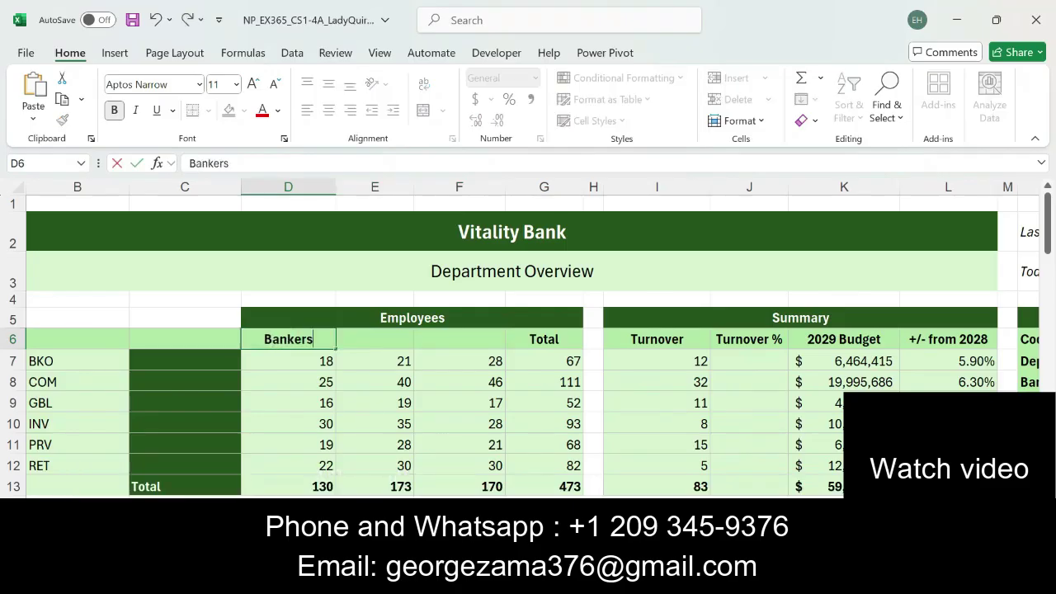
{"action": "key", "text": "Tab"}
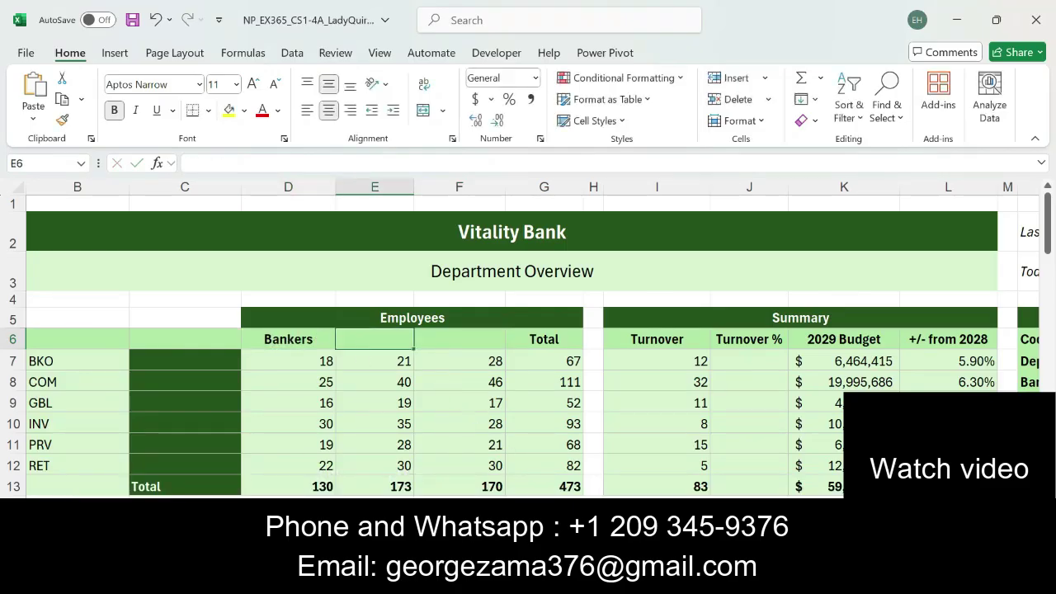
Recheck Table 1 in the Word instructions and enter Managers in cell E6 of the Excel worksheet
{"action": "key", "text": "alt+Tab"}
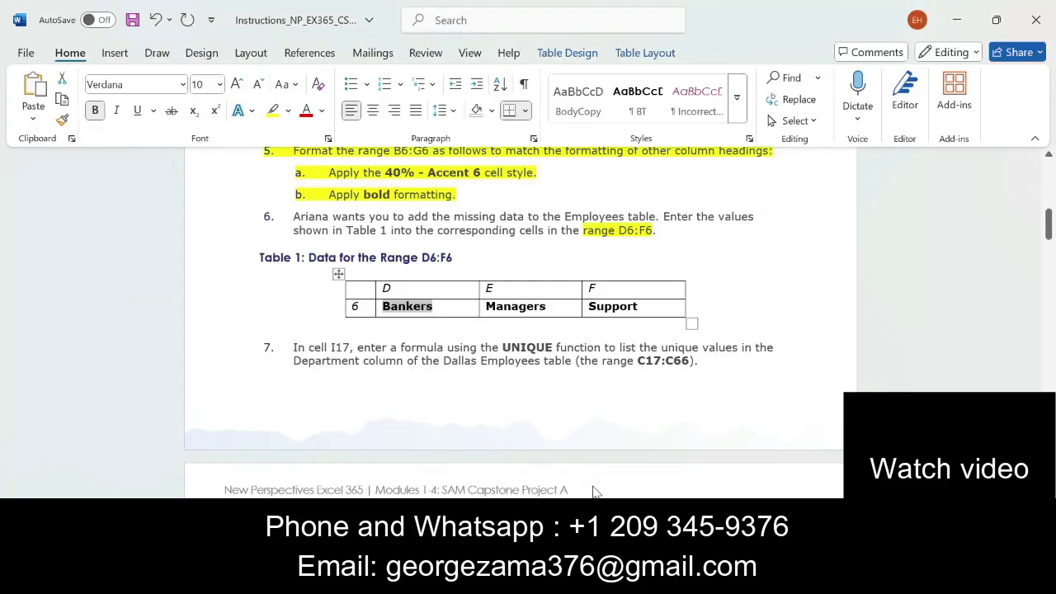
{"action": "key", "text": "alt+Tab"}
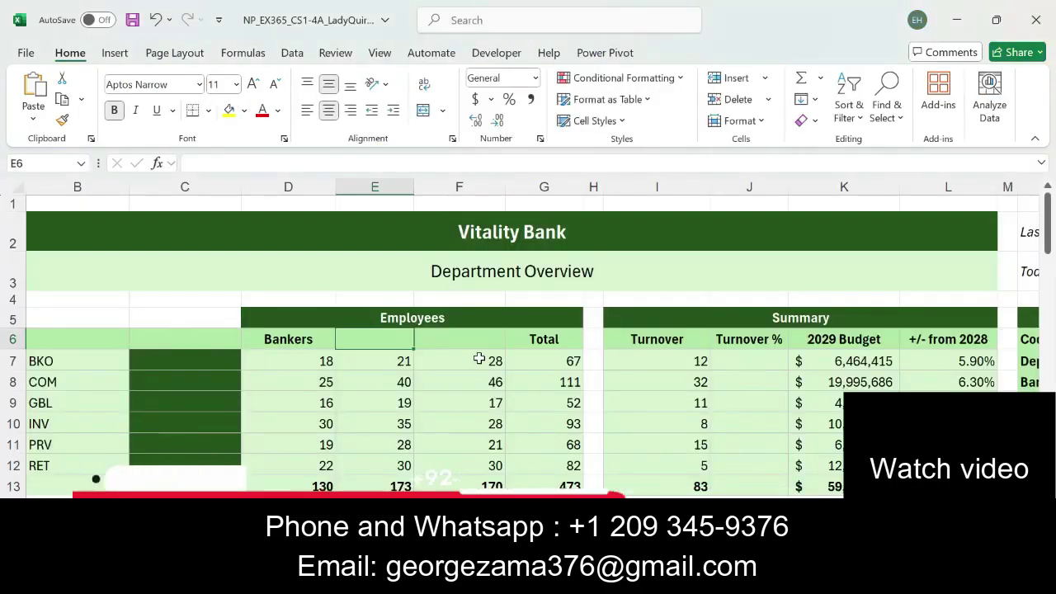
{"action": "type", "text": "Managers"}
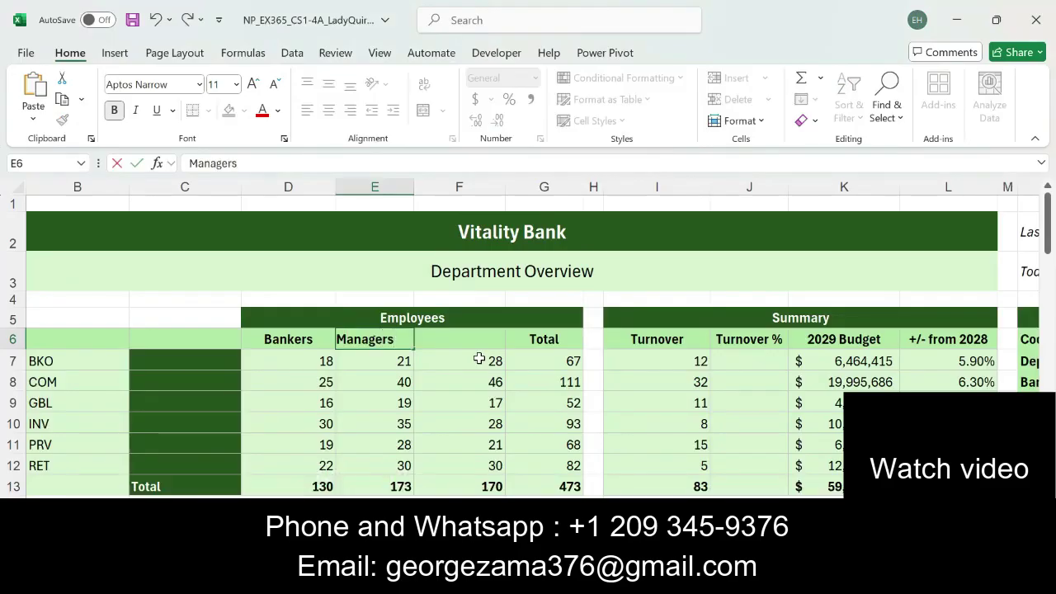
{"action": "key", "text": "Tab"}
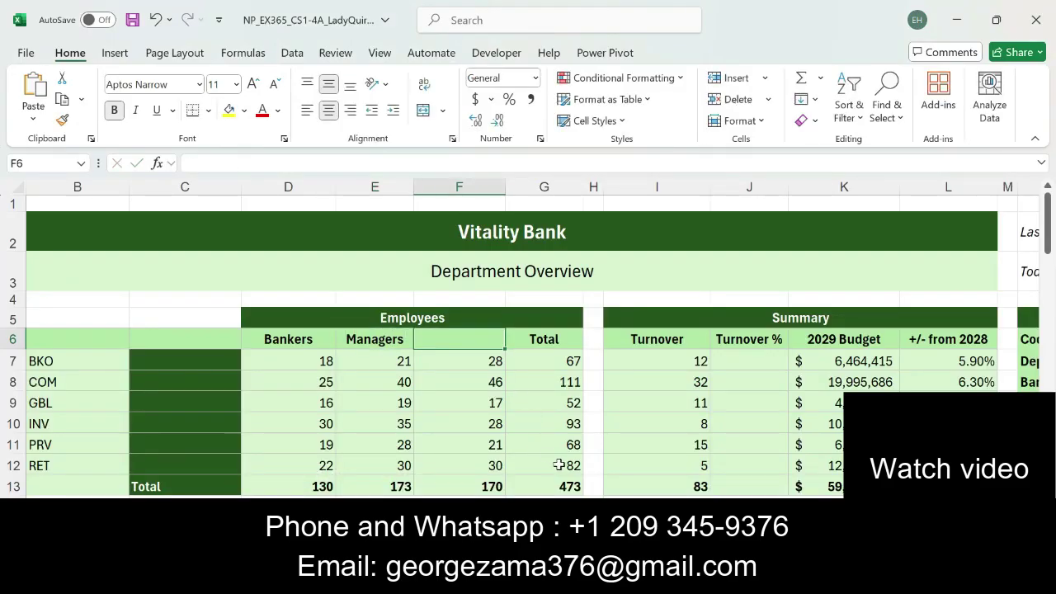
Recheck Table 1 in Word, enter Support in cell F6 in Excel, and select the range D6:F6
{"action": "key", "text": "alt+Tab"}
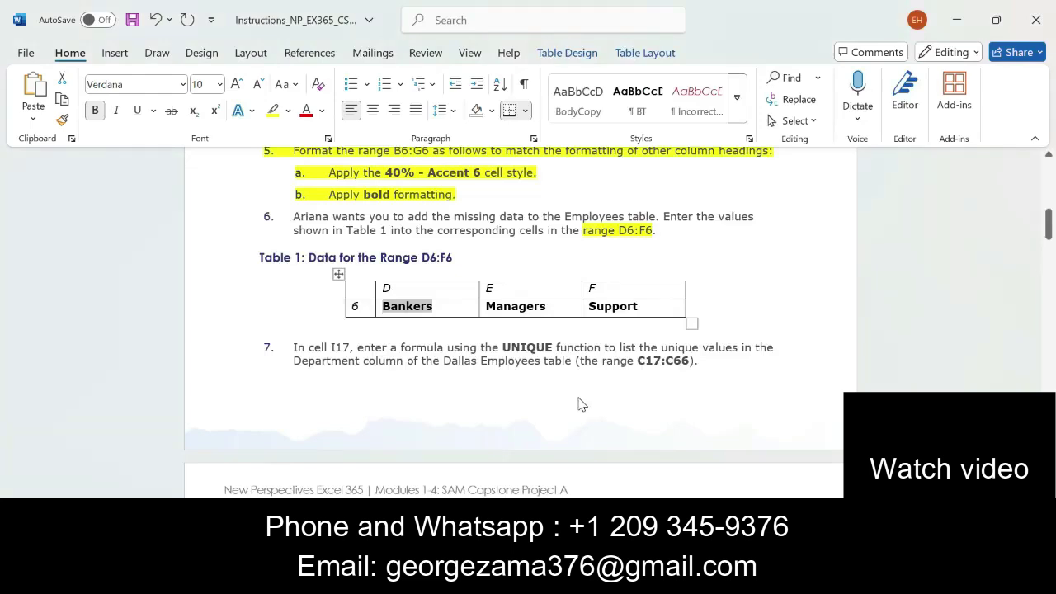
{"action": "key", "text": "alt+Tab"}
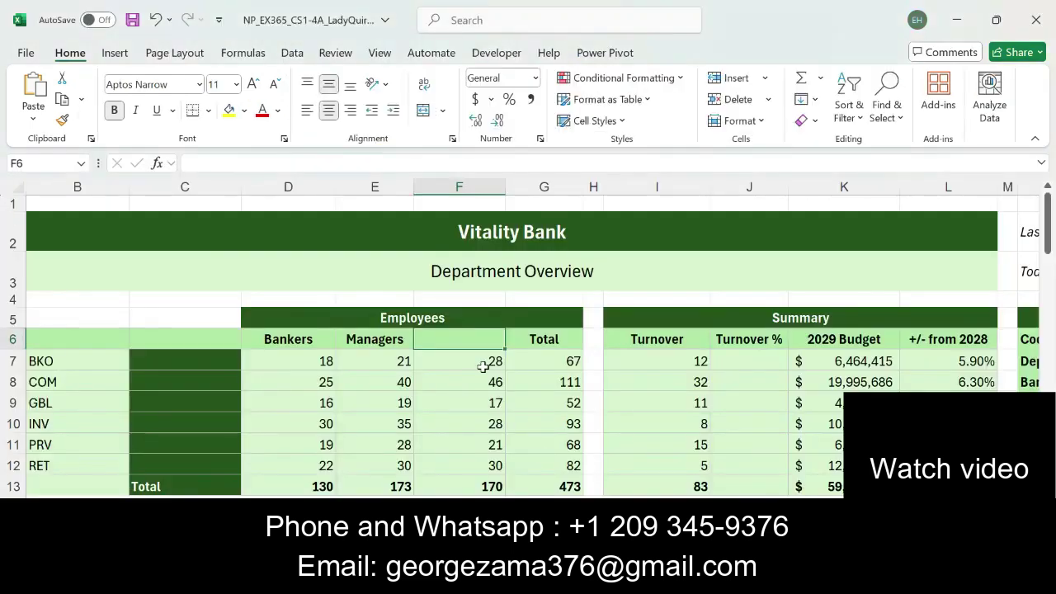
{"action": "type", "text": "Suo"}
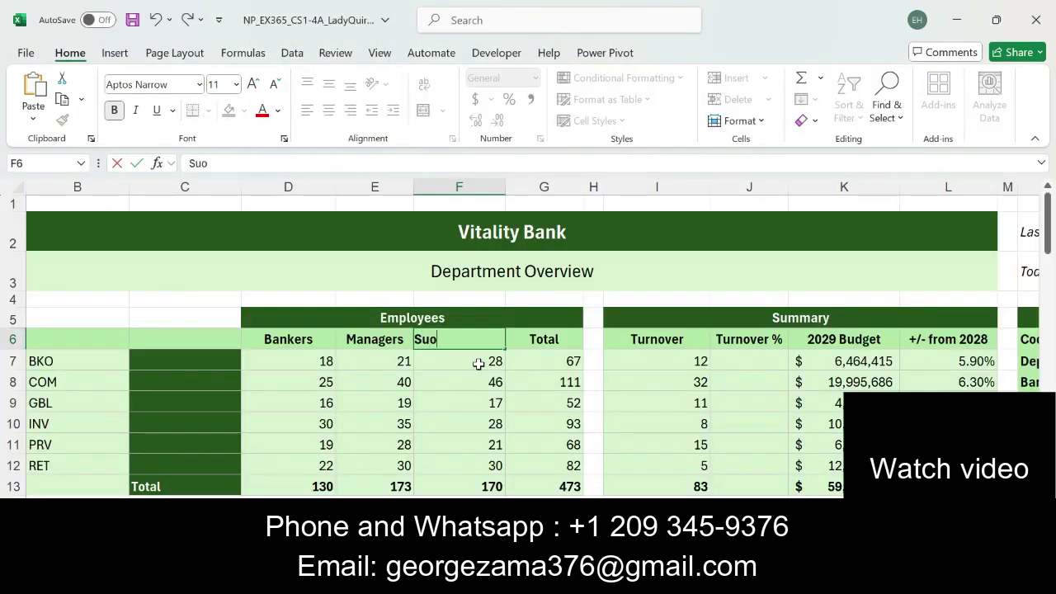
{"action": "type", "text": "ort"}
{"action": "key", "text": "BackSpace"}
{"action": "key", "text": "BackSpace"}
{"action": "key", "text": "BackSpace"}
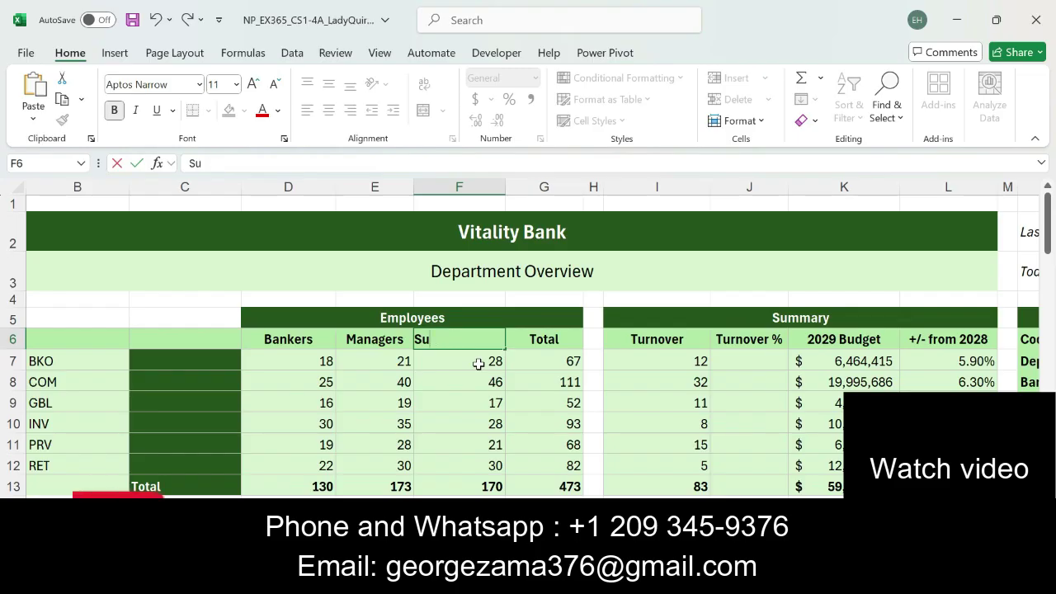
{"action": "type", "text": "pport"}
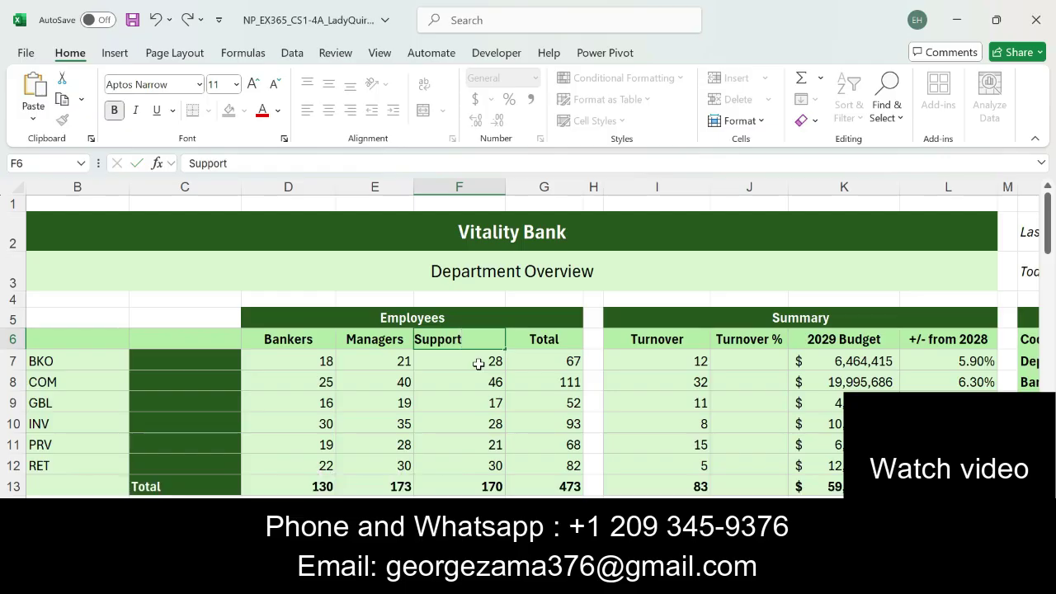
{"action": "key", "text": "Return"}
{"action": "left_click", "coordinate": [314, 336]}
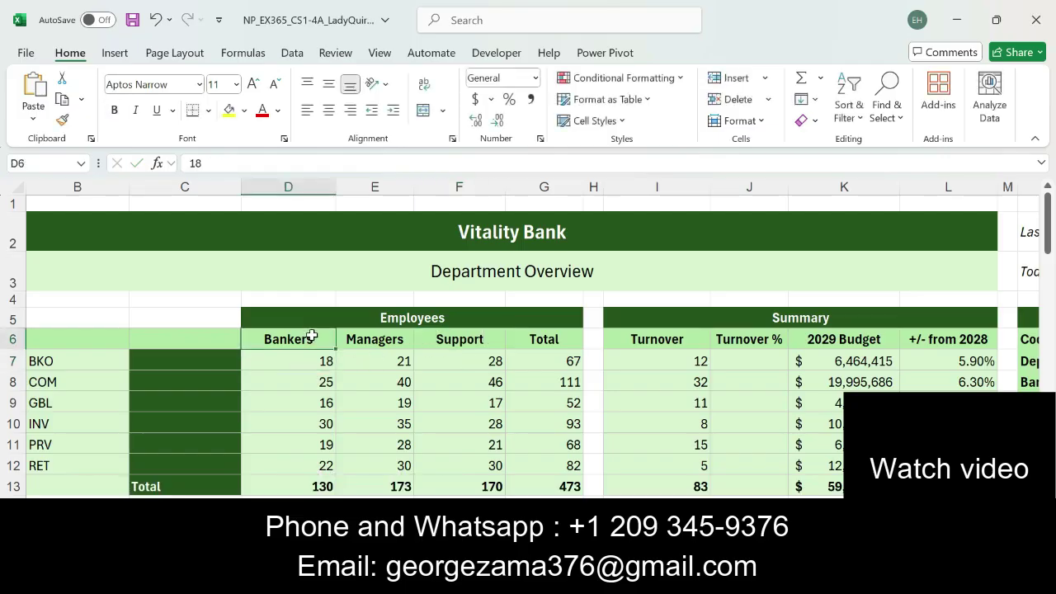
{"action": "left_click_drag", "start_coordinate": [313, 337], "coordinate": [455, 338]}
Switch to the Word instructions and highlight all of instruction 6, including Table 1 and its title, in yellow
{"action": "key", "text": "alt+Tab"}
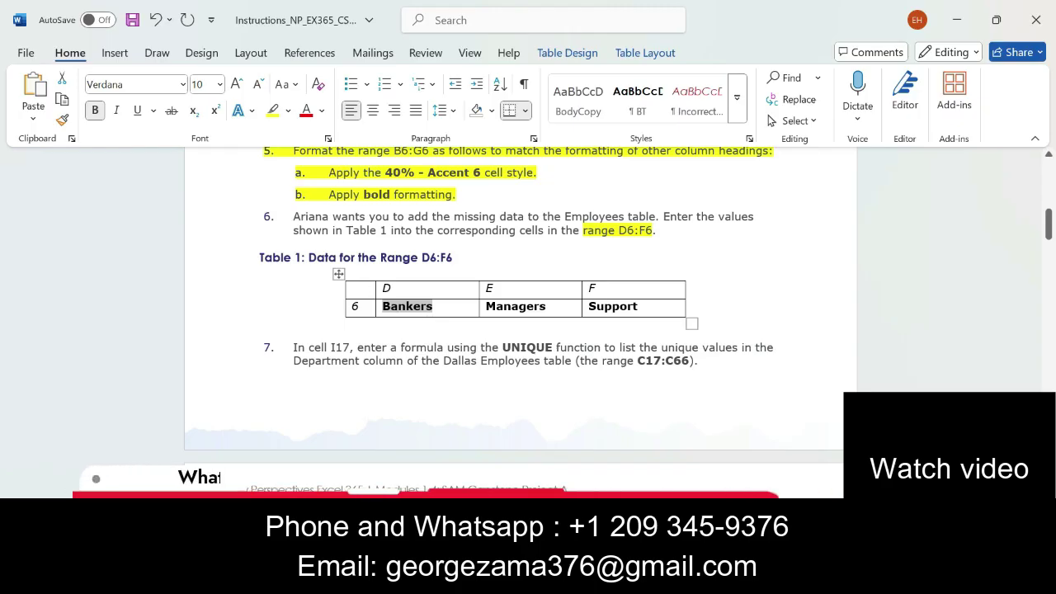
{"action": "left_click_drag", "start_coordinate": [295, 216], "coordinate": [703, 326]}
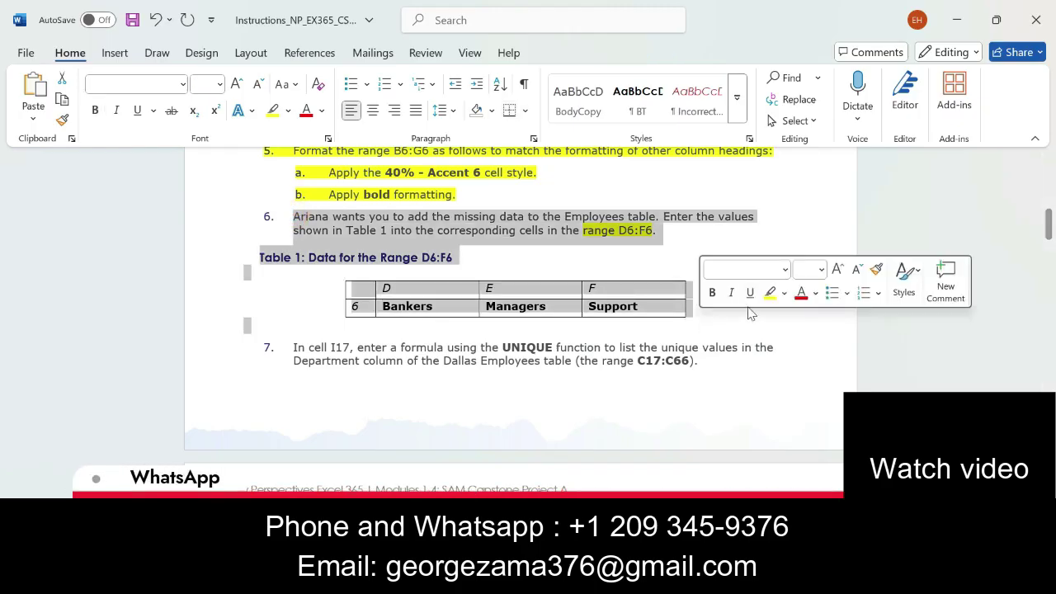
{"action": "left_click", "coordinate": [768, 295]}
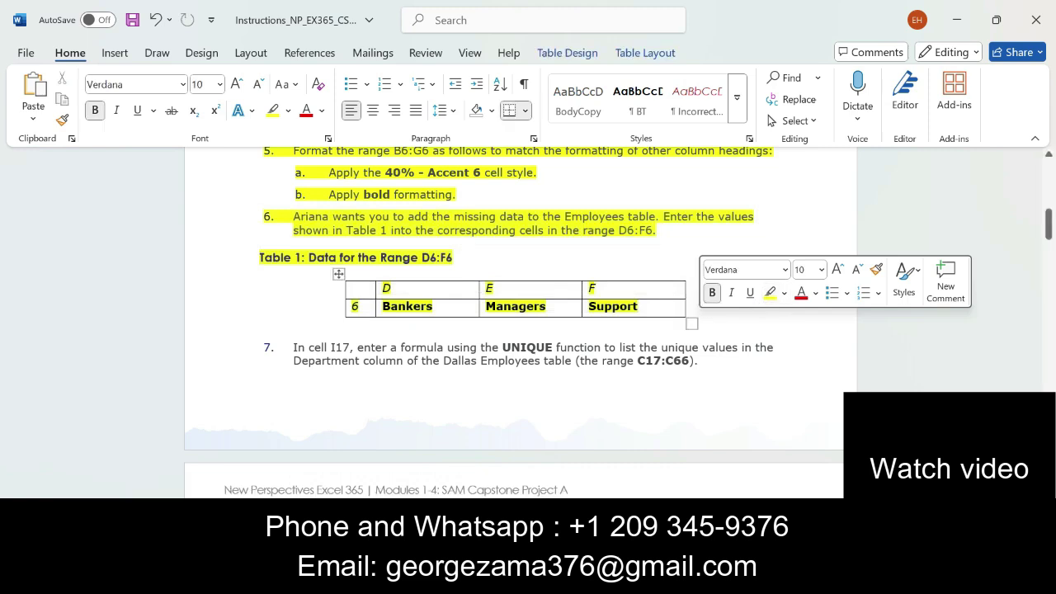
{"action": "left_click", "coordinate": [632, 353]}
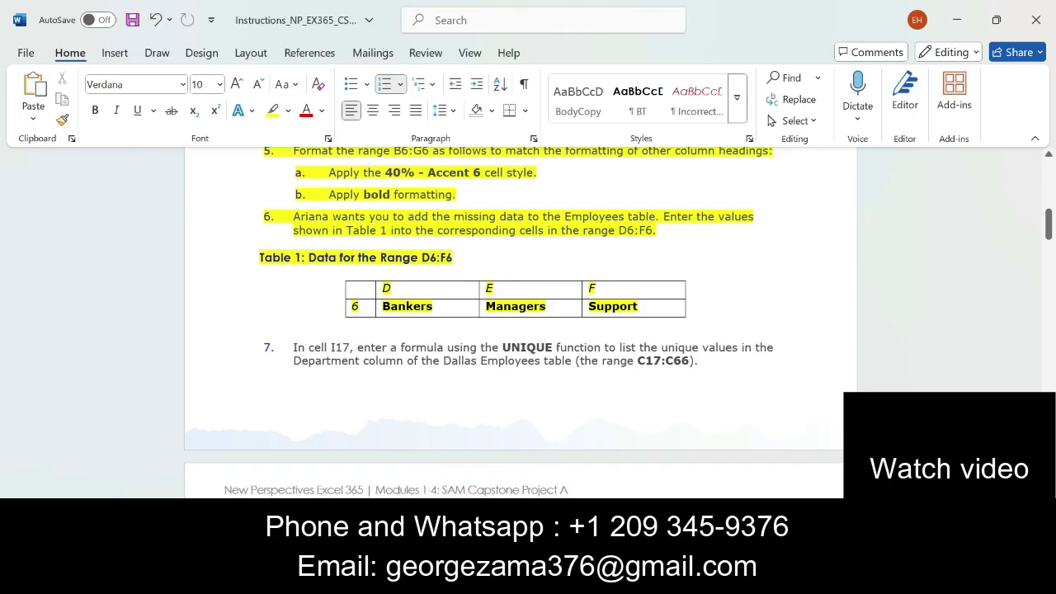
Highlight "In cell I17," in instruction 7 in yellow, and switch to Excel to go to cell I17
{"action": "left_click_drag", "start_coordinate": [293, 347], "coordinate": [356, 347]}
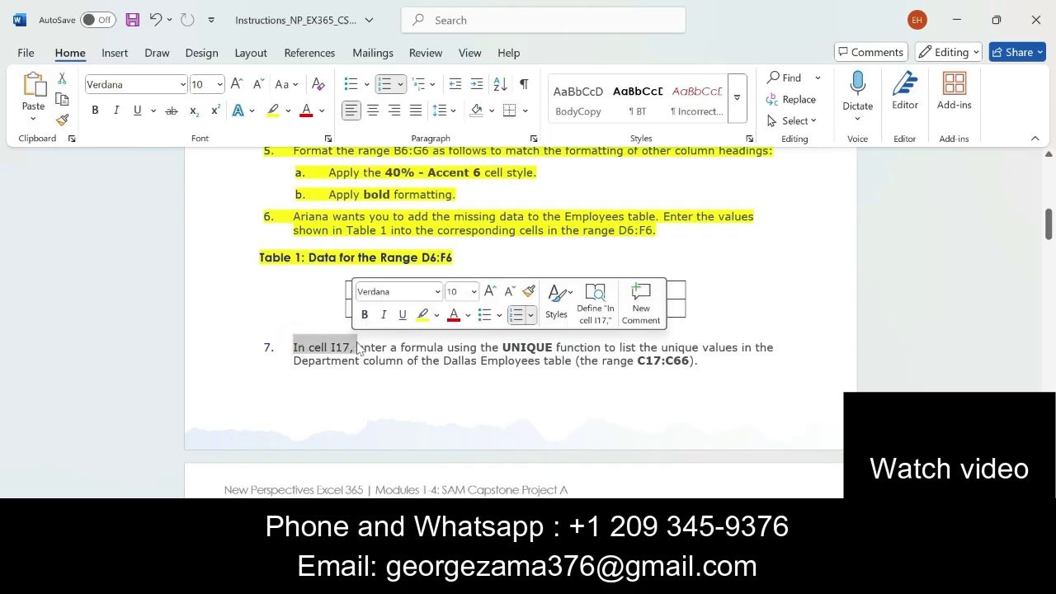
{"action": "left_click", "coordinate": [422, 315]}
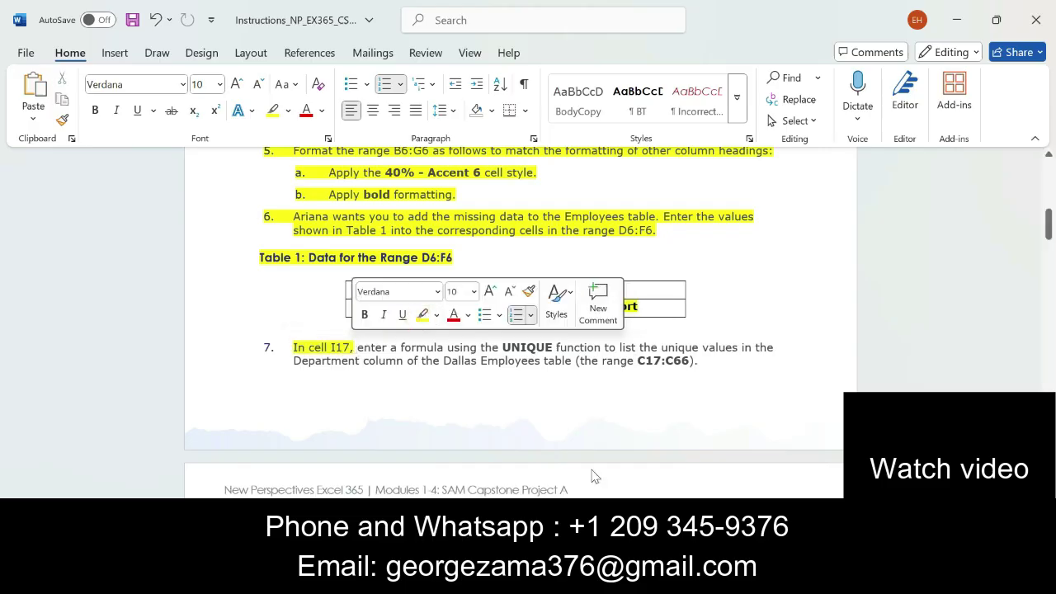
{"action": "key", "text": "alt+Tab"}
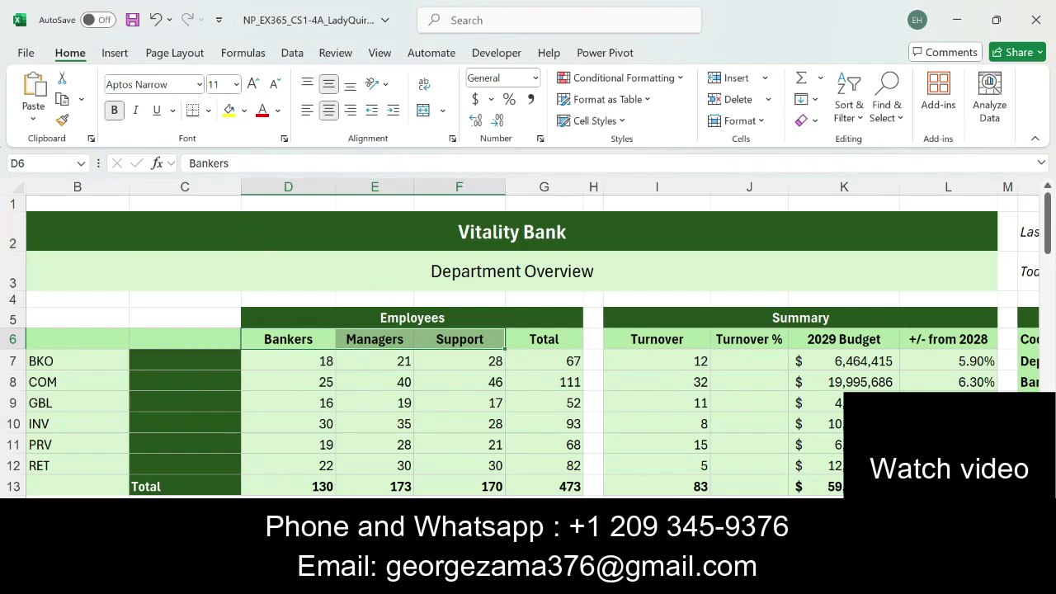
{"action": "left_click", "coordinate": [38, 162]}
{"action": "type", "text": "i17"}
{"action": "key", "text": "Return"}
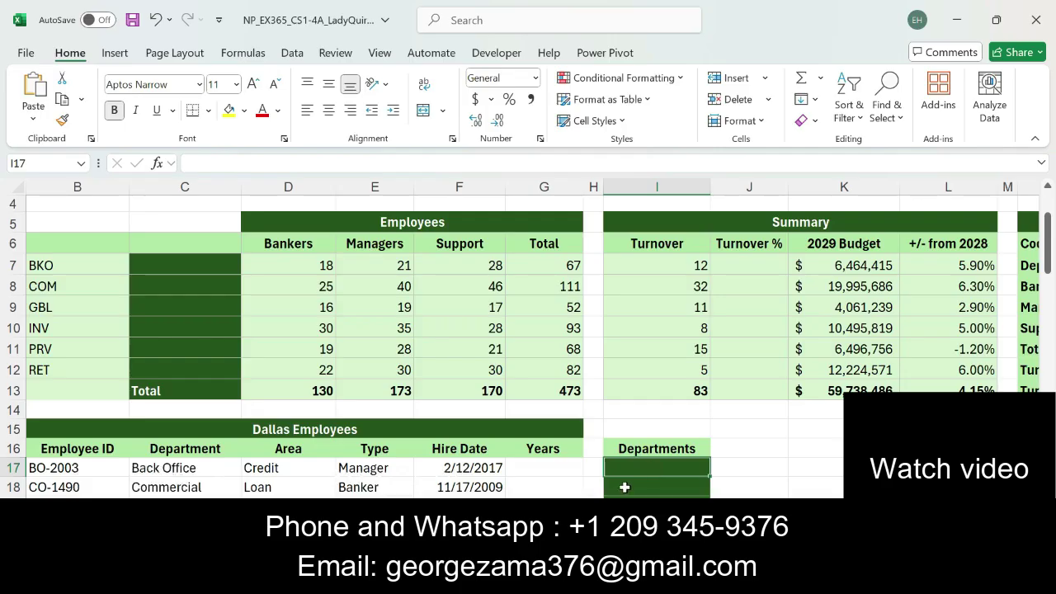
Highlight the words "UNIQUE function" in instruction 7 in Word in yellow and return to the Excel worksheet
{"action": "left_click", "coordinate": [479, 578]}
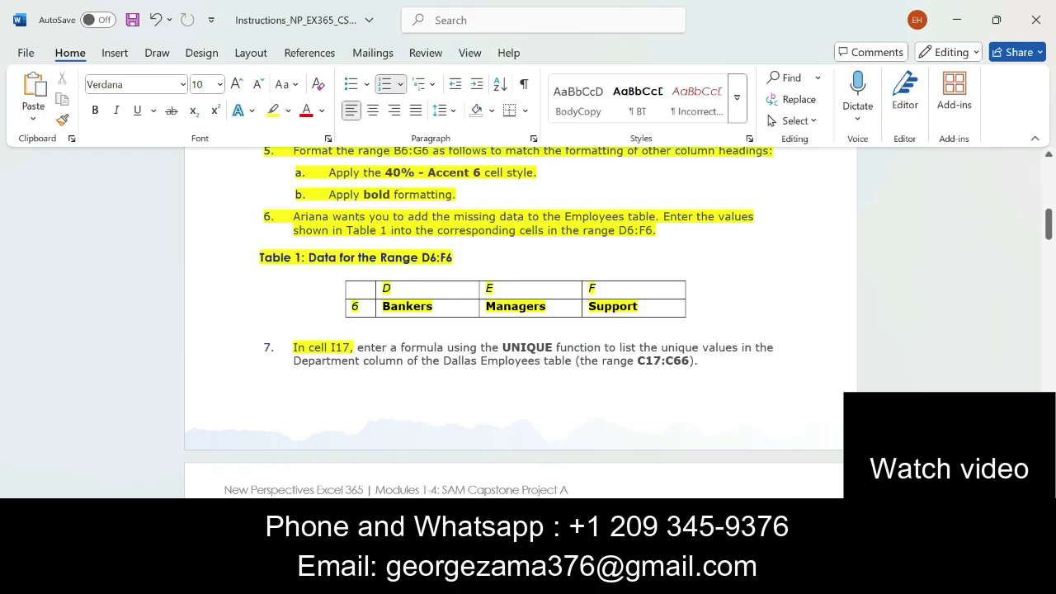
{"action": "left_click_drag", "start_coordinate": [638, 348], "coordinate": [602, 349]}
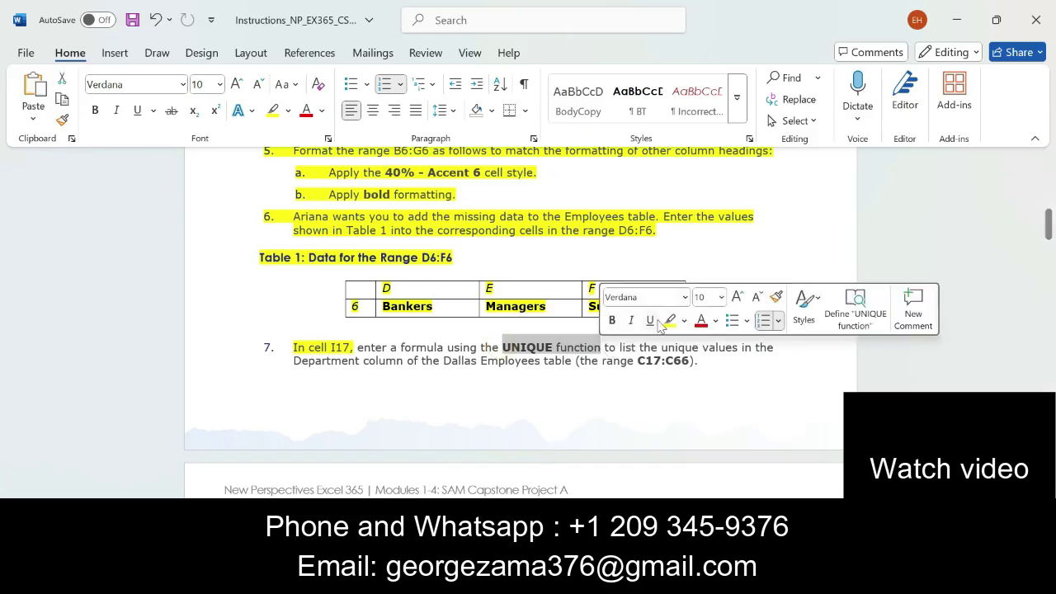
{"action": "left_click", "coordinate": [670, 321]}
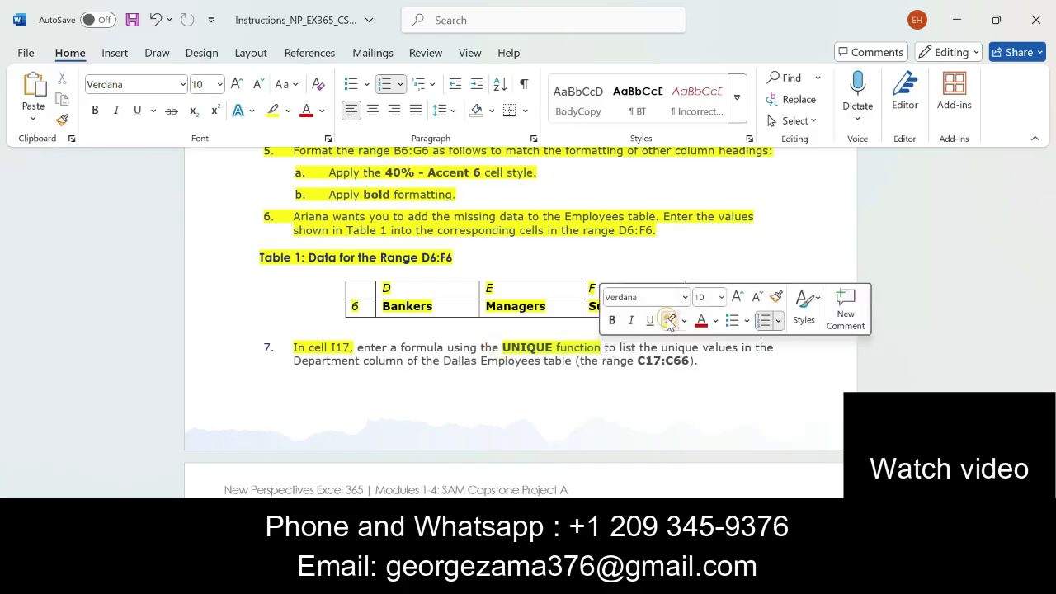
{"action": "left_click", "coordinate": [616, 349]}
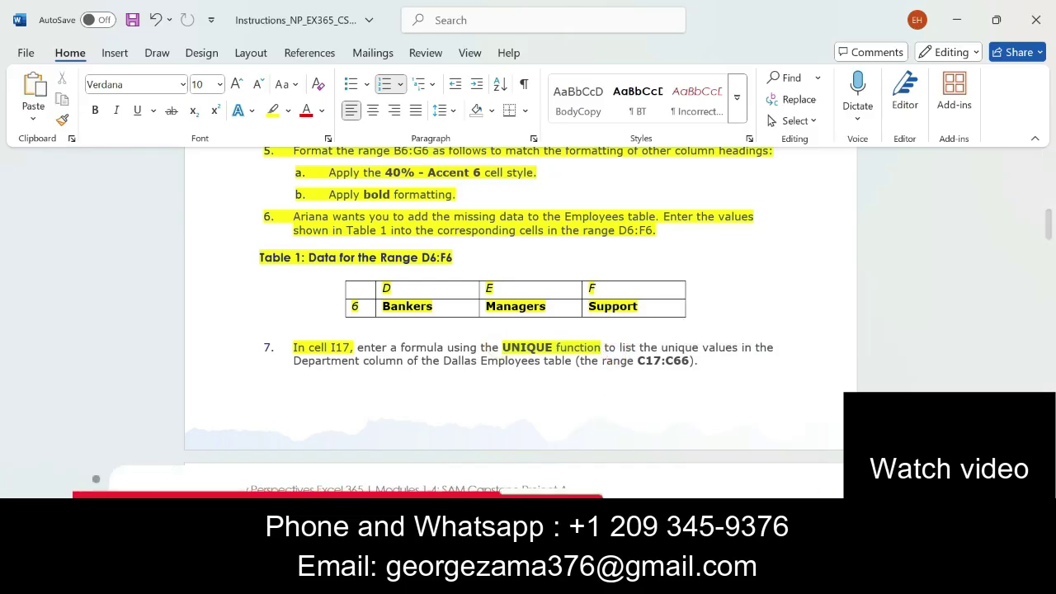
{"action": "key", "text": "alt+Tab"}
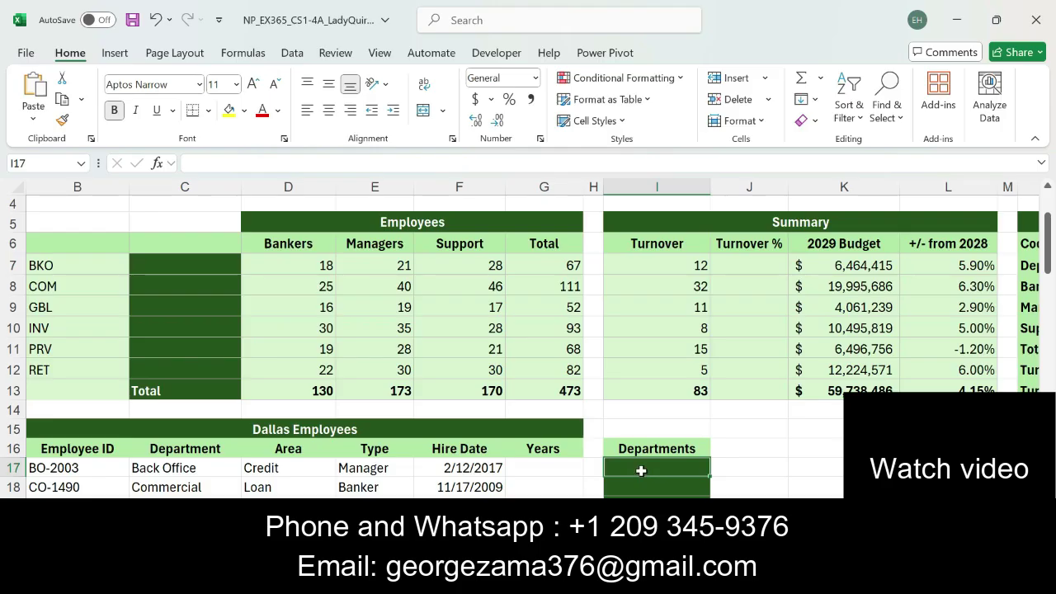
{"action": "left_click", "coordinate": [253, 54]}
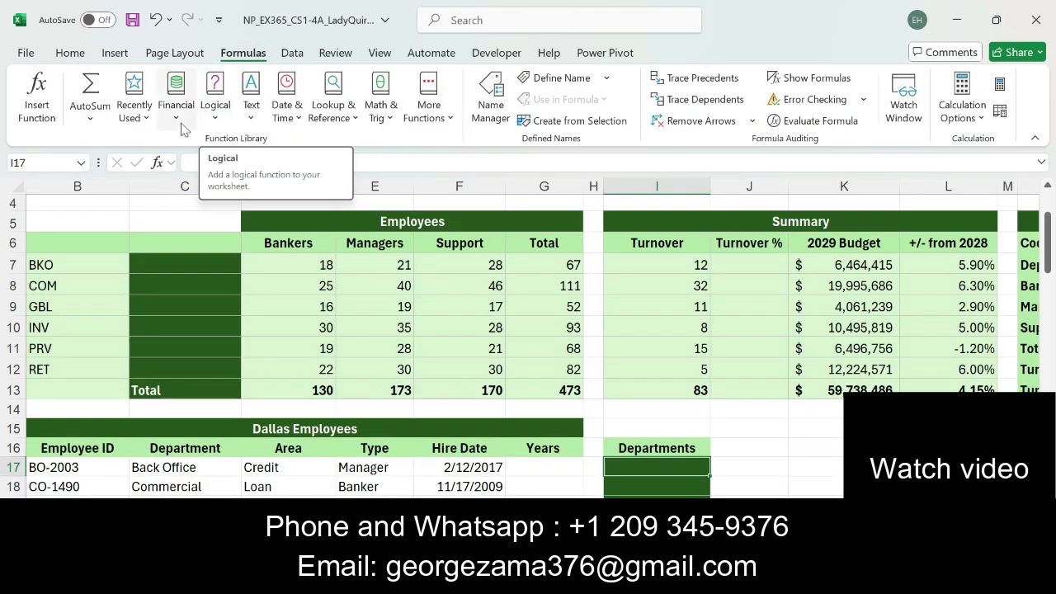
{"action": "left_click", "coordinate": [178, 119]}
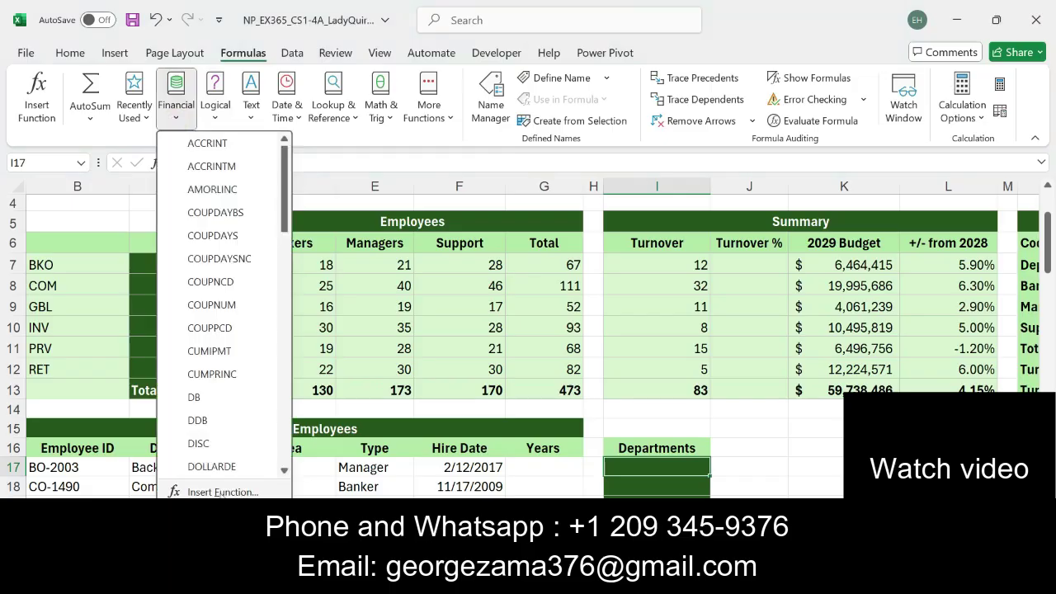
{"action": "left_click", "coordinate": [222, 492]}
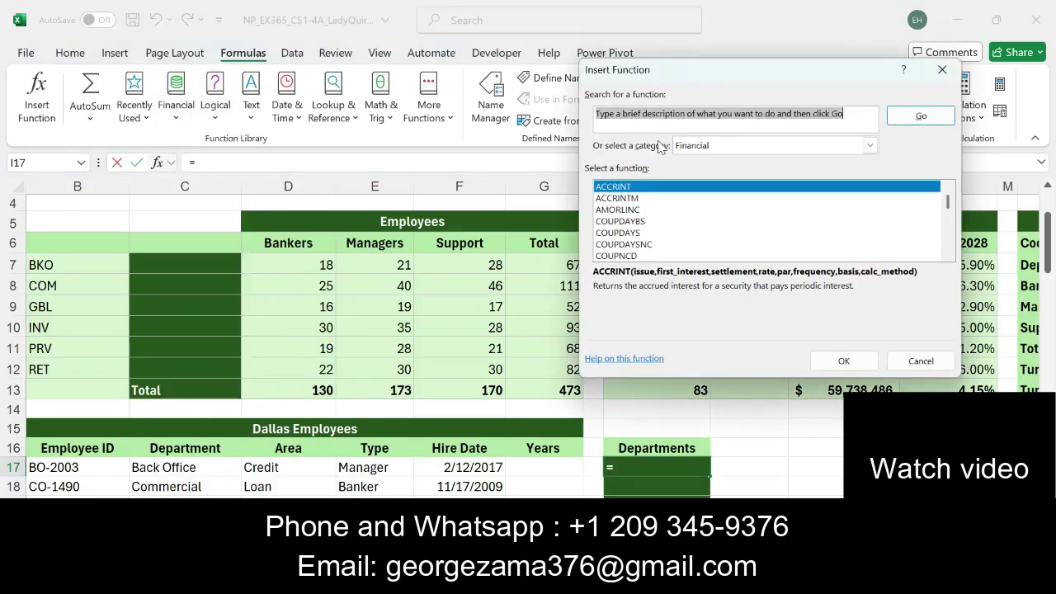
{"action": "type", "text": "UNIQUE"}
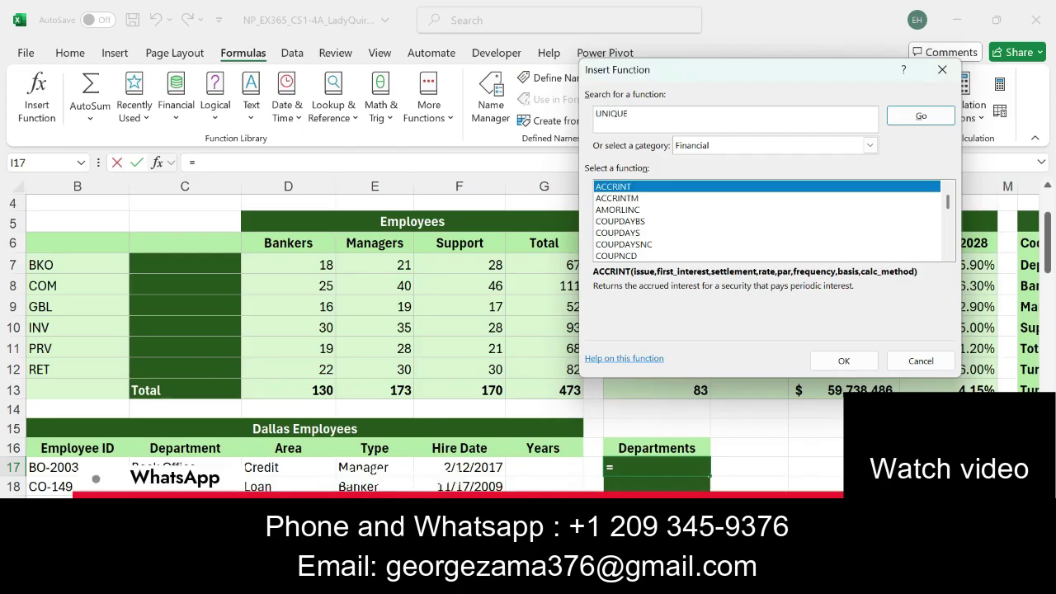
{"action": "key", "text": "Return"}
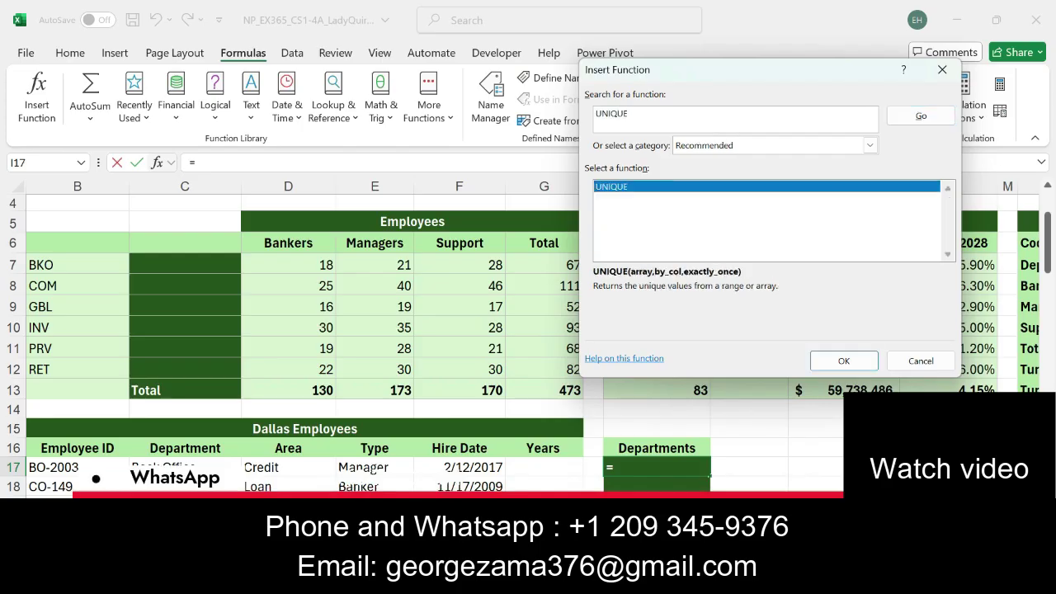
{"action": "left_click", "coordinate": [653, 190]}
{"action": "double_click", "coordinate": [653, 190]}
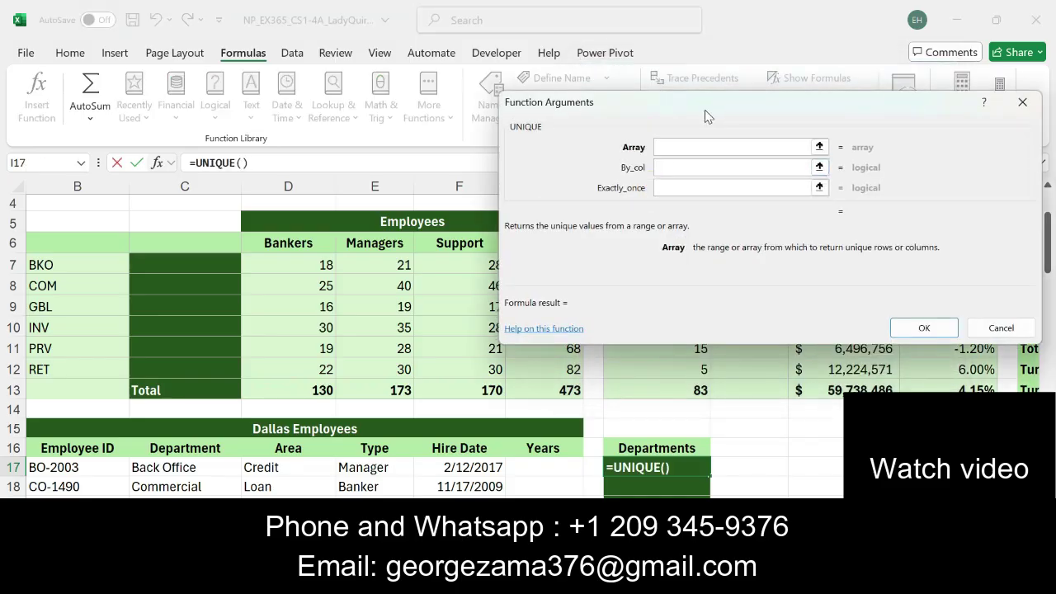
{"action": "left_click_drag", "start_coordinate": [705, 110], "coordinate": [646, 102]}
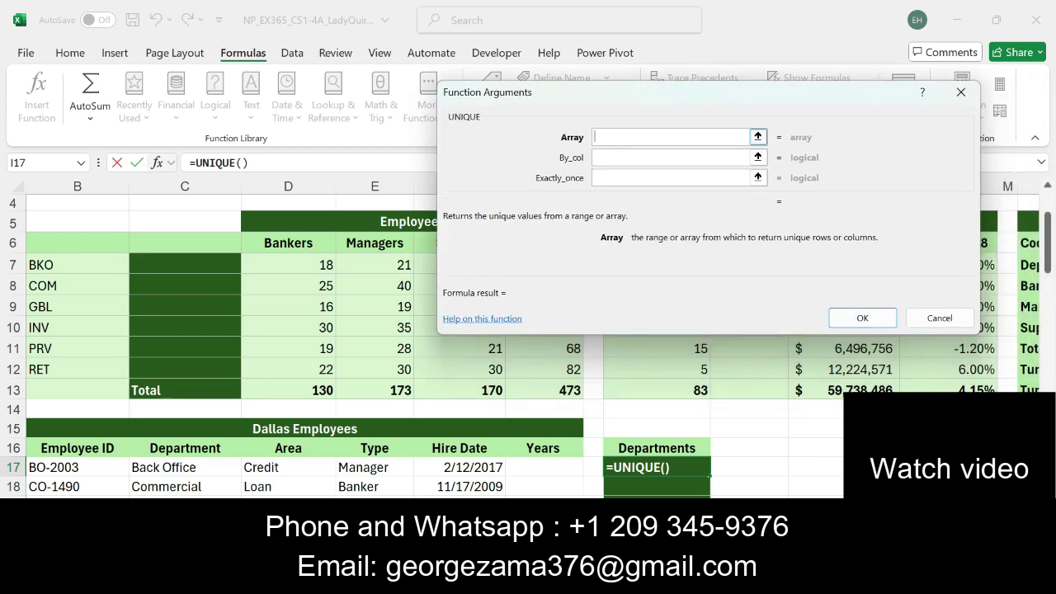
{"action": "scroll", "coordinate": [652, 345], "scroll_direction": "down", "scroll_amount": 2}
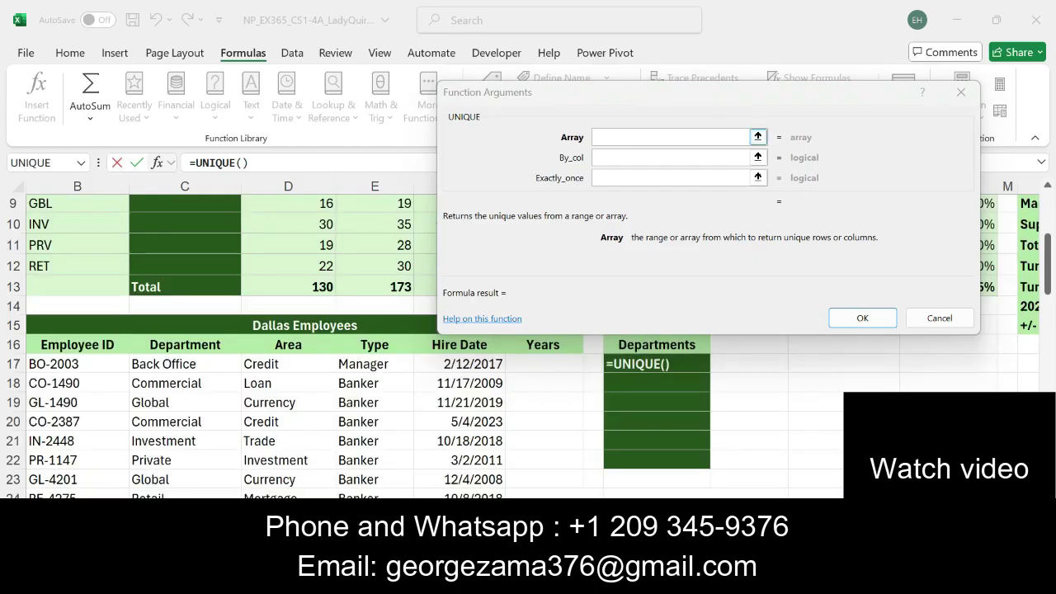
{"action": "left_click", "coordinate": [614, 137]}
{"action": "left_click", "coordinate": [624, 156]}
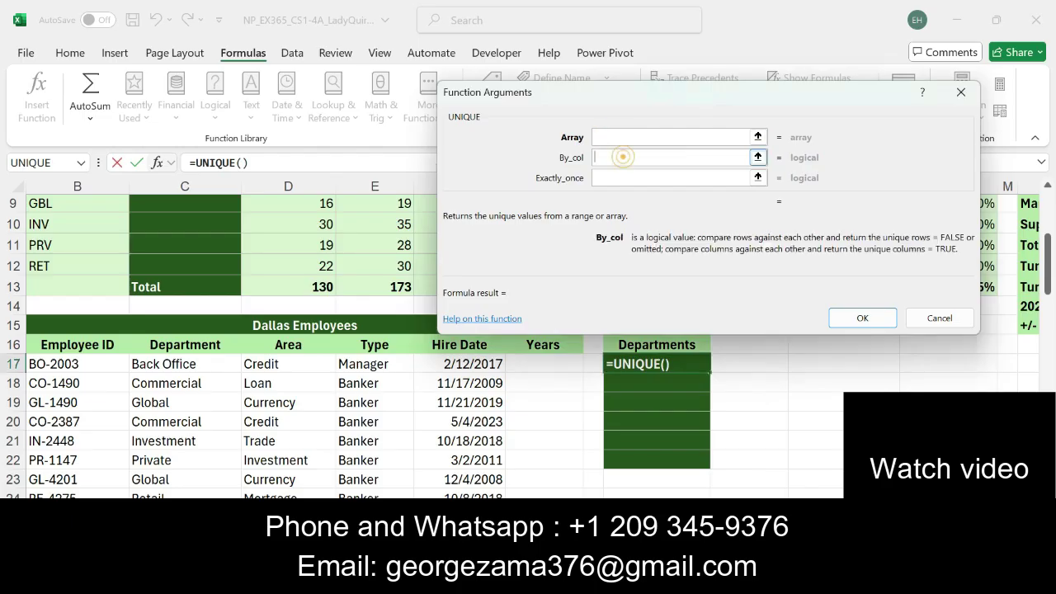
{"action": "left_click", "coordinate": [633, 178]}
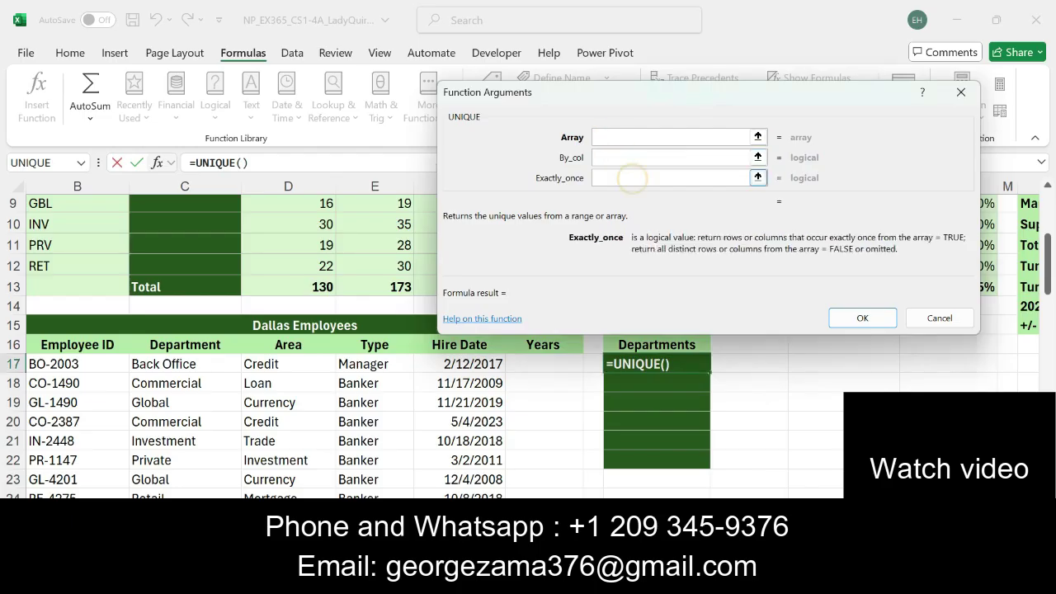
{"action": "left_click", "coordinate": [613, 138]}
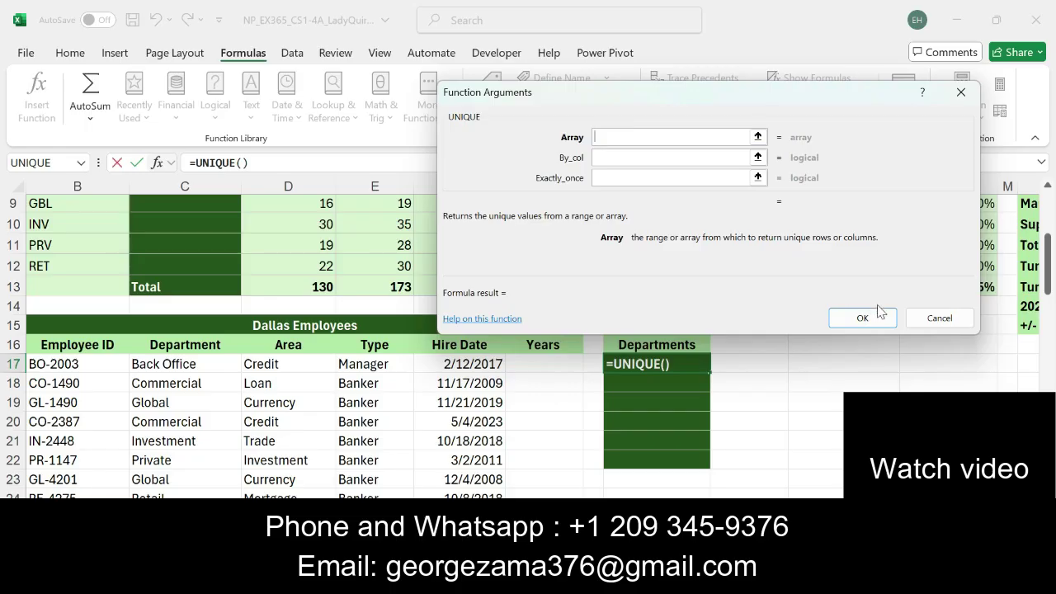
{"action": "left_click", "coordinate": [938, 318]}
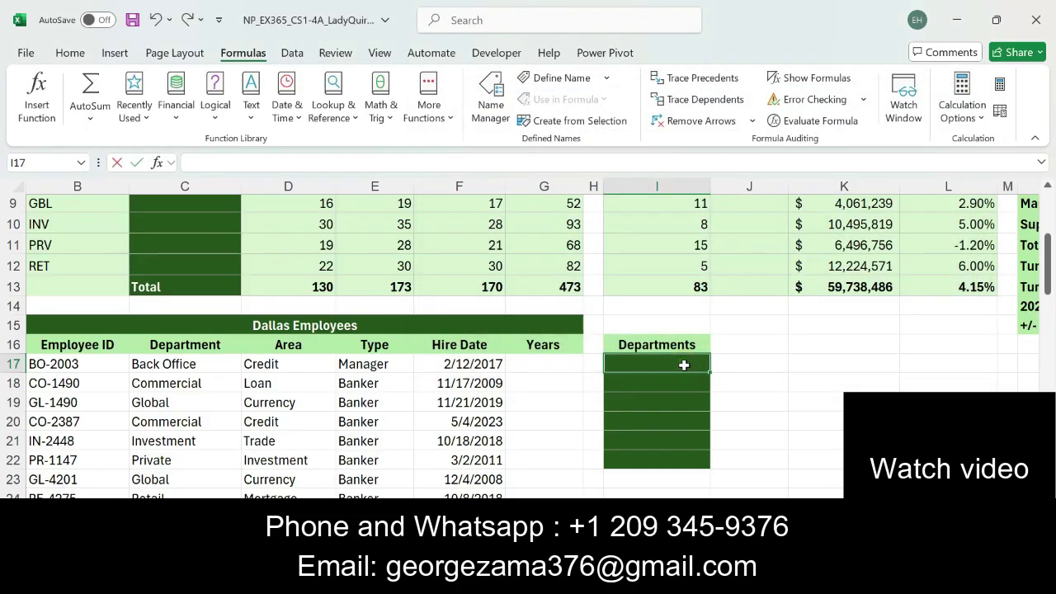
Enter =UNIQUE(C17:C66) in cell I17, copying the range reference C17:C66 from instruction 7 in Word into the formula
{"action": "type", "text": "=UN"}
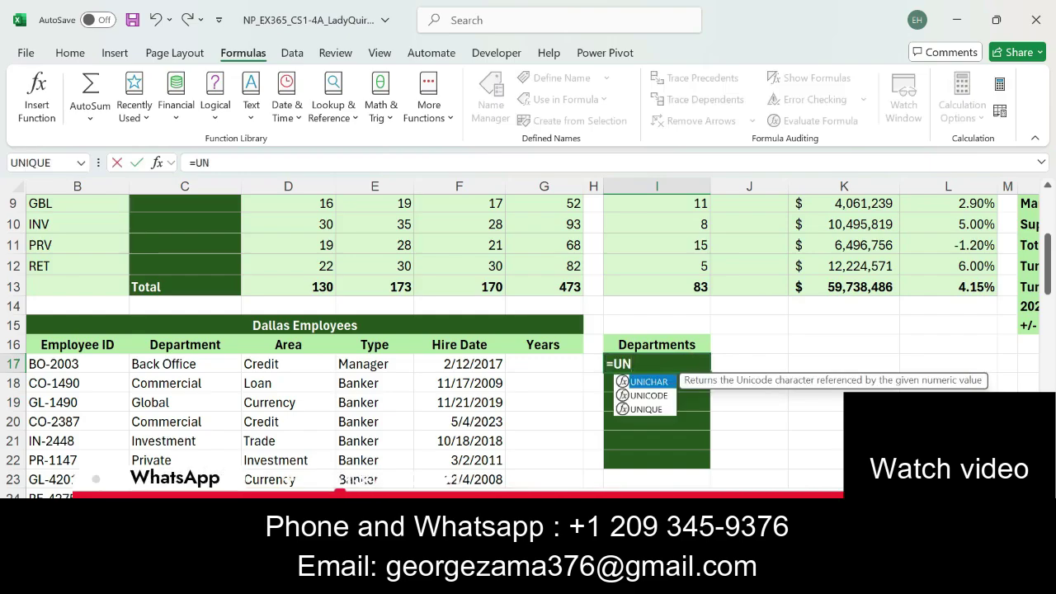
{"action": "double_click", "coordinate": [636, 410]}
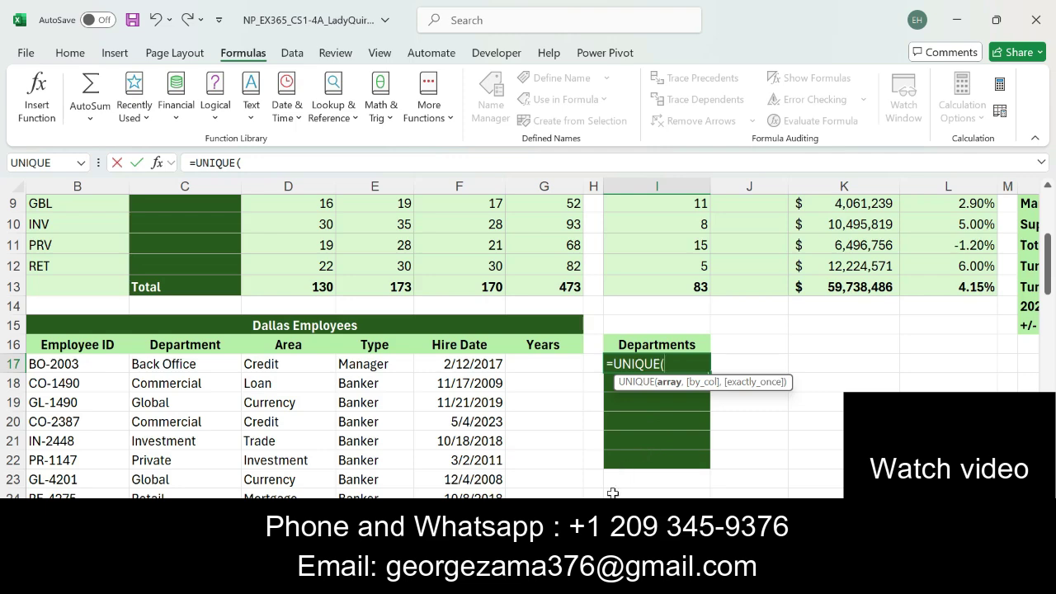
{"action": "key", "text": "alt+Tab"}
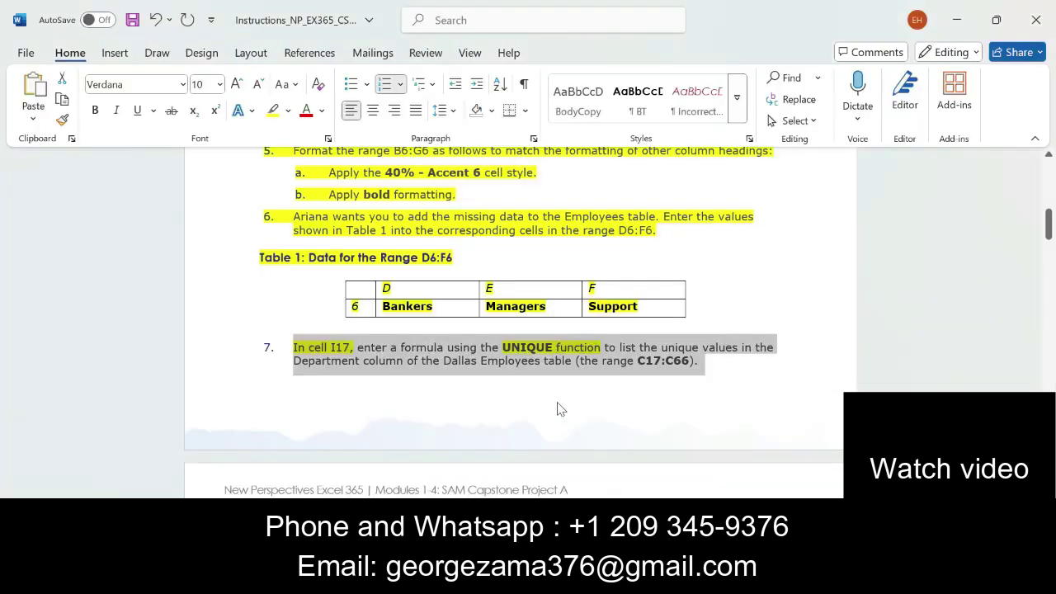
{"action": "left_click", "coordinate": [637, 368]}
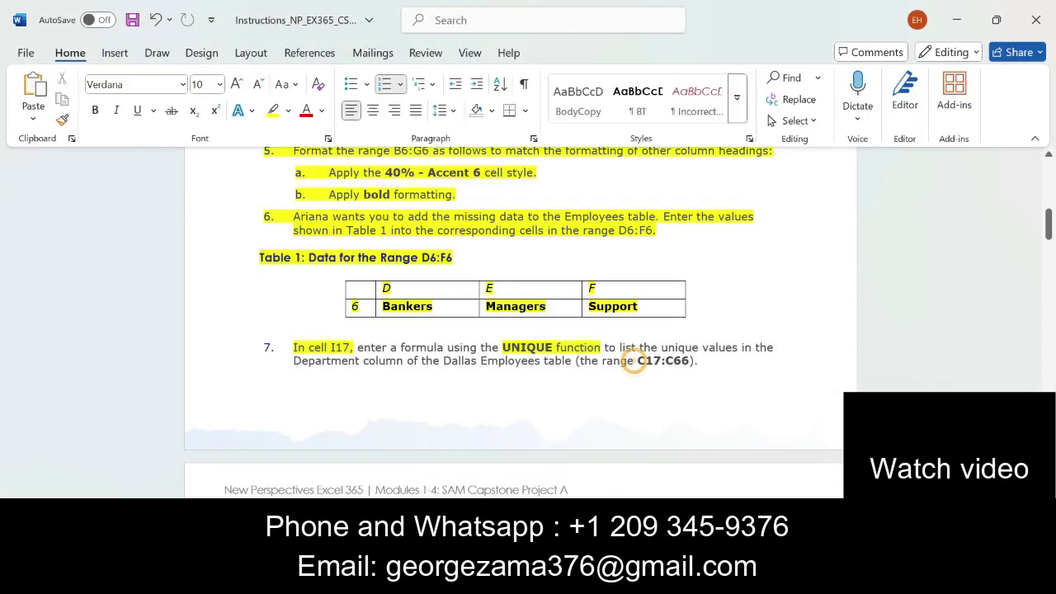
{"action": "left_click_drag", "start_coordinate": [638, 364], "coordinate": [688, 367]}
{"action": "key", "text": "ctrl+c"}
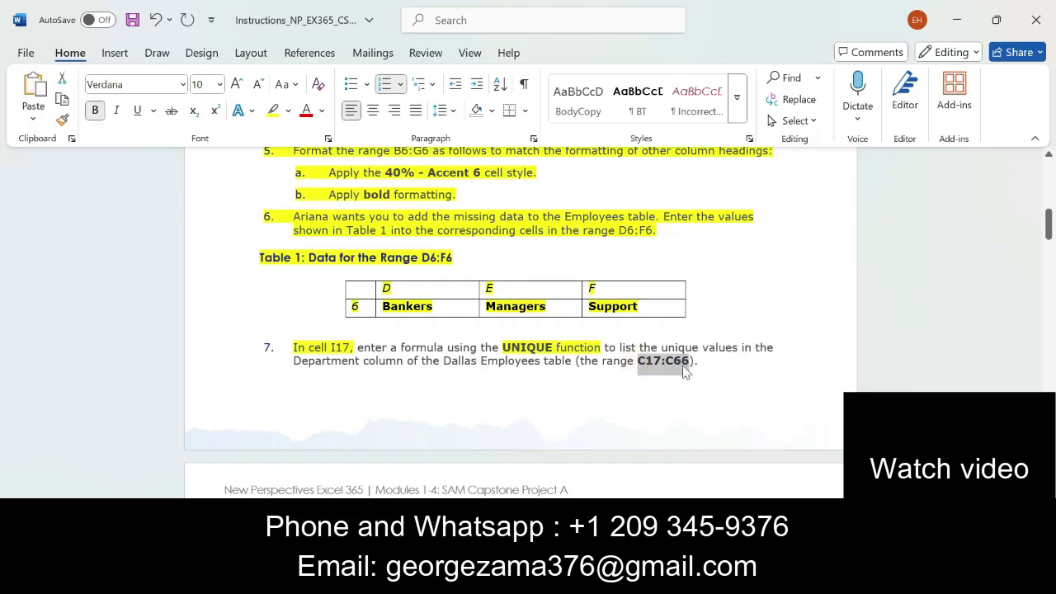
{"action": "key", "text": "alt+Tab"}
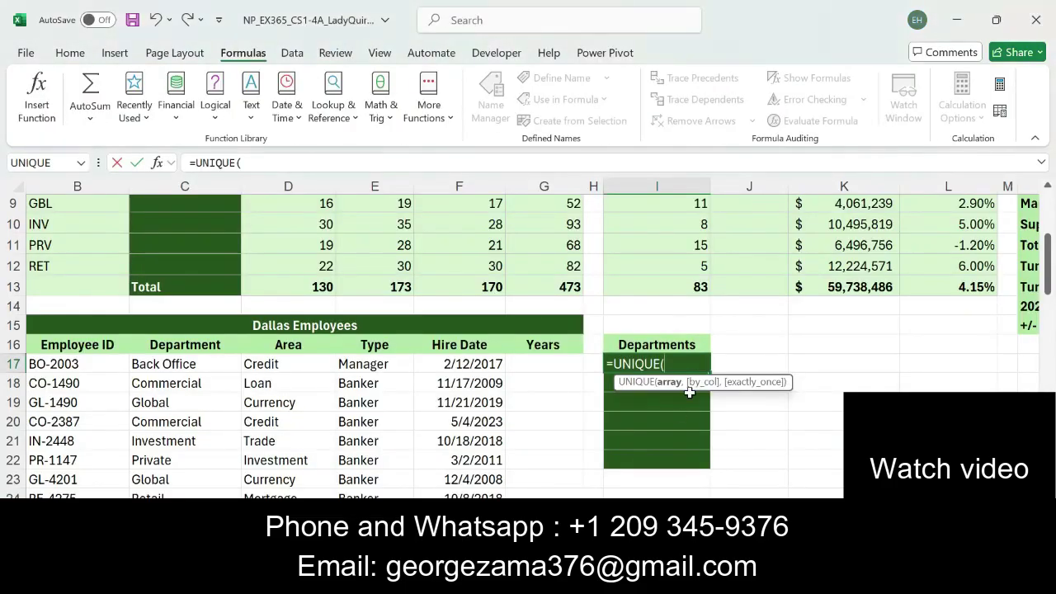
{"action": "key", "text": "ctrl+v"}
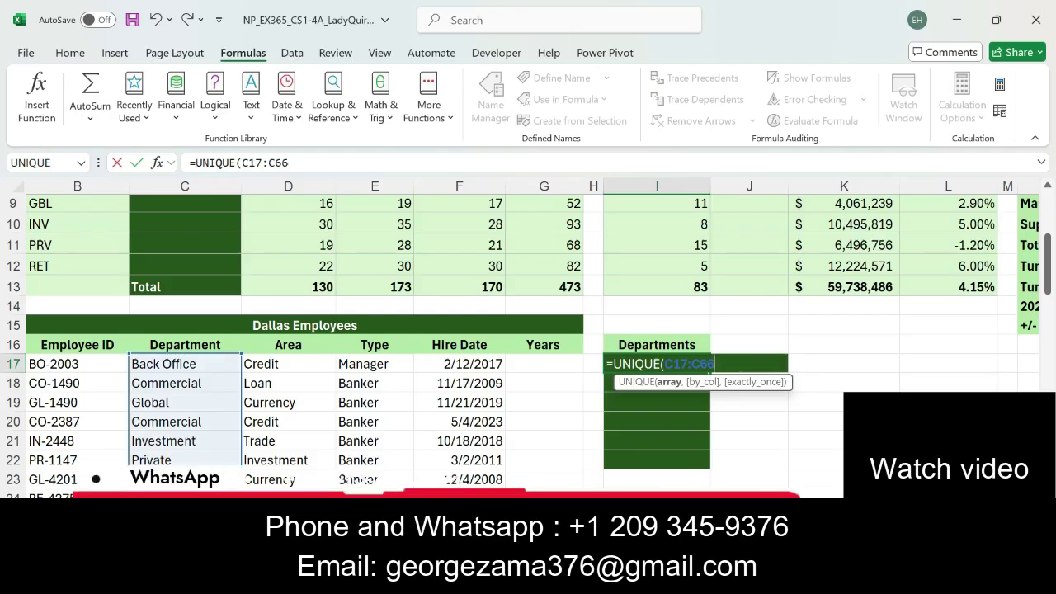
{"action": "type", "text": ")"}
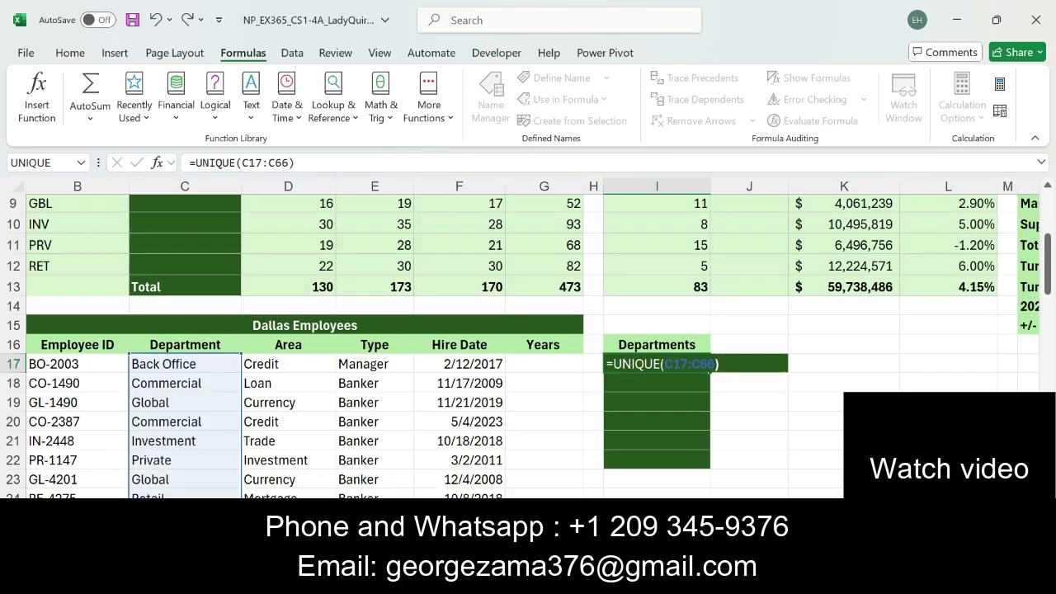
{"action": "key", "text": "Return"}
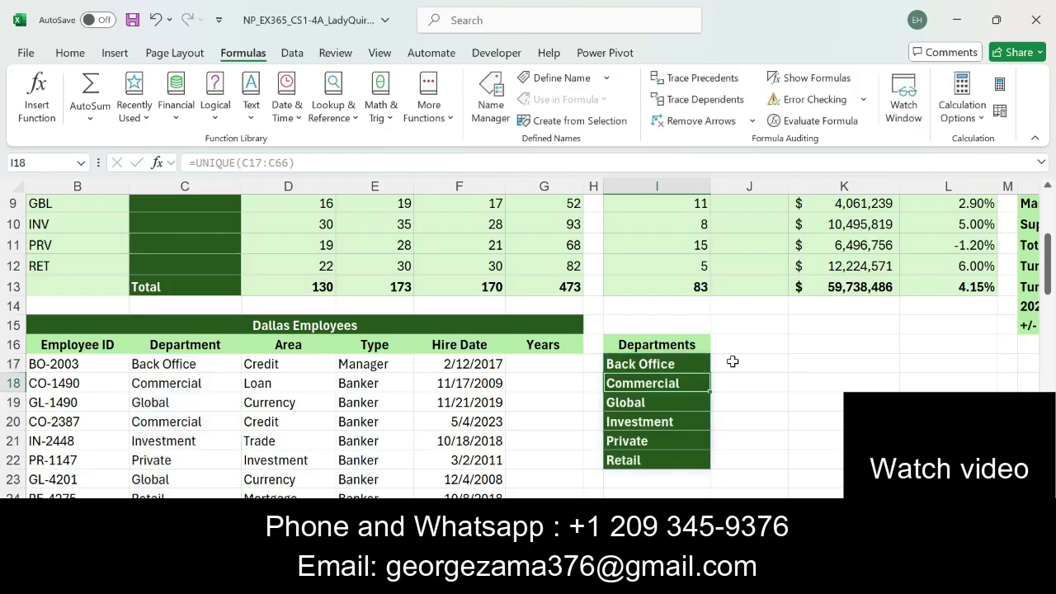
Examine each entry of the Departments list in I17:I22 and compare it with the Department column range C17:C66 of the Dallas Employees table
{"action": "left_click", "coordinate": [663, 418]}
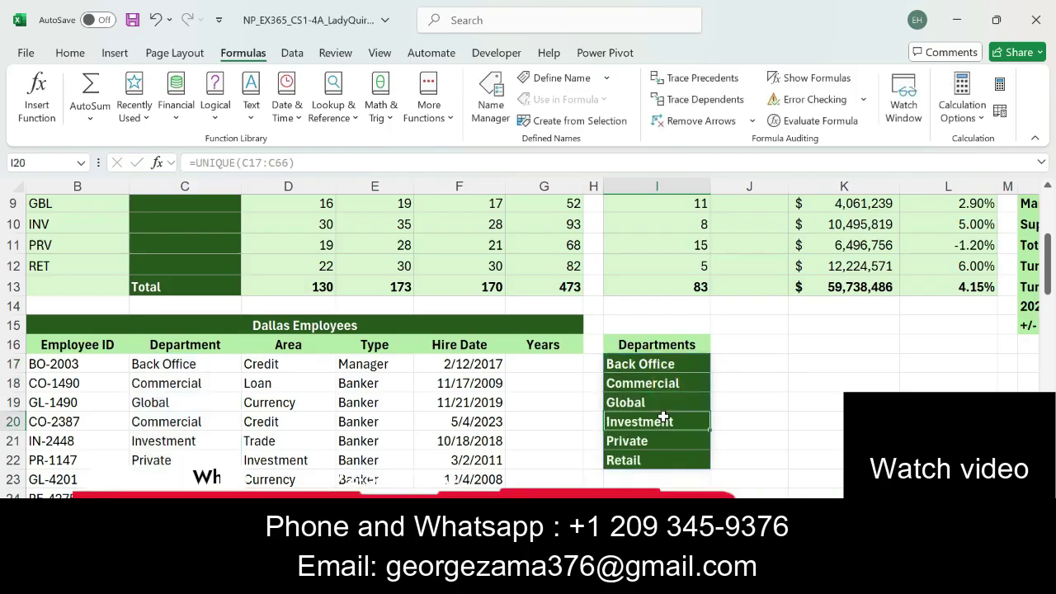
{"action": "left_click", "coordinate": [663, 445]}
{"action": "left_click", "coordinate": [666, 460]}
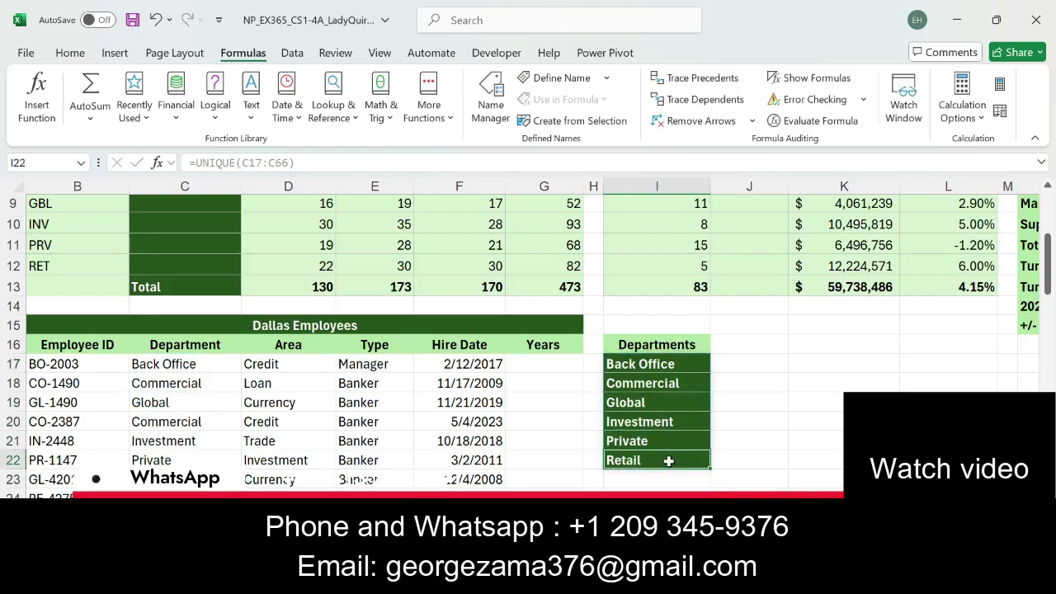
{"action": "left_click", "coordinate": [640, 359]}
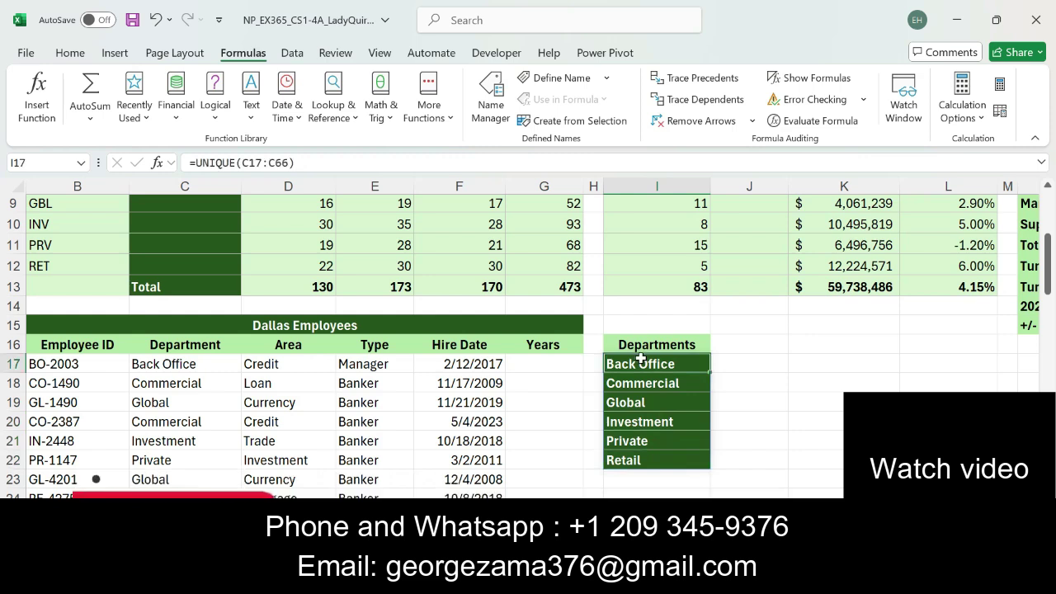
{"action": "left_click_drag", "start_coordinate": [640, 359], "coordinate": [644, 458]}
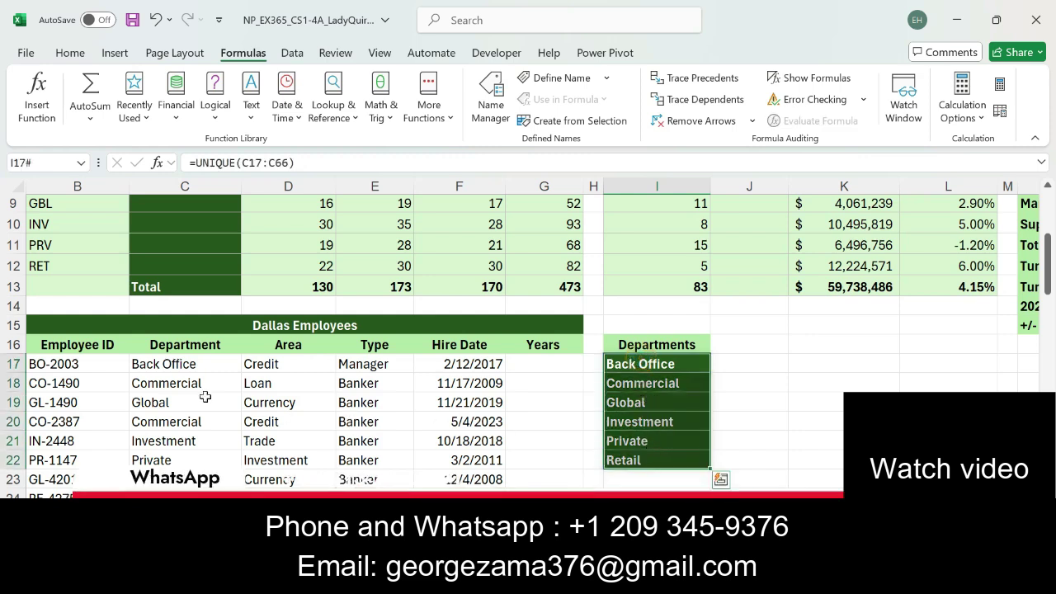
{"action": "left_click", "coordinate": [176, 361]}
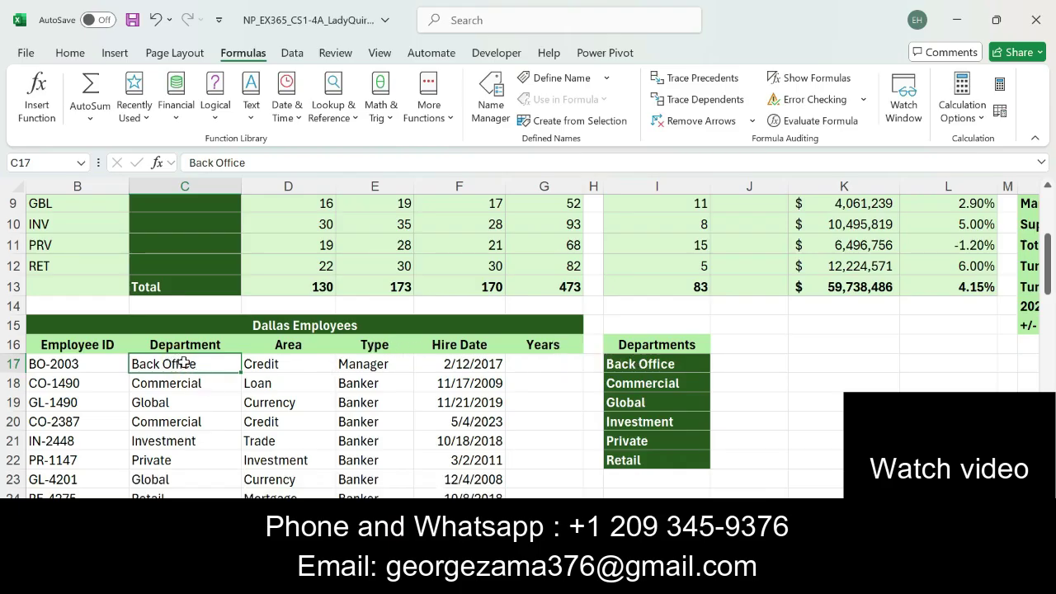
{"action": "left_click_drag", "start_coordinate": [184, 363], "coordinate": [185, 454]}
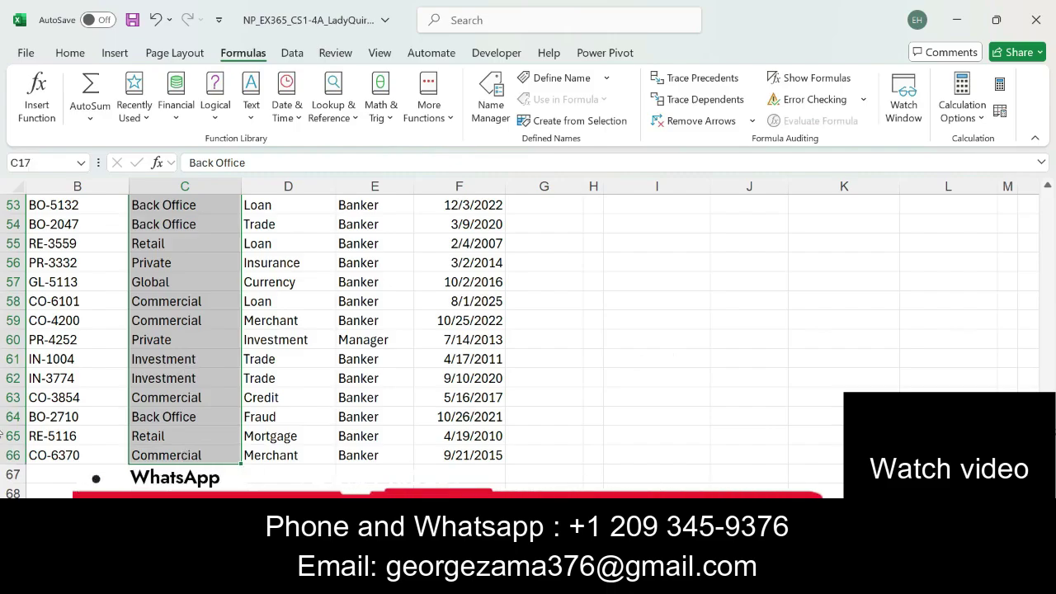
{"action": "left_click_drag", "start_coordinate": [1049, 487], "coordinate": [1051, 254]}
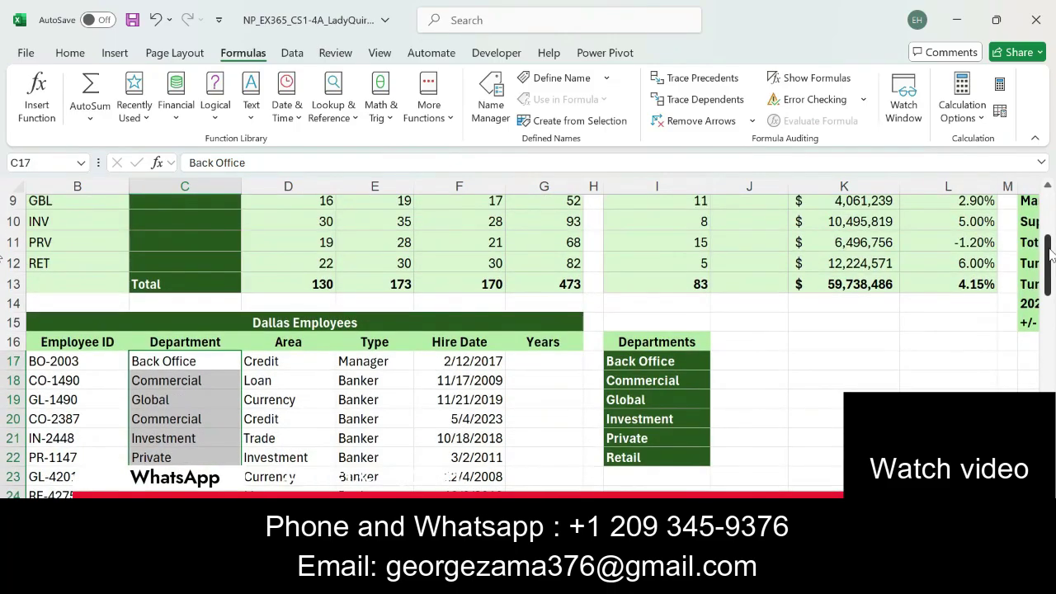
{"action": "left_click", "coordinate": [675, 357]}
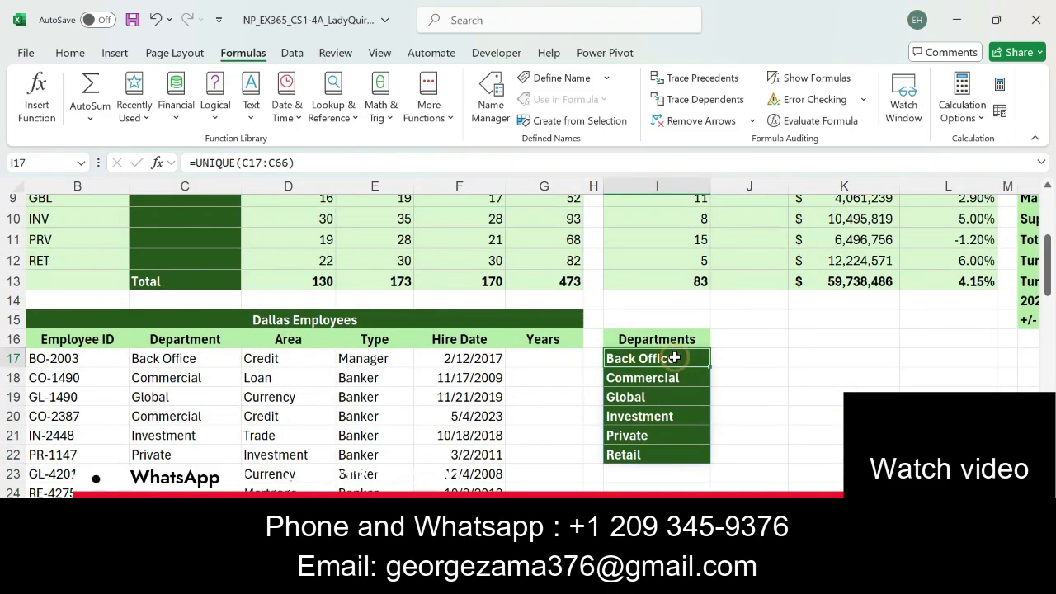
{"action": "left_click", "coordinate": [675, 378]}
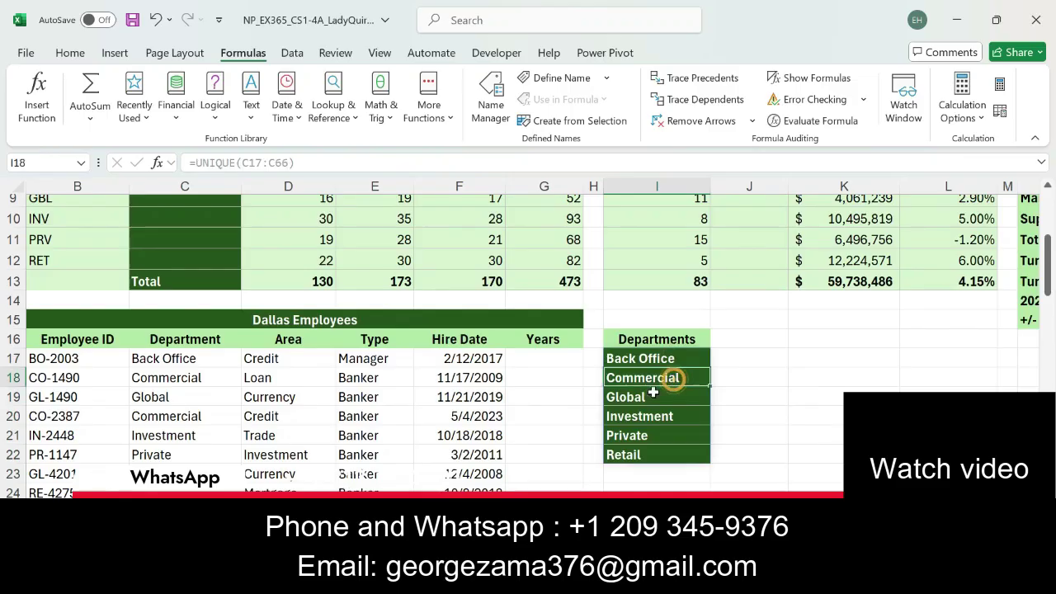
{"action": "left_click", "coordinate": [653, 395]}
{"action": "left_click", "coordinate": [666, 416]}
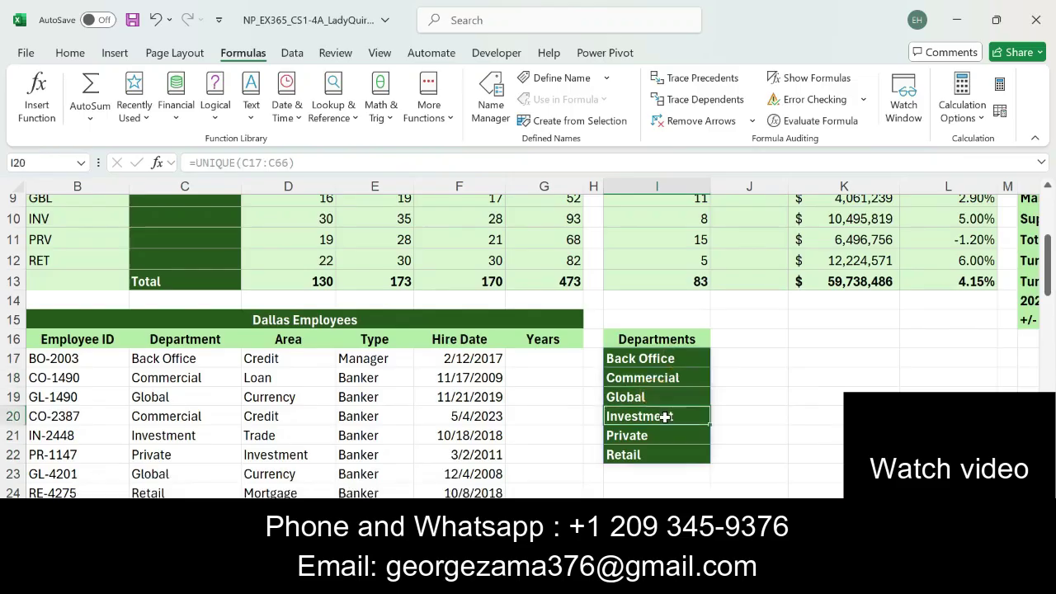
{"action": "left_click", "coordinate": [652, 438]}
{"action": "left_click", "coordinate": [658, 456]}
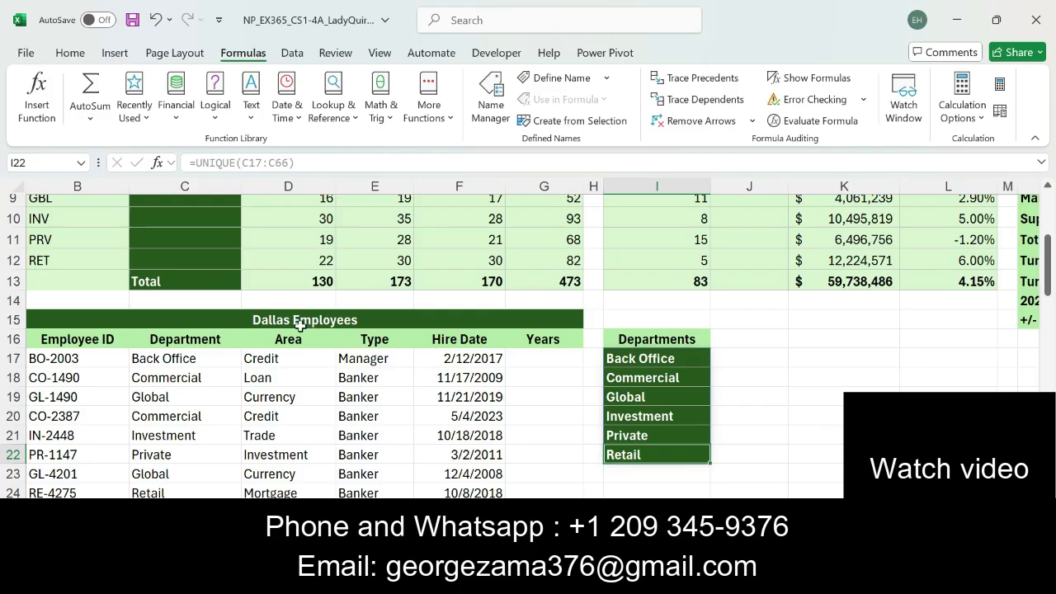
{"action": "left_click", "coordinate": [801, 414]}
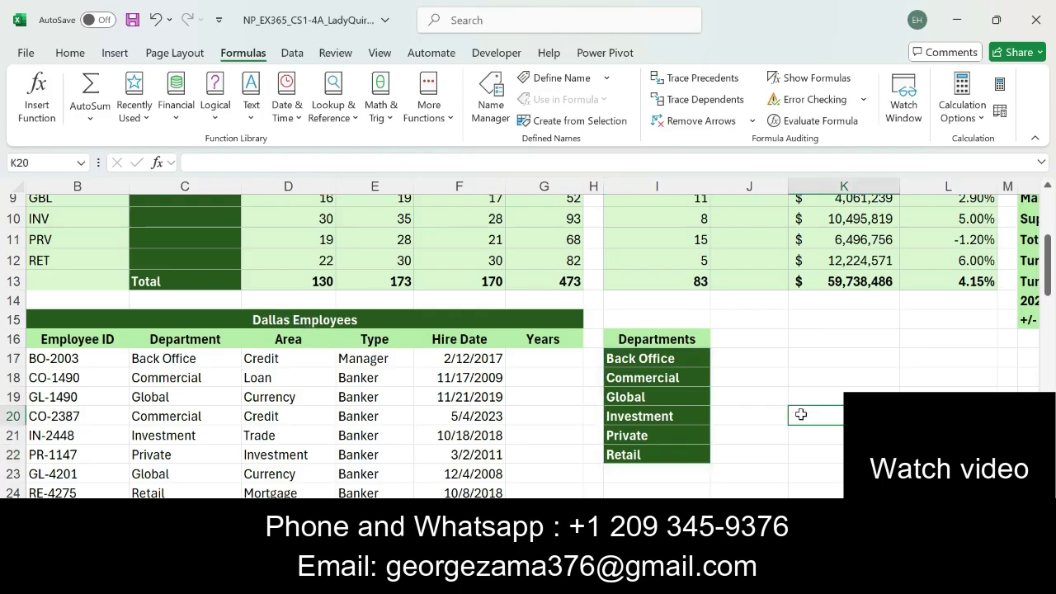
Save the workbook under its current name and go to an empty cell beside the Departments list
{"action": "left_click", "coordinate": [36, 53]}
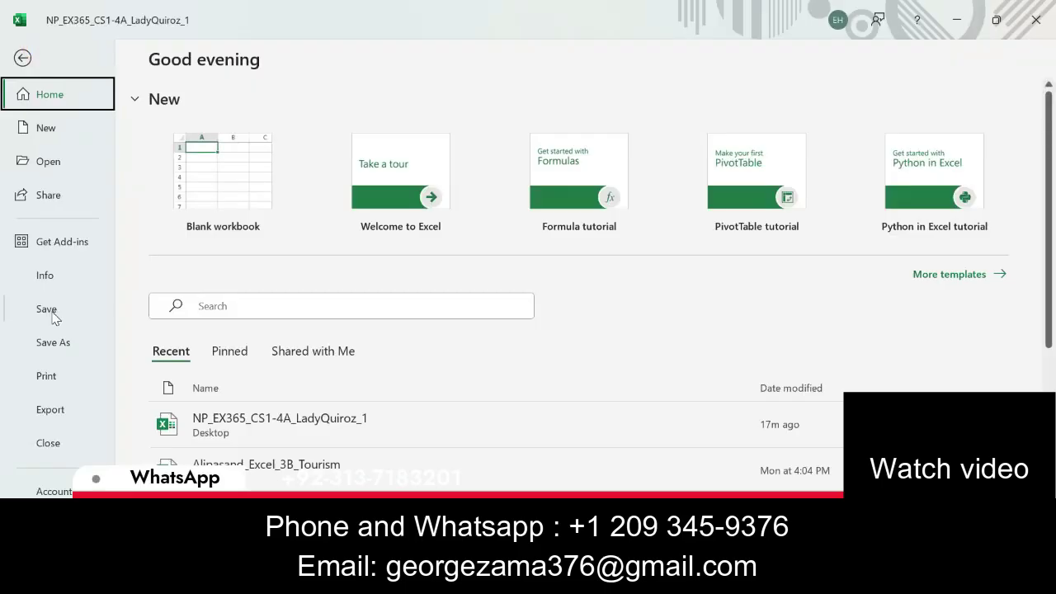
{"action": "left_click", "coordinate": [51, 312]}
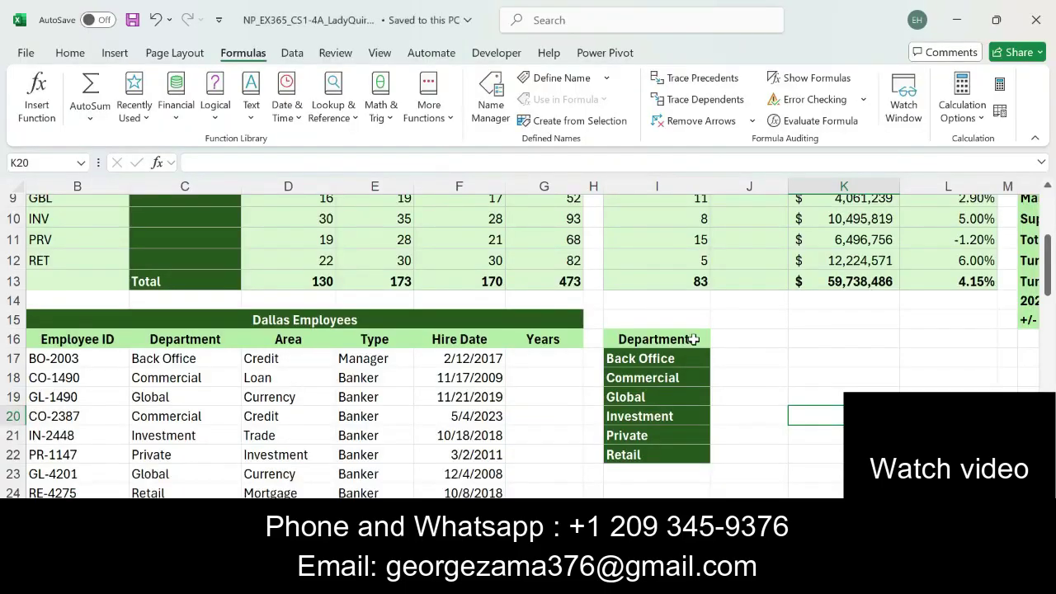
{"action": "left_click", "coordinate": [781, 378]}
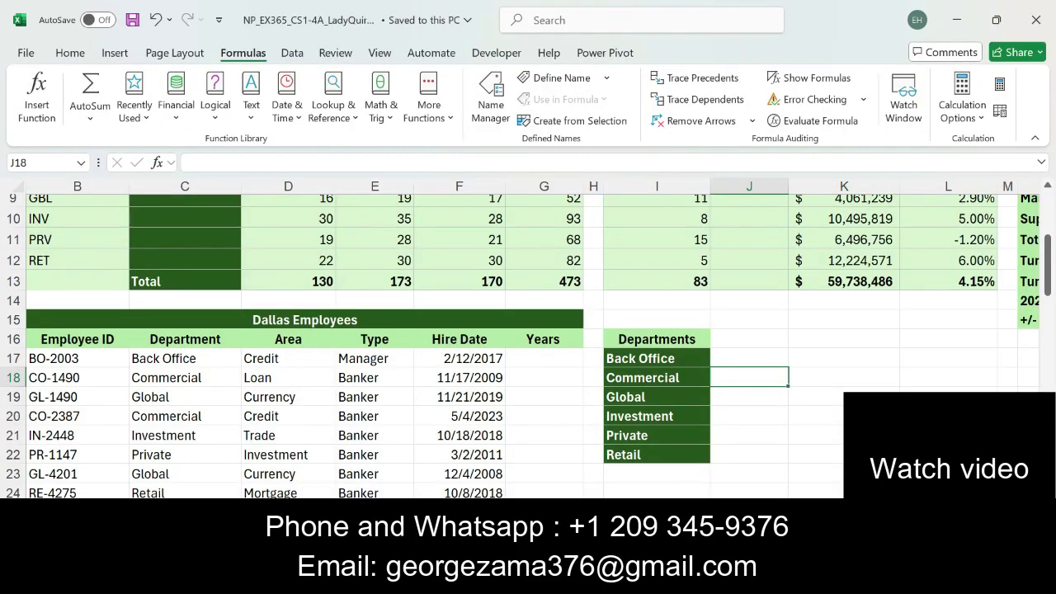
Switch to the Word instructions and highlight all of instruction 7 in yellow
{"action": "key", "text": "alt+Tab"}
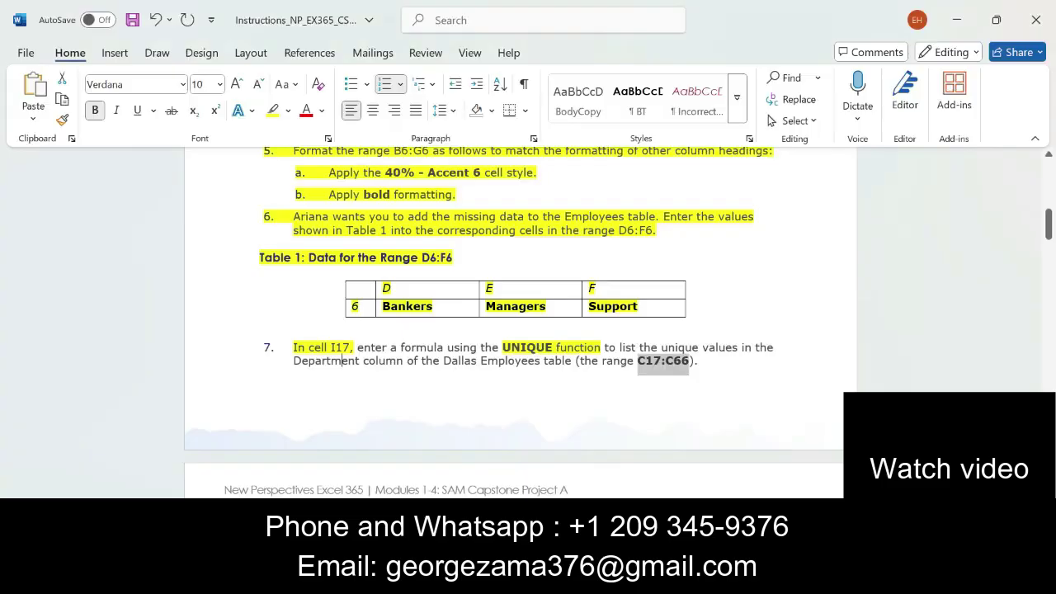
{"action": "triple_click", "coordinate": [287, 345]}
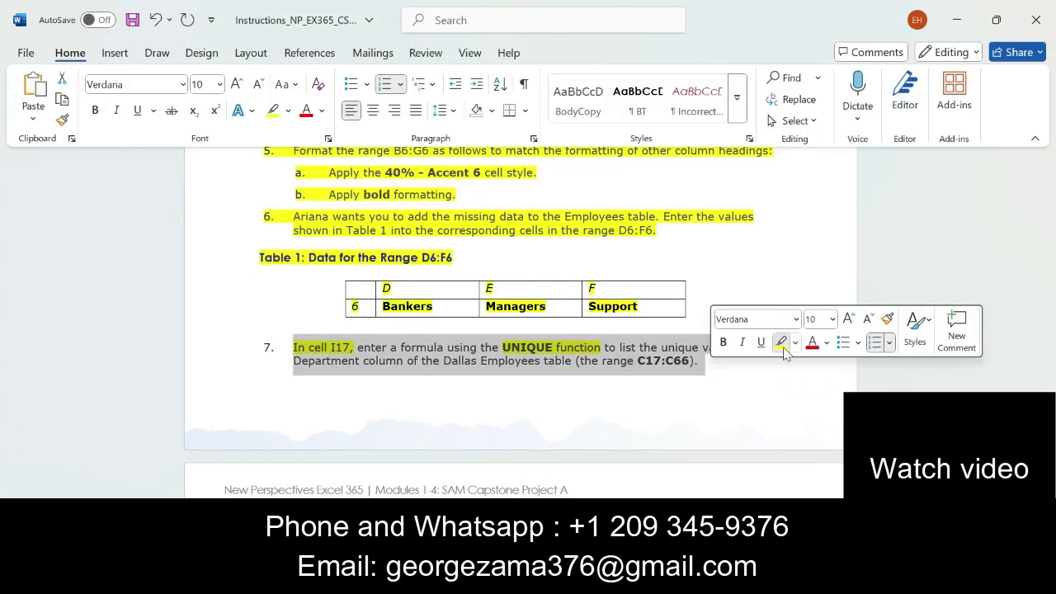
{"action": "left_click", "coordinate": [781, 343]}
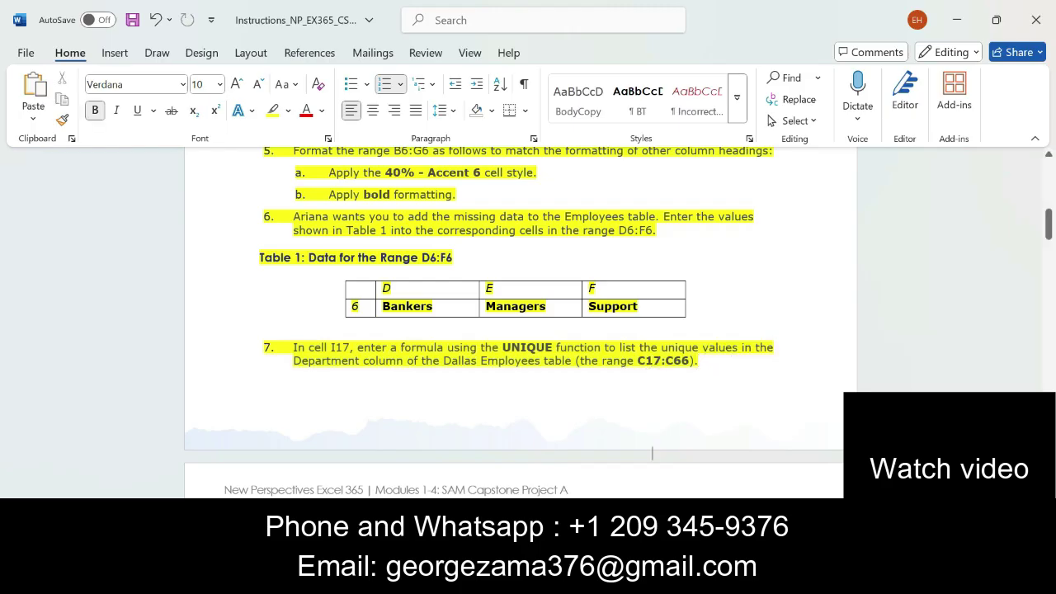
Copy the reference I17:I22 from instruction 8 in Word, use it to select that range in Excel, and copy the range's contents
{"action": "scroll", "coordinate": [520, 321], "scroll_direction": "down", "scroll_amount": 5}
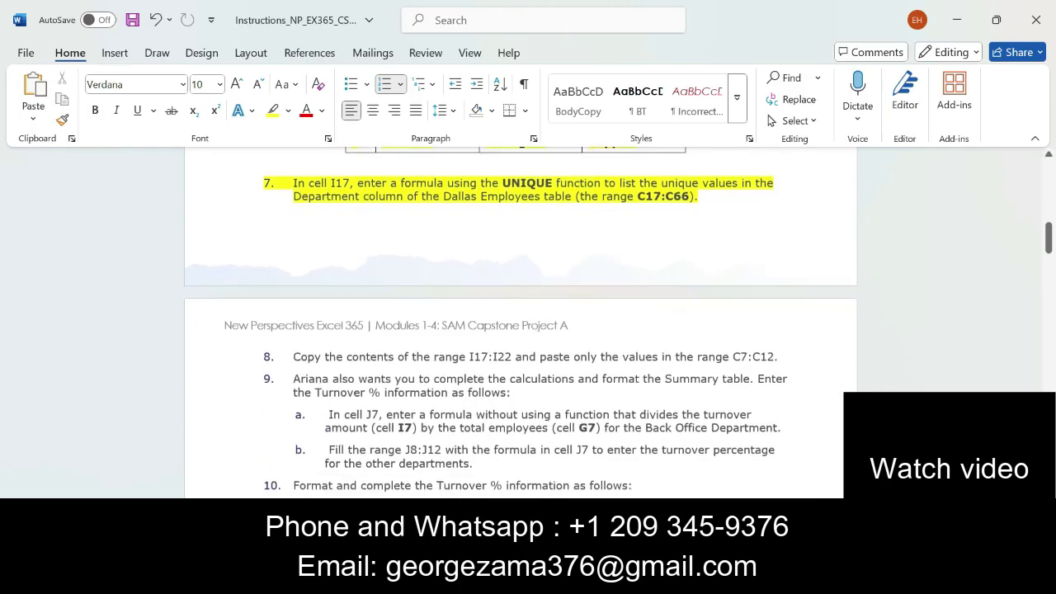
{"action": "scroll", "coordinate": [520, 322], "scroll_direction": "down", "scroll_amount": 1}
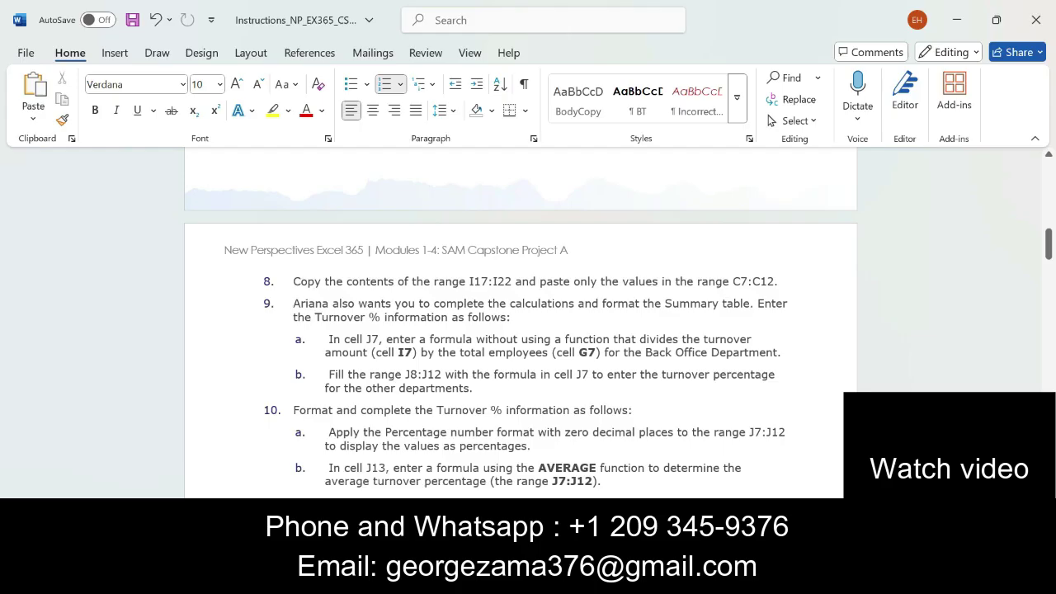
{"action": "left_click_drag", "start_coordinate": [469, 282], "coordinate": [514, 287]}
{"action": "key", "text": "ctrl+c"}
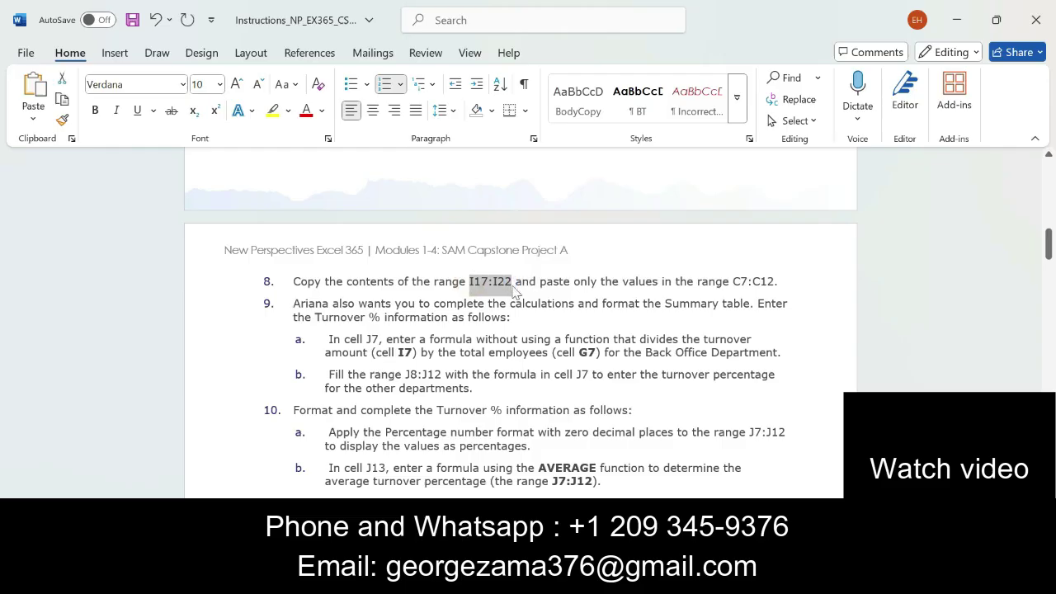
{"action": "key", "text": "alt+Tab"}
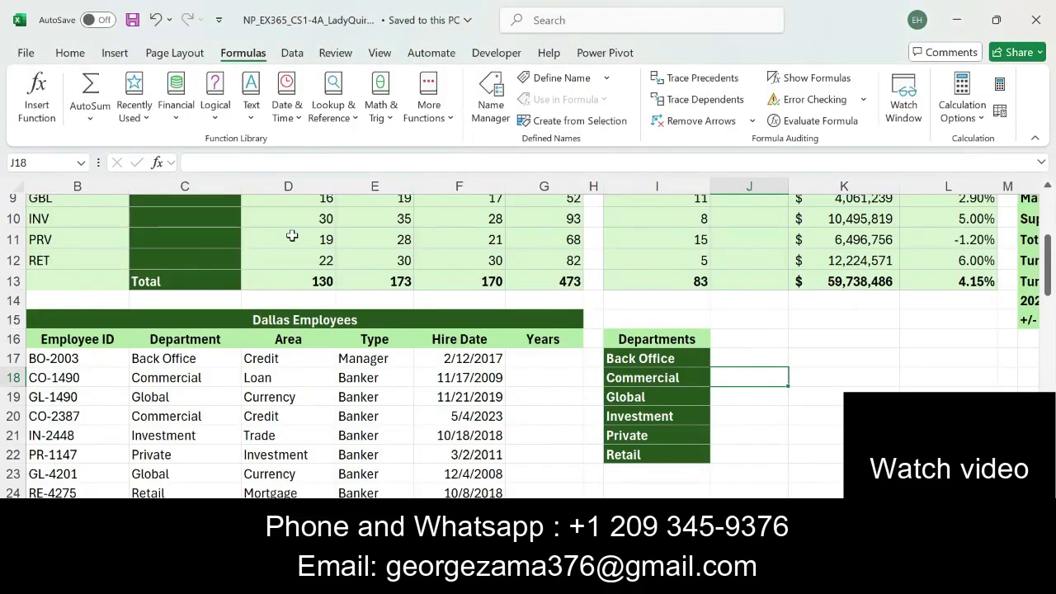
{"action": "left_click", "coordinate": [46, 163]}
{"action": "key", "text": "ctrl+v"}
{"action": "key", "text": "Return"}
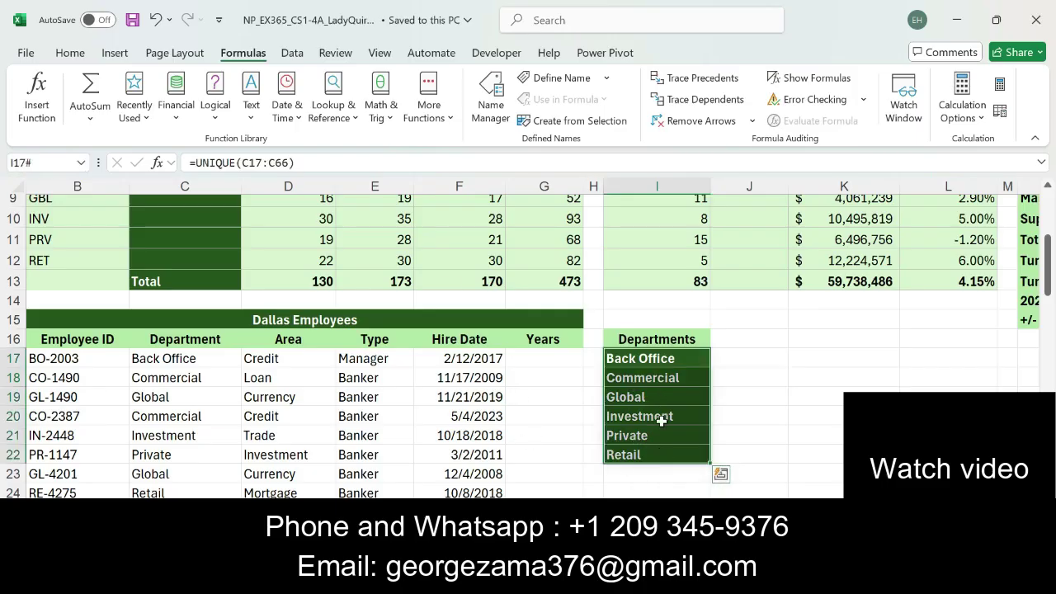
{"action": "key", "text": "ctrl+c"}
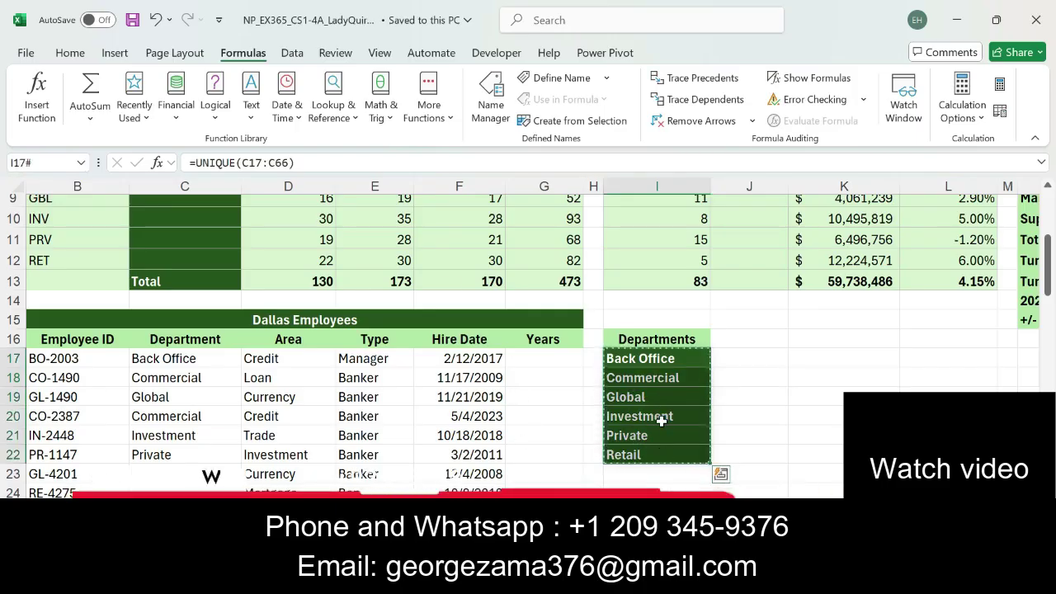
{"action": "right_click", "coordinate": [662, 421]}
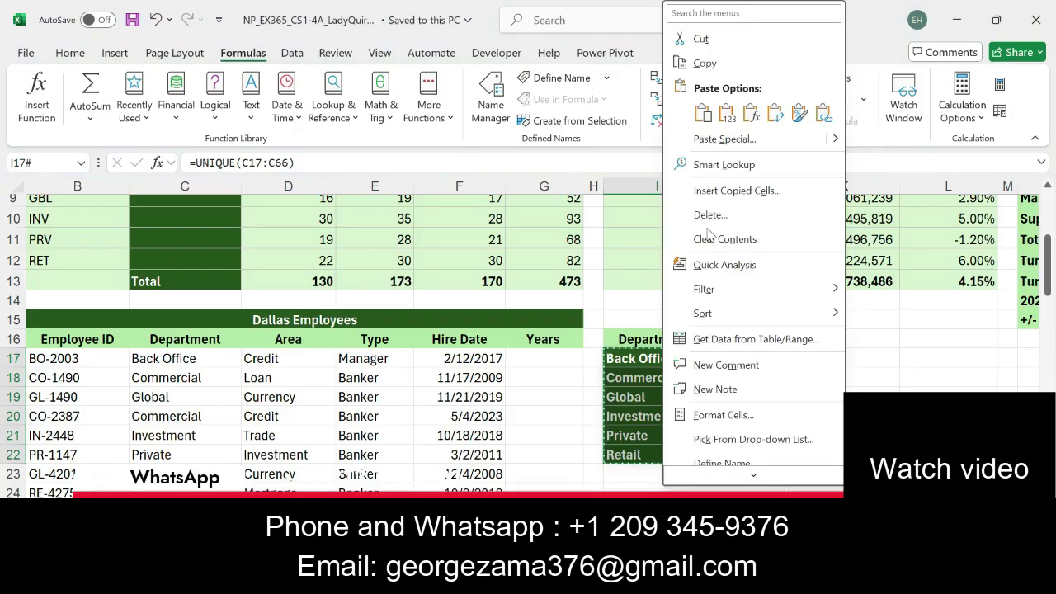
{"action": "left_click", "coordinate": [740, 63]}
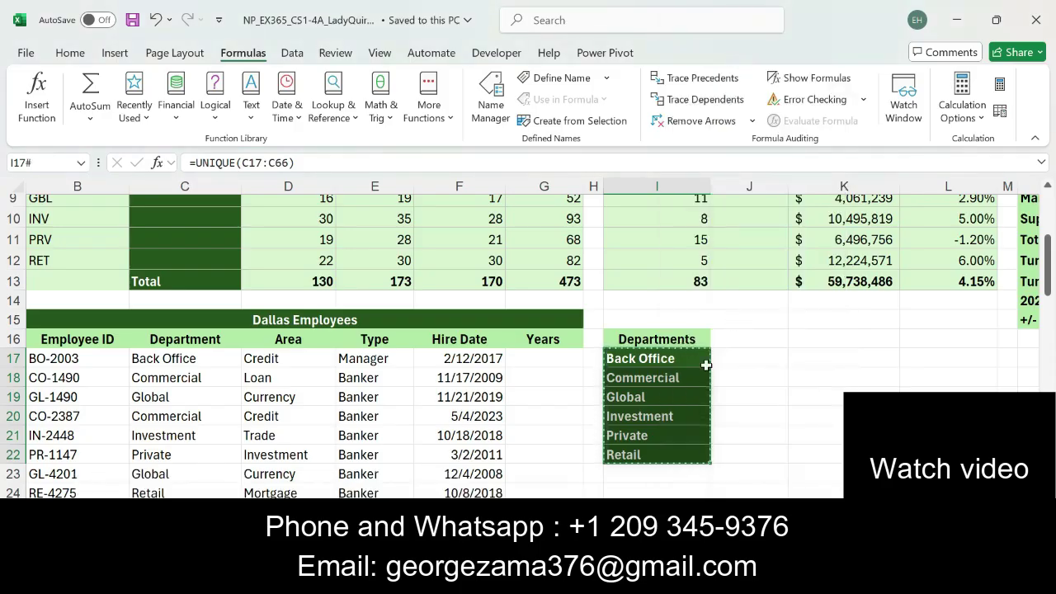
Recheck the target range in Word's instruction 8 and paste the copied department names as values only into C7:C12 in Excel
{"action": "key", "text": "alt+Tab"}
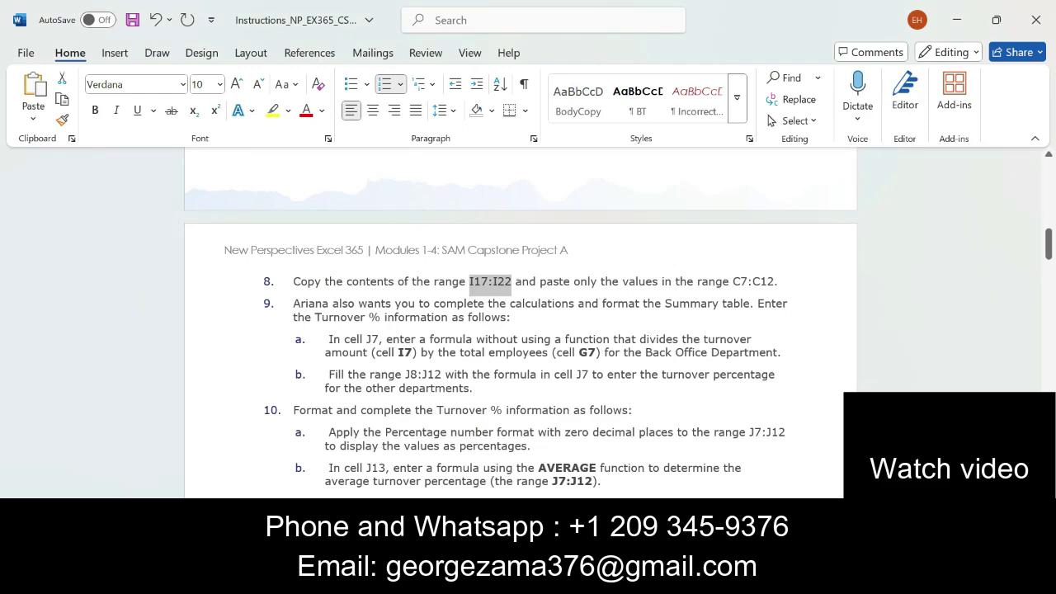
{"action": "key", "text": "alt+Tab"}
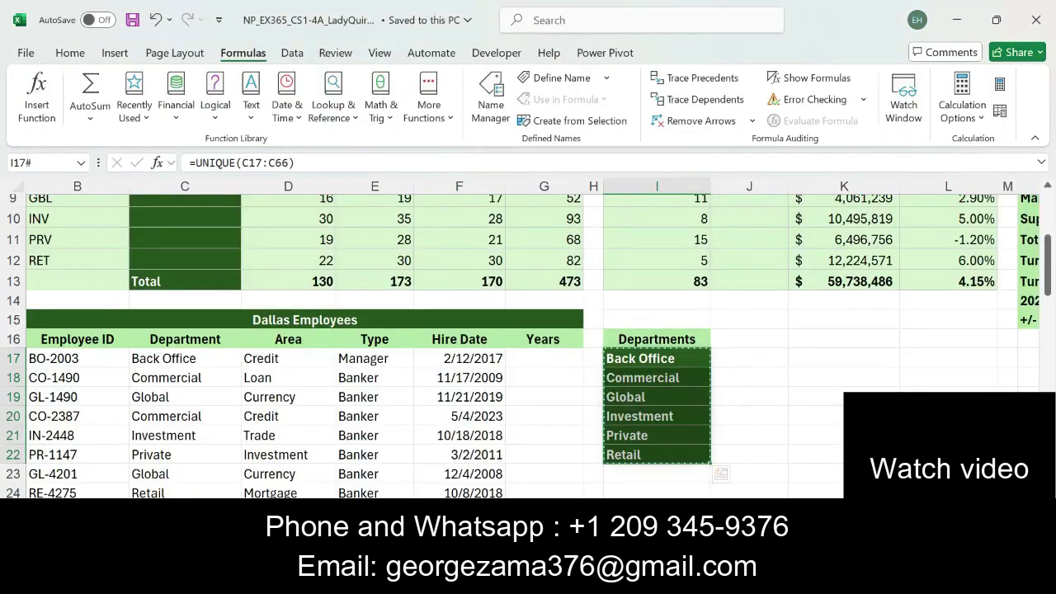
{"action": "left_click_drag", "start_coordinate": [1048, 264], "coordinate": [1046, 172]}
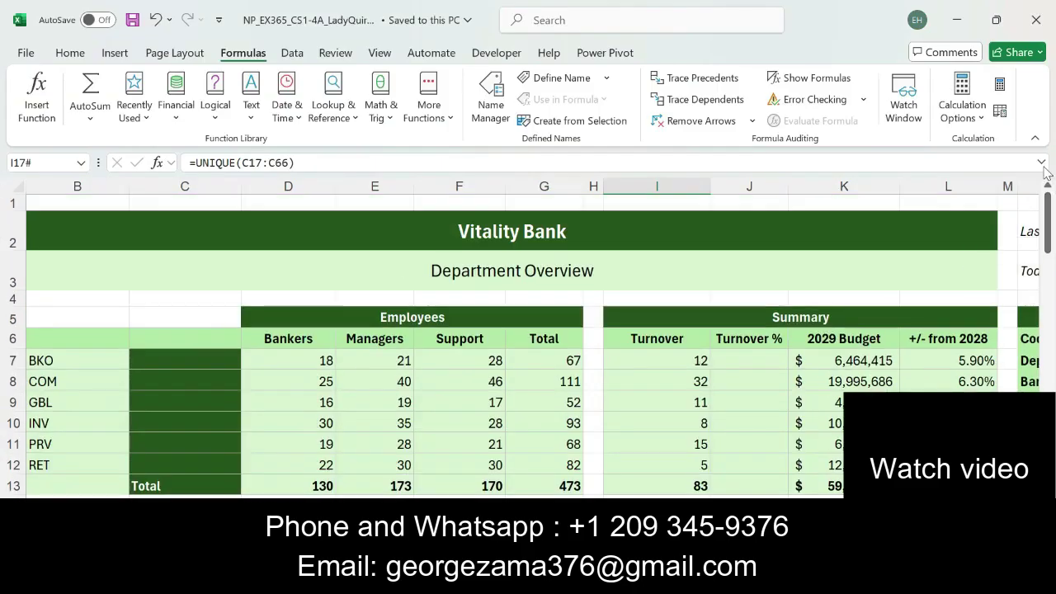
{"action": "left_click", "coordinate": [364, 295]}
{"action": "left_click", "coordinate": [187, 296]}
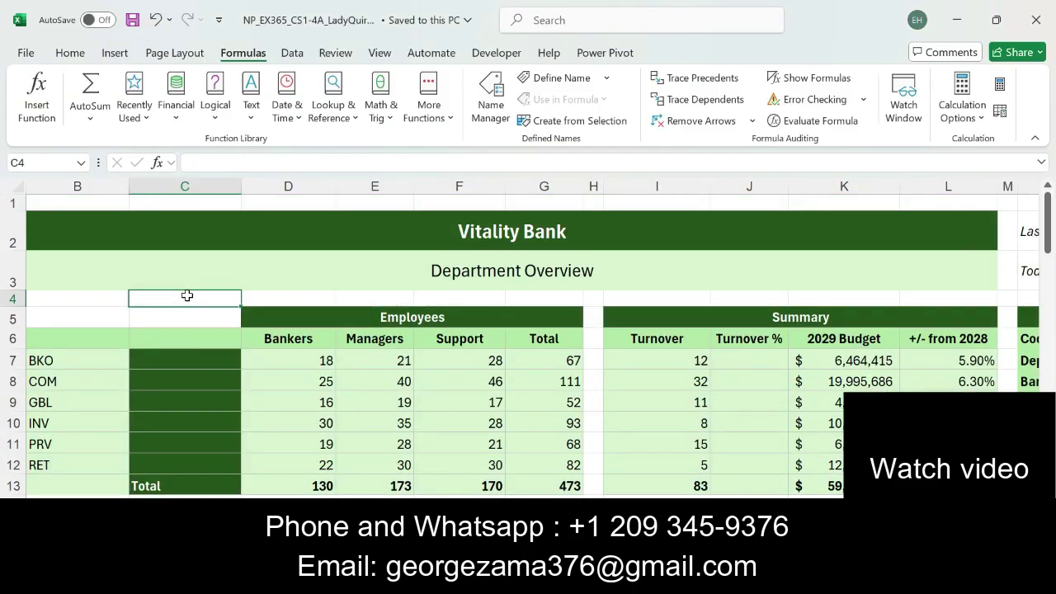
{"action": "left_click", "coordinate": [196, 353]}
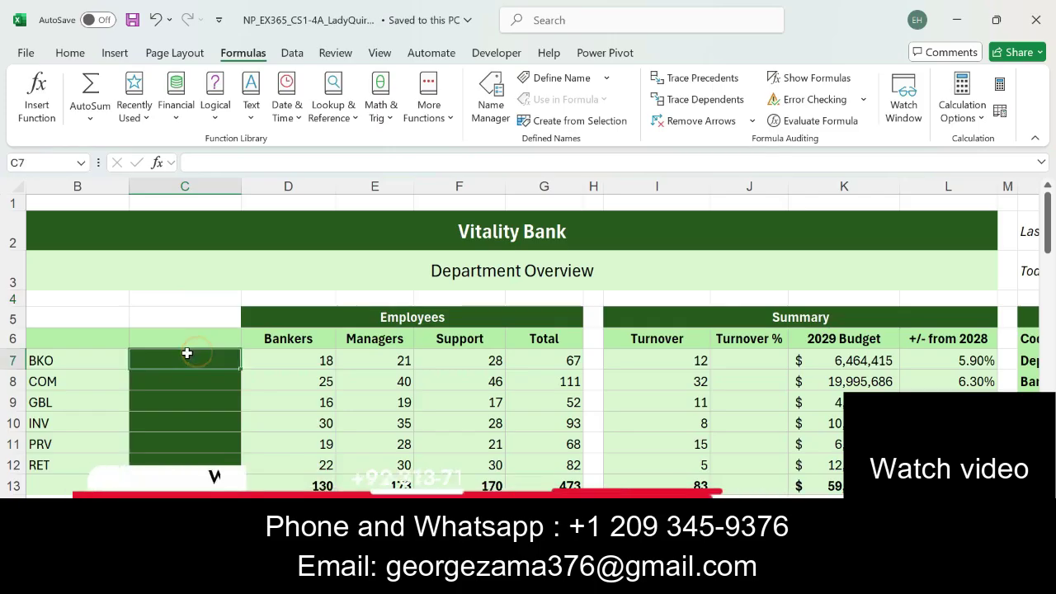
{"action": "left_click_drag", "start_coordinate": [188, 353], "coordinate": [194, 459]}
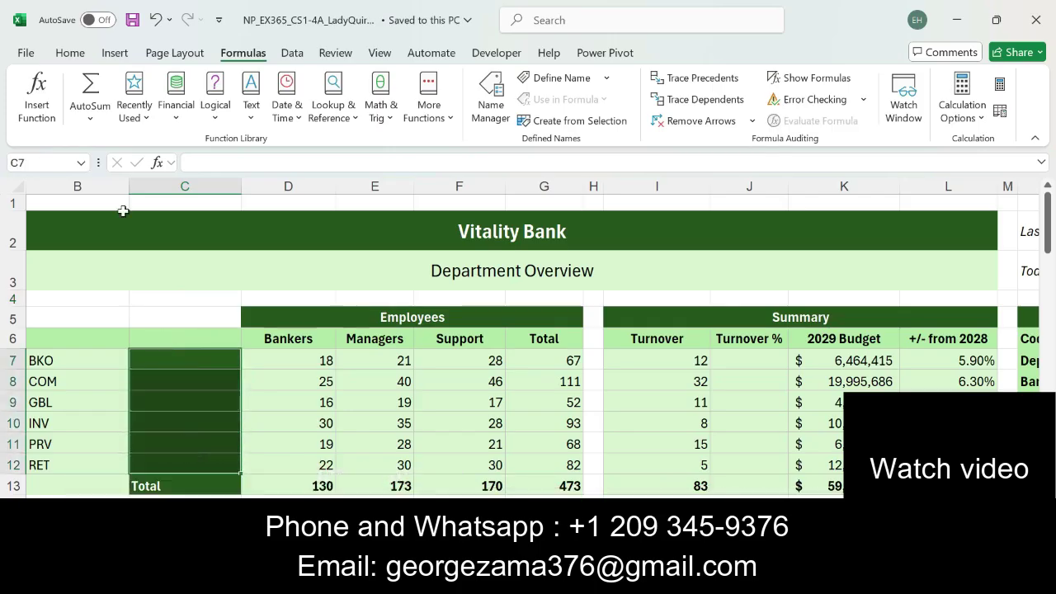
{"action": "left_click", "coordinate": [70, 52]}
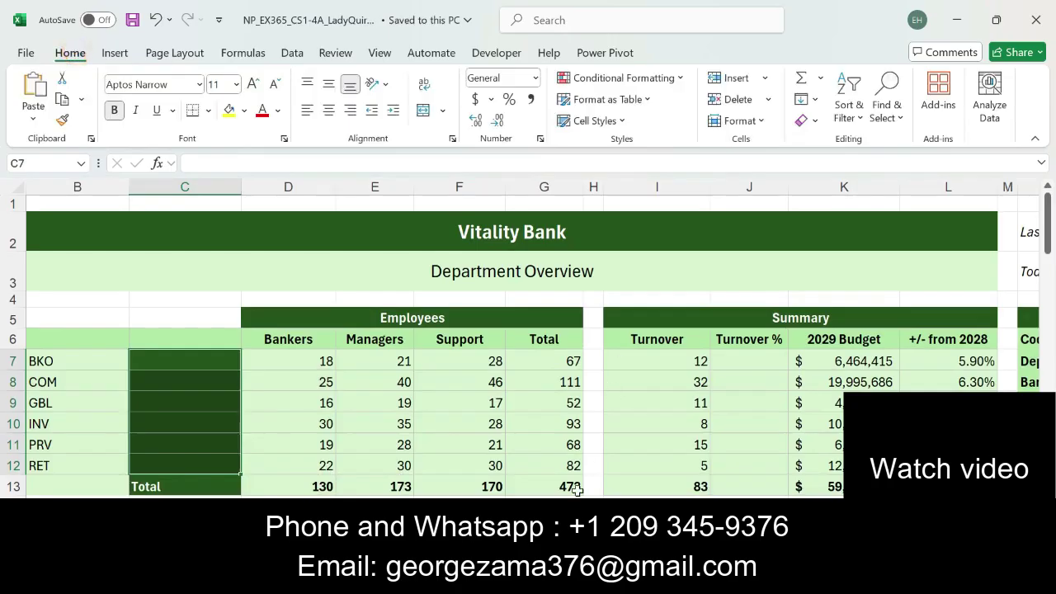
{"action": "key", "text": "alt+Tab"}
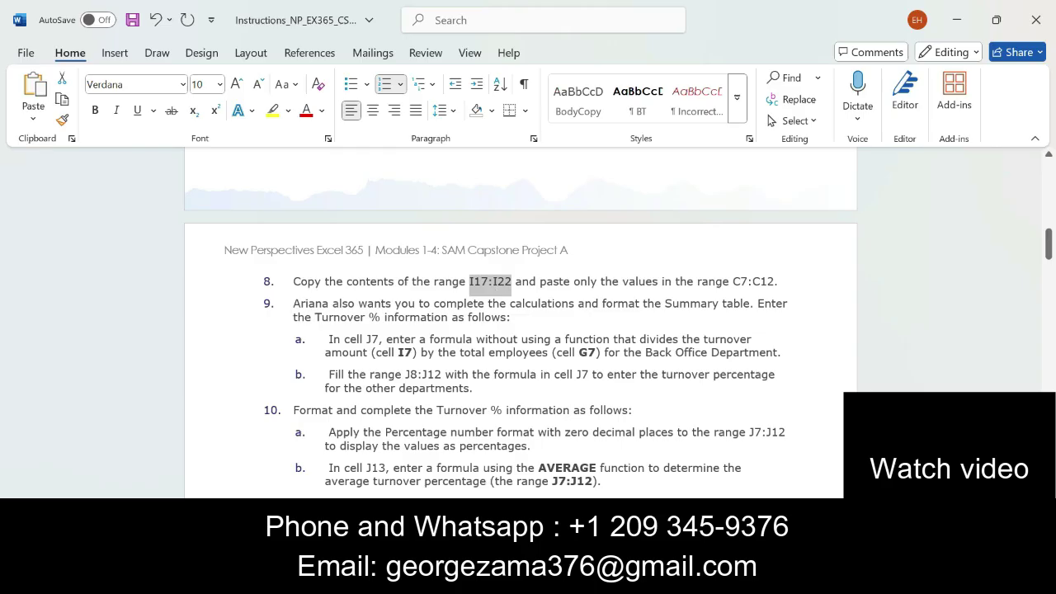
{"action": "key", "text": "alt+Tab"}
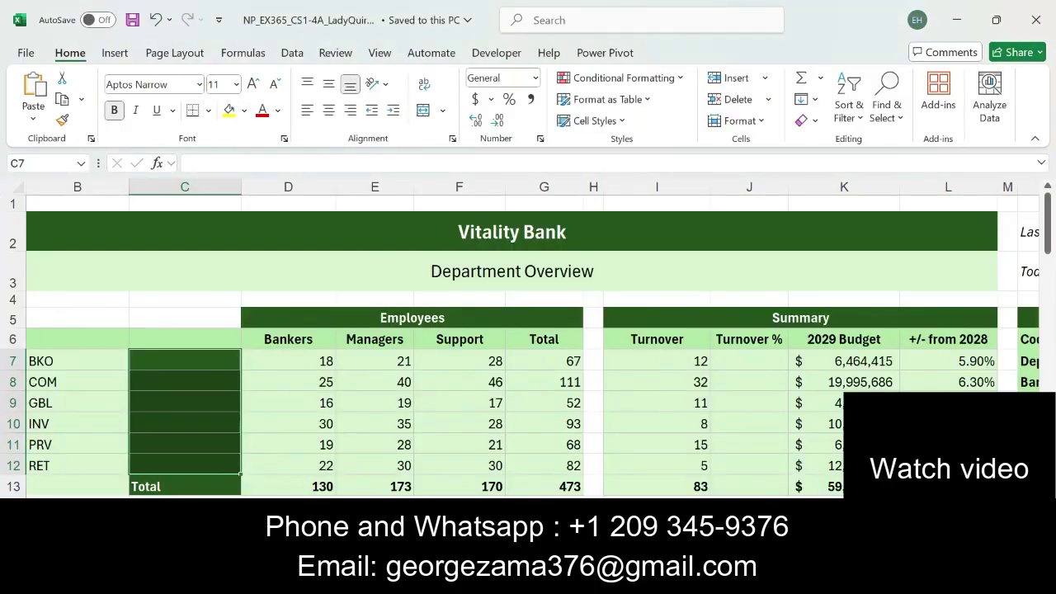
{"action": "left_click", "coordinate": [31, 123]}
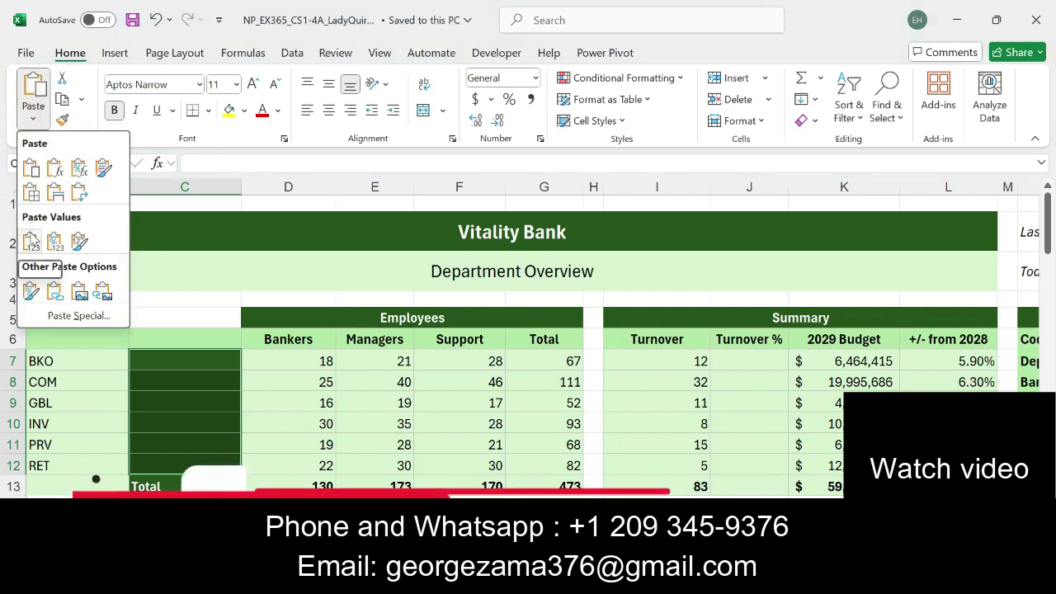
{"action": "left_click", "coordinate": [32, 245]}
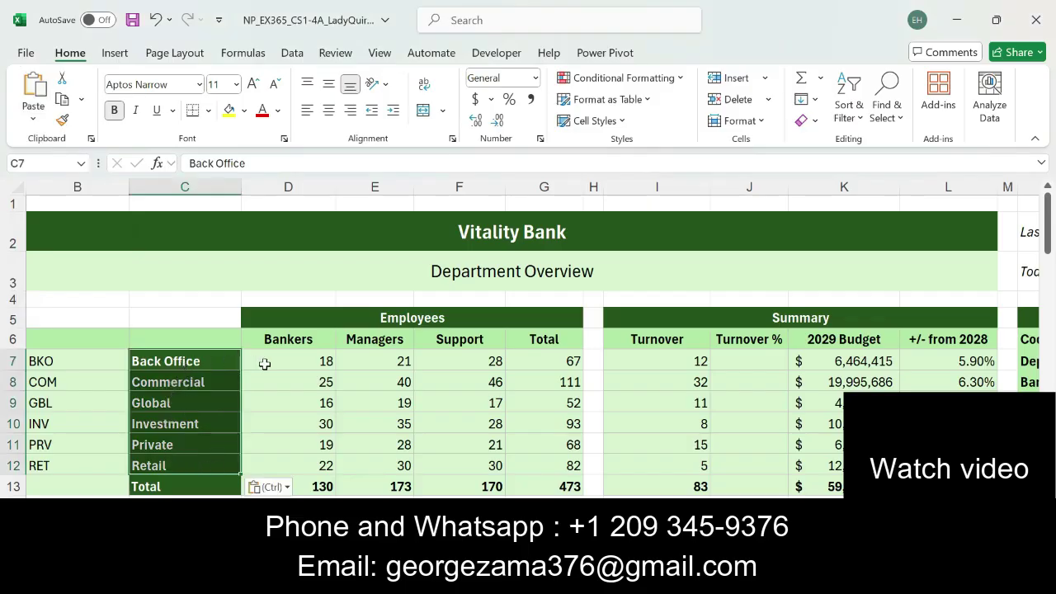
Go to the Bankers column beside the pasted department names and save the workbook under its current name
{"action": "left_click", "coordinate": [290, 365]}
{"action": "left_click", "coordinate": [299, 403]}
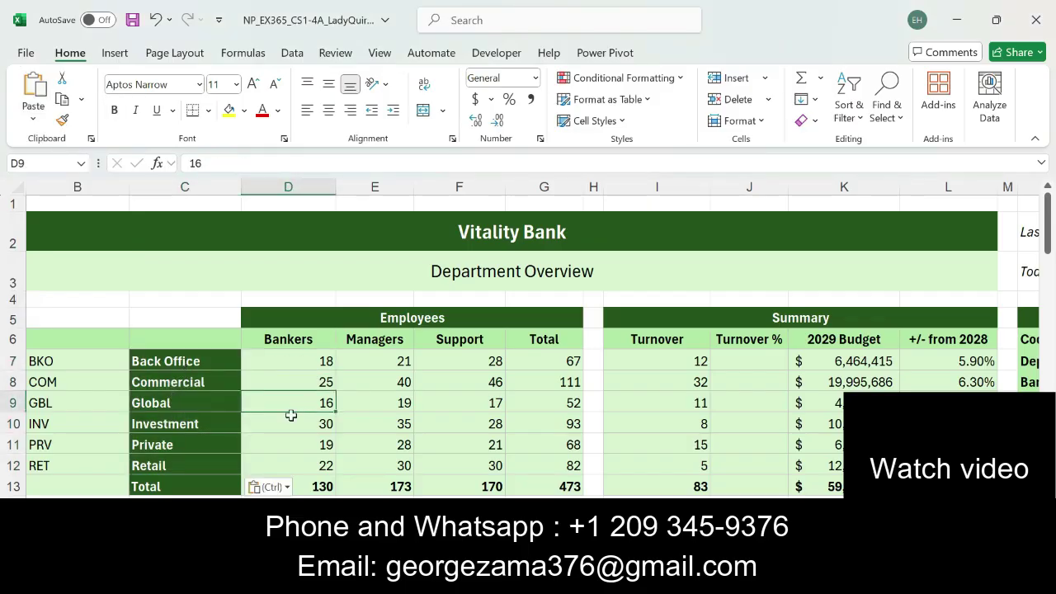
{"action": "left_click", "coordinate": [291, 441]}
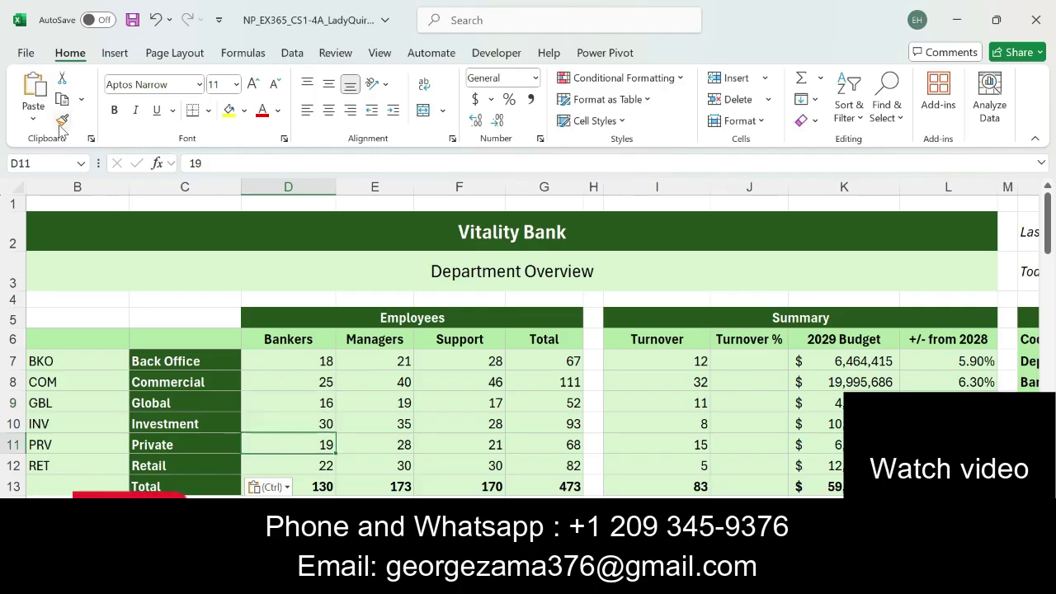
{"action": "left_click", "coordinate": [132, 19]}
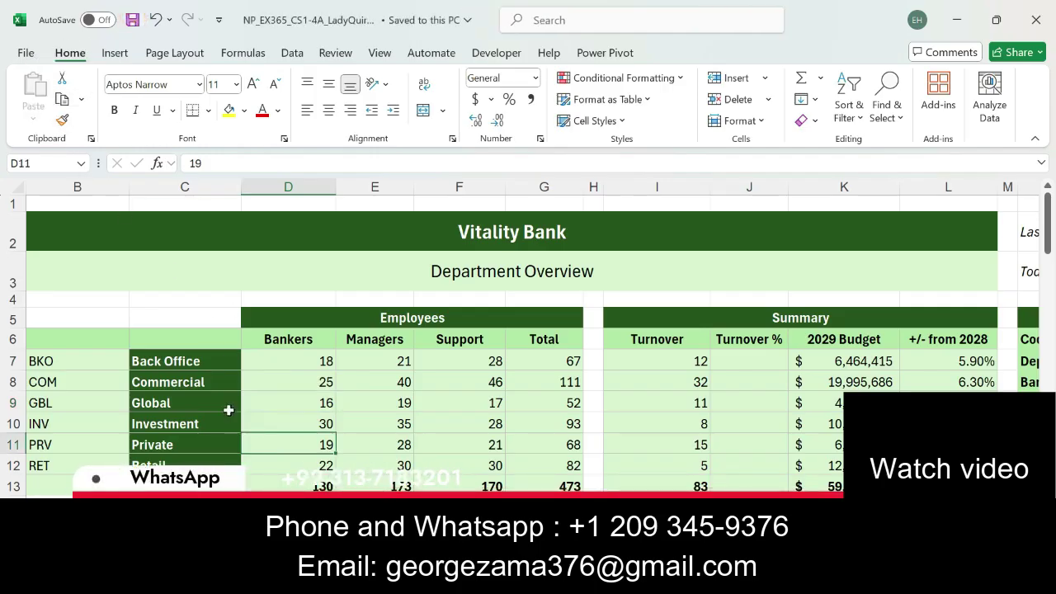
{"action": "left_click", "coordinate": [27, 53]}
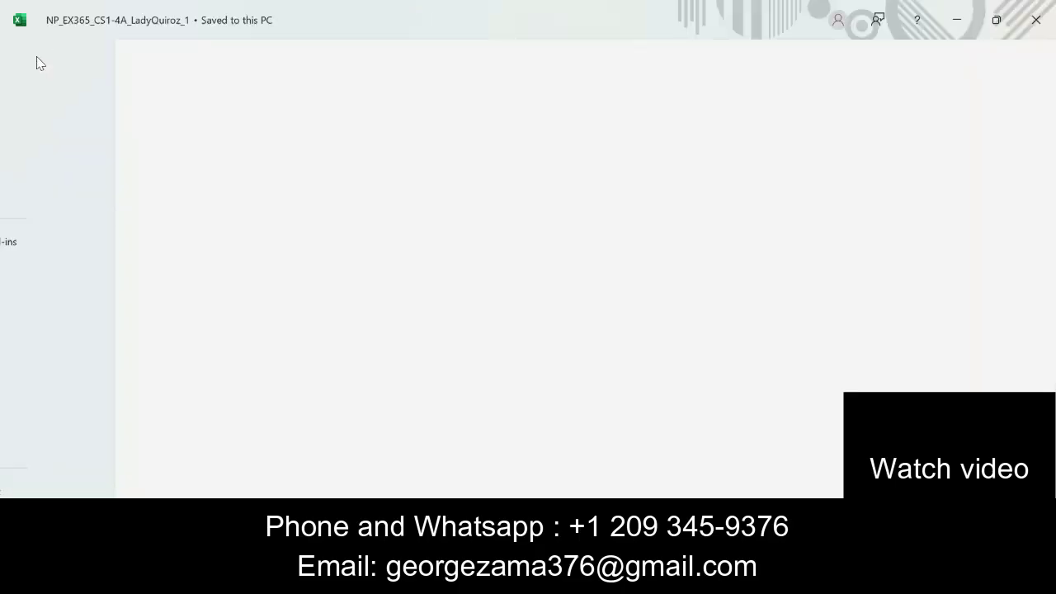
{"action": "left_click", "coordinate": [51, 311]}
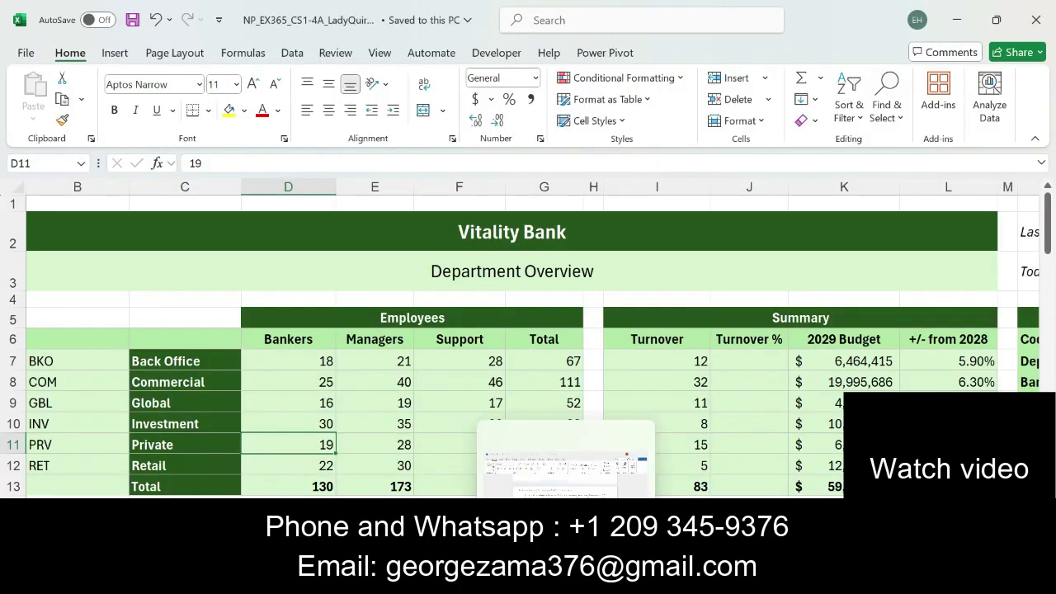
Switch to the Word instructions and highlight the whole sentence of instruction 8 in yellow
{"action": "key", "text": "alt+Tab"}
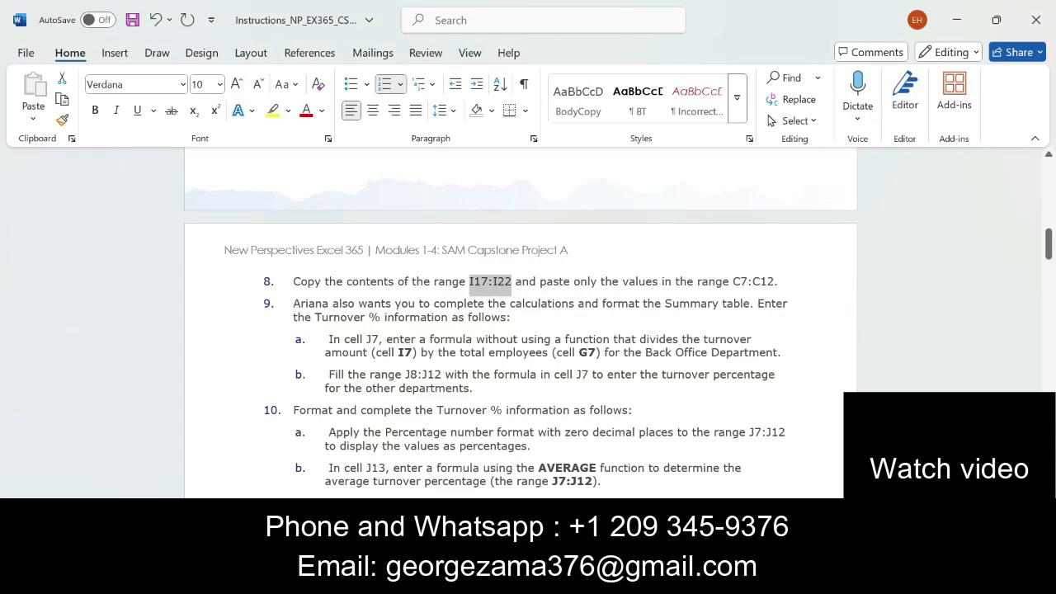
{"action": "left_click", "coordinate": [419, 328]}
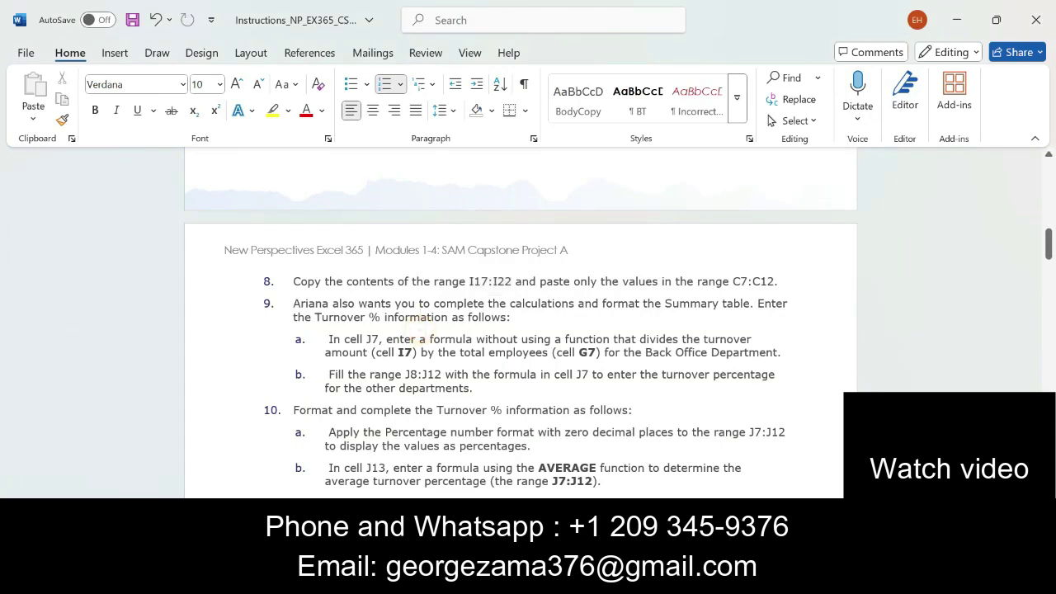
{"action": "left_click_drag", "start_coordinate": [293, 281], "coordinate": [778, 283]}
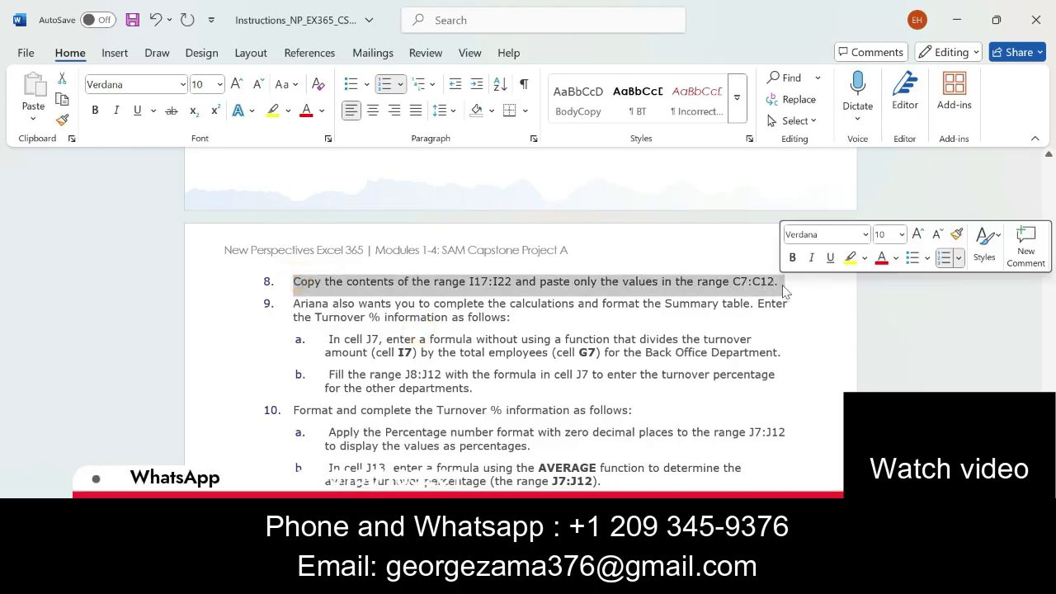
{"action": "left_click", "coordinate": [850, 258]}
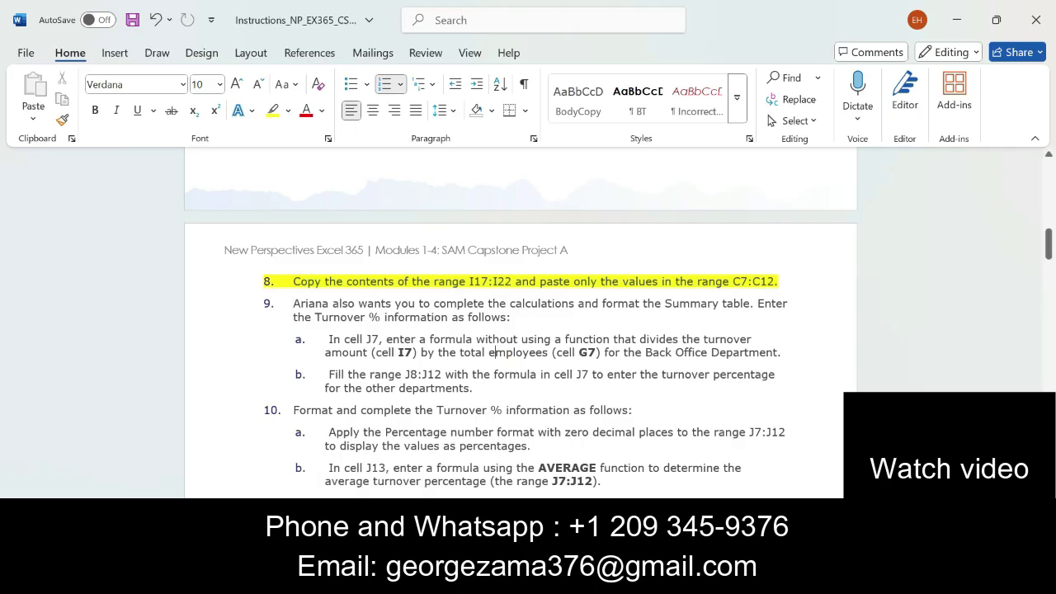
Highlight the phrase "enter a formula without using a function" in instruction 9a in yellow
{"action": "left_click", "coordinate": [378, 338]}
{"action": "left_click_drag", "start_coordinate": [385, 339], "coordinate": [610, 339]}
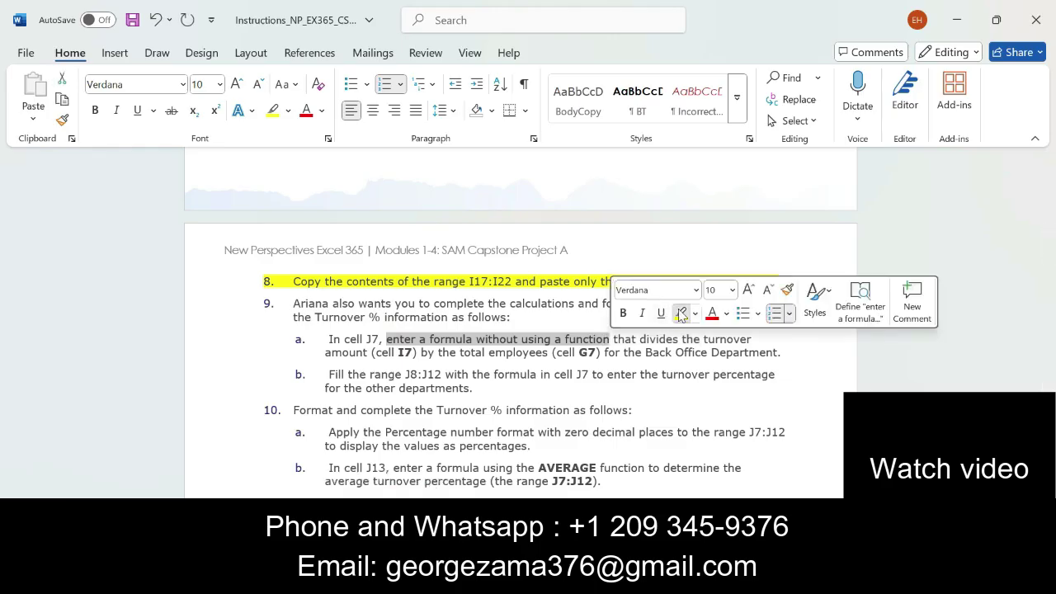
{"action": "left_click", "coordinate": [679, 313]}
{"action": "left_click", "coordinate": [663, 328]}
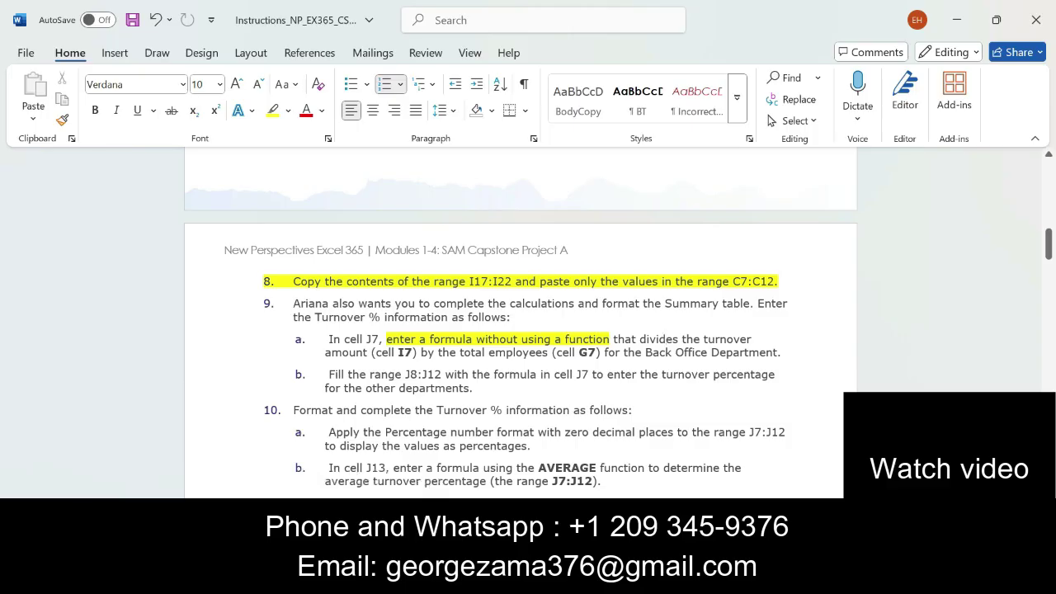
Start a formula in cell J7 of the Excel workbook and check Word's instruction 9a for the cells to divide
{"action": "key", "text": "alt+Tab"}
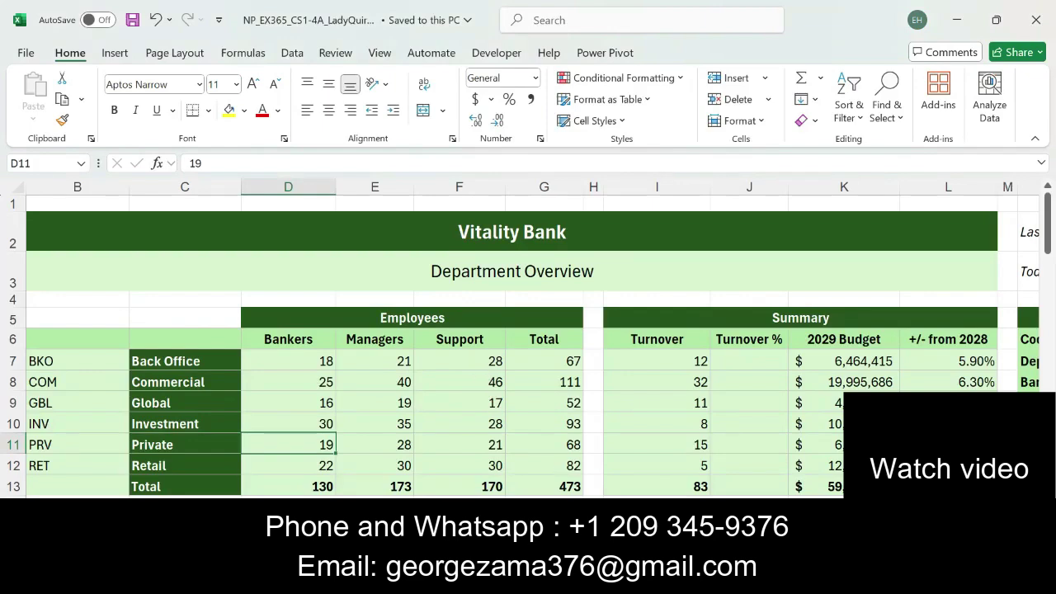
{"action": "key", "text": "alt+Tab"}
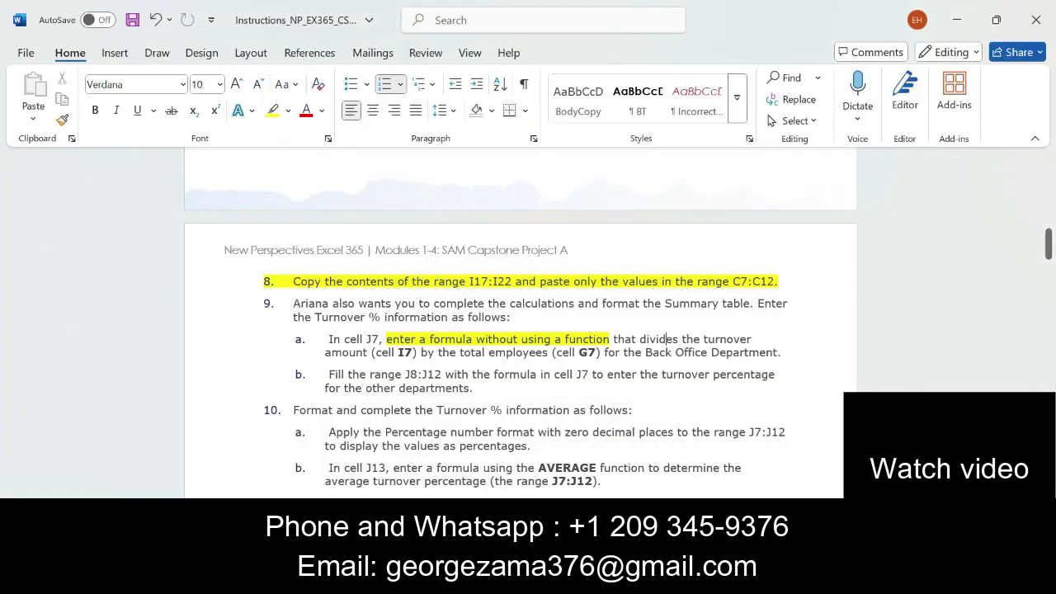
{"action": "key", "text": "alt+Tab"}
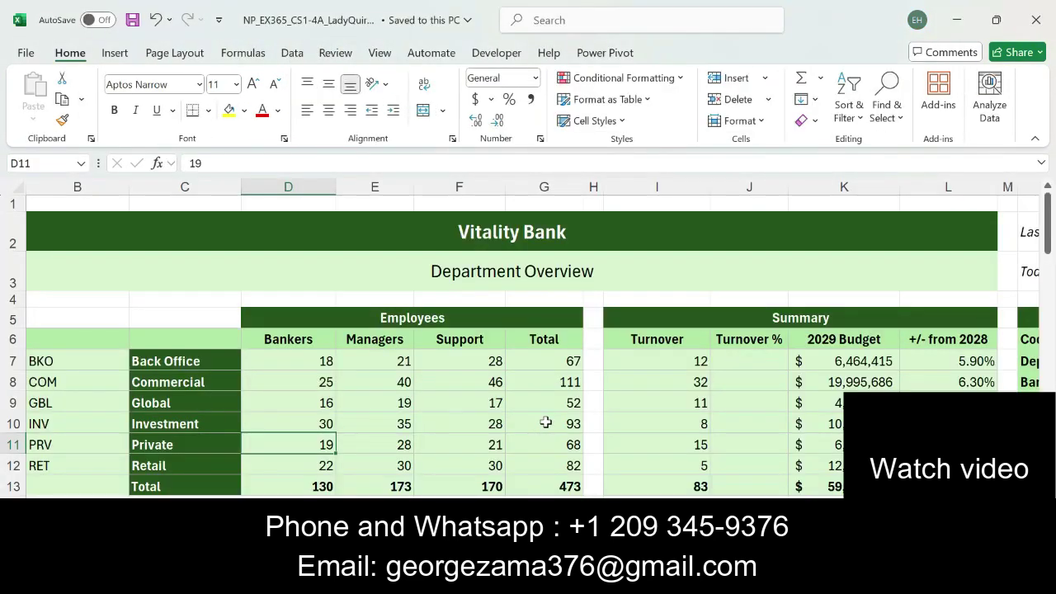
{"action": "left_click", "coordinate": [738, 380]}
{"action": "left_click", "coordinate": [737, 361]}
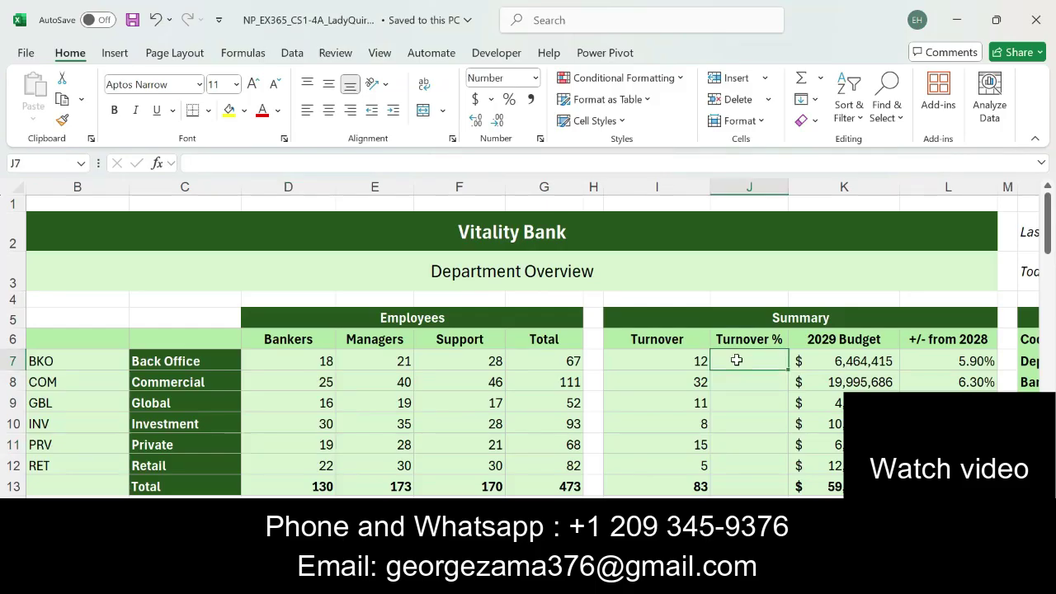
{"action": "type", "text": "="}
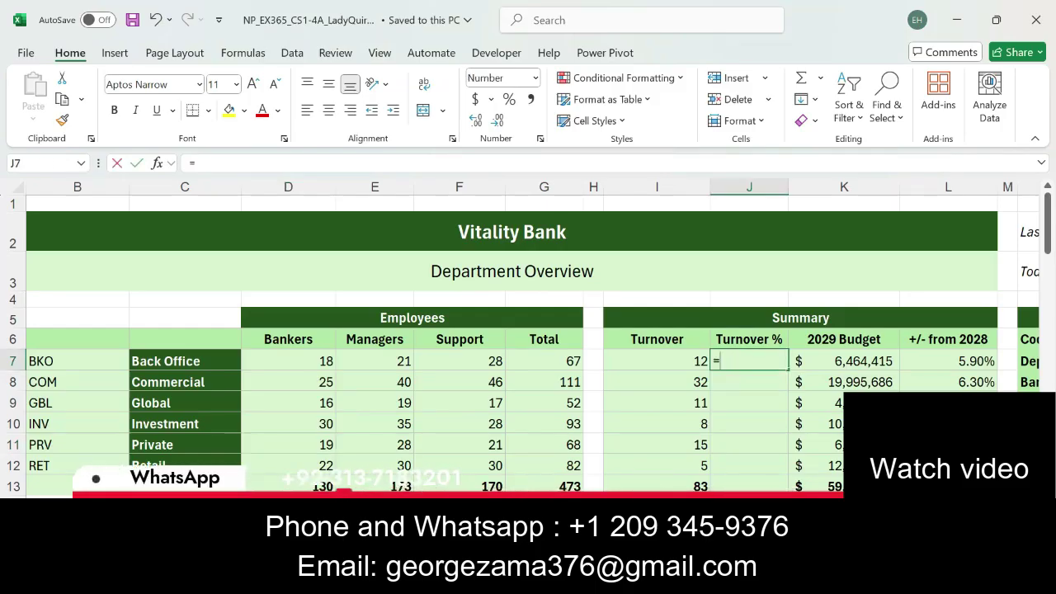
{"action": "mouse_move", "coordinate": [567, 581]}
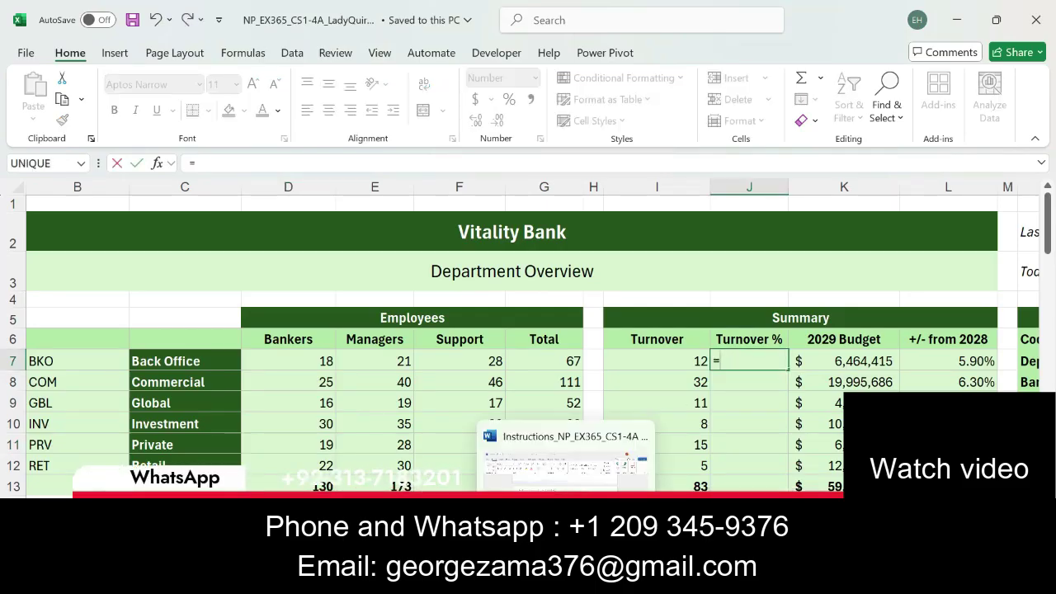
{"action": "left_click", "coordinate": [567, 458]}
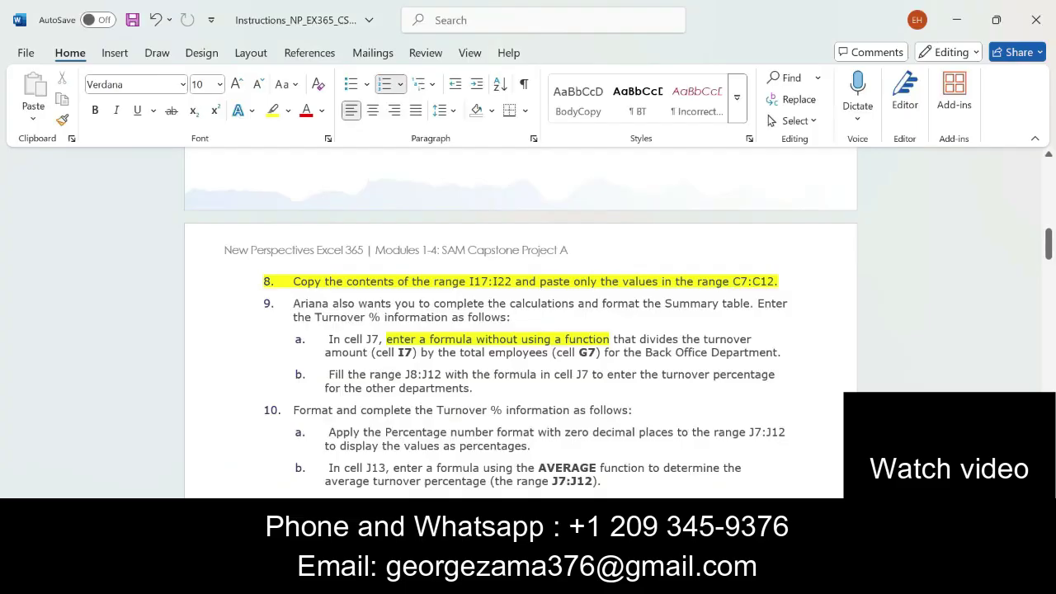
{"action": "mouse_move", "coordinate": [613, 582]}
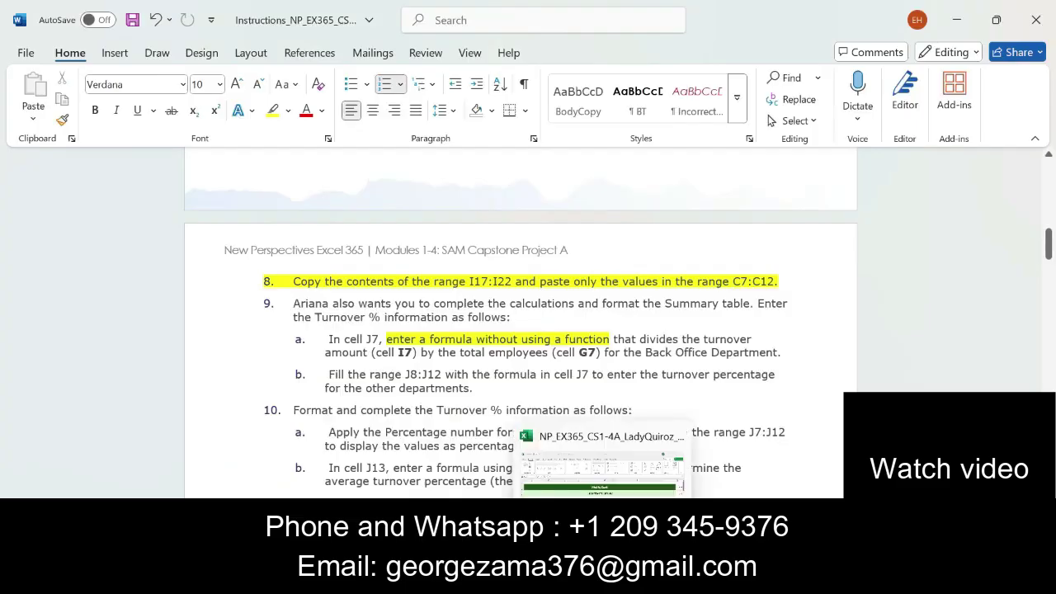
{"action": "left_click", "coordinate": [613, 466]}
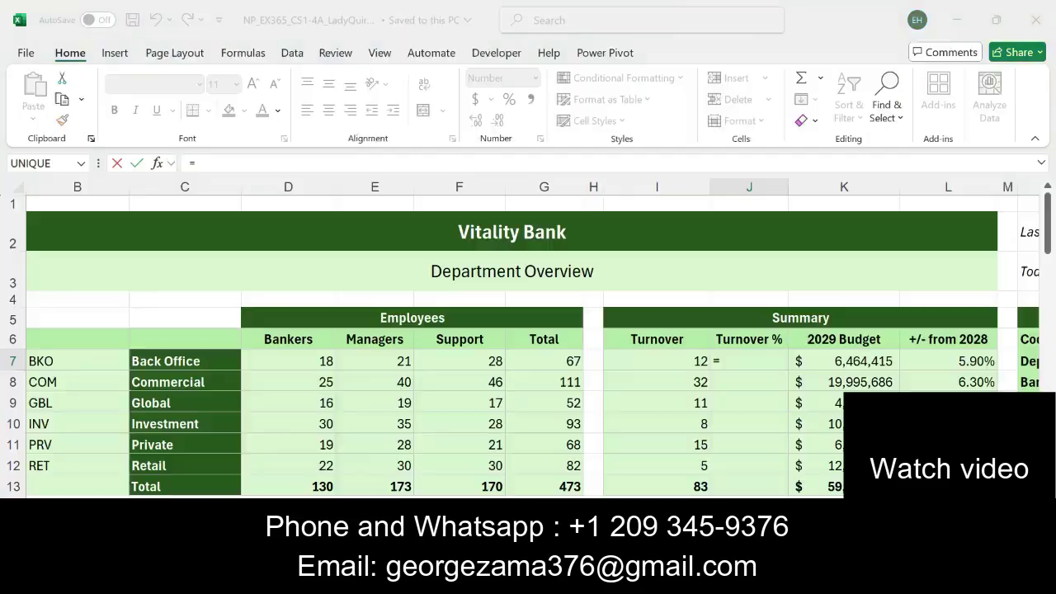
Complete the Turnover % formula in J7 as =I7/G7, rechecking the divisor cell in the Word instructions, and reselect J7
{"action": "left_click", "coordinate": [696, 362]}
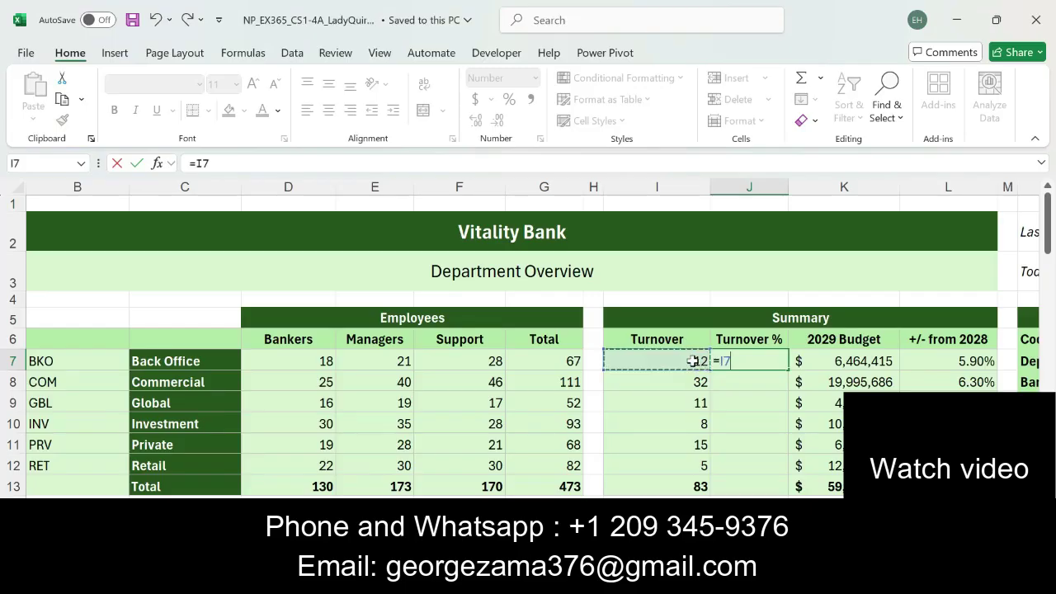
{"action": "type", "text": "/"}
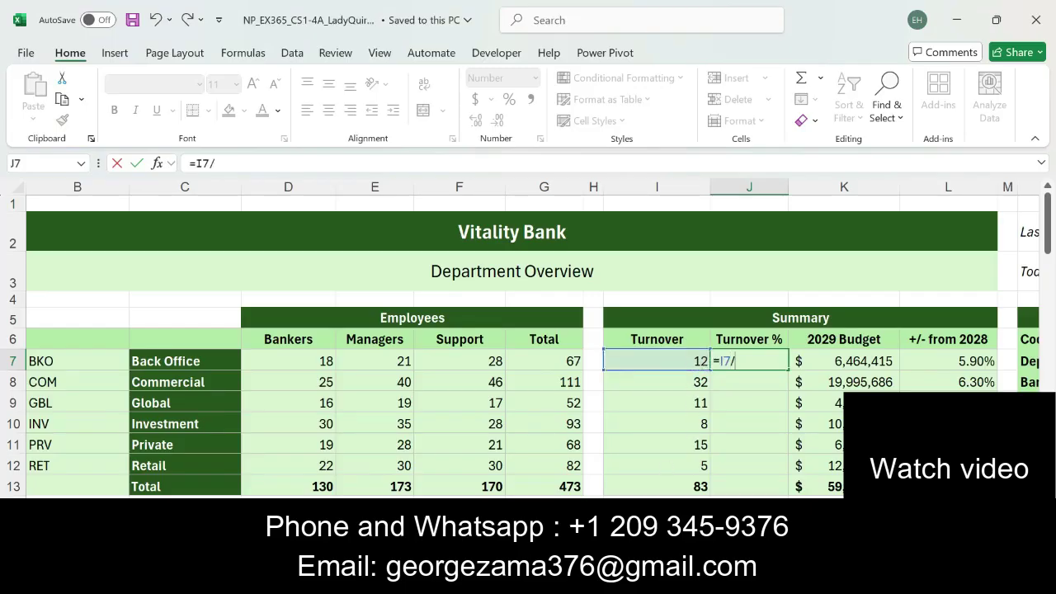
{"action": "key", "text": "alt+Tab"}
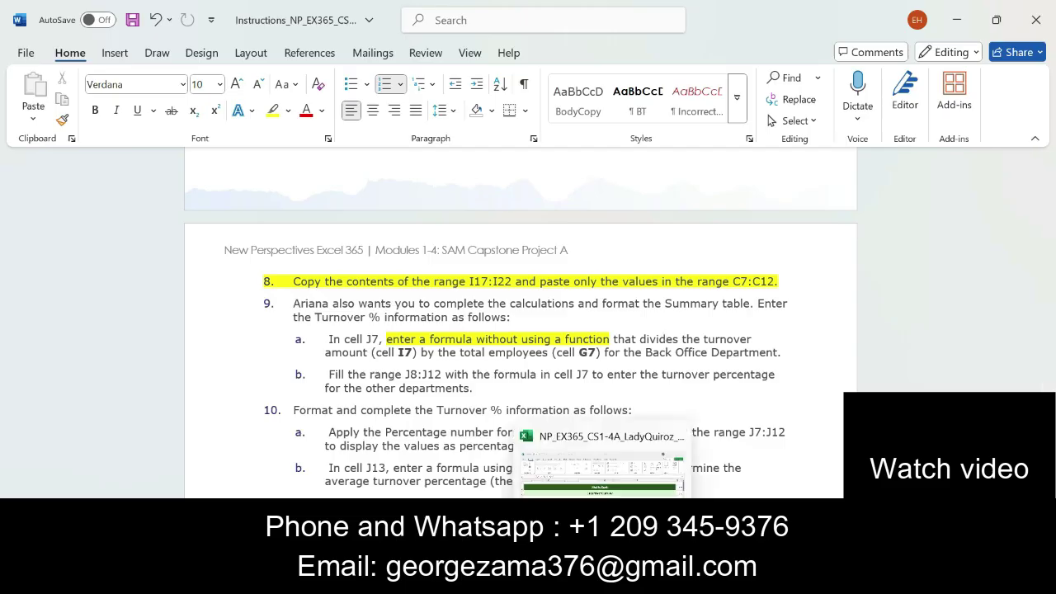
{"action": "left_click", "coordinate": [606, 578]}
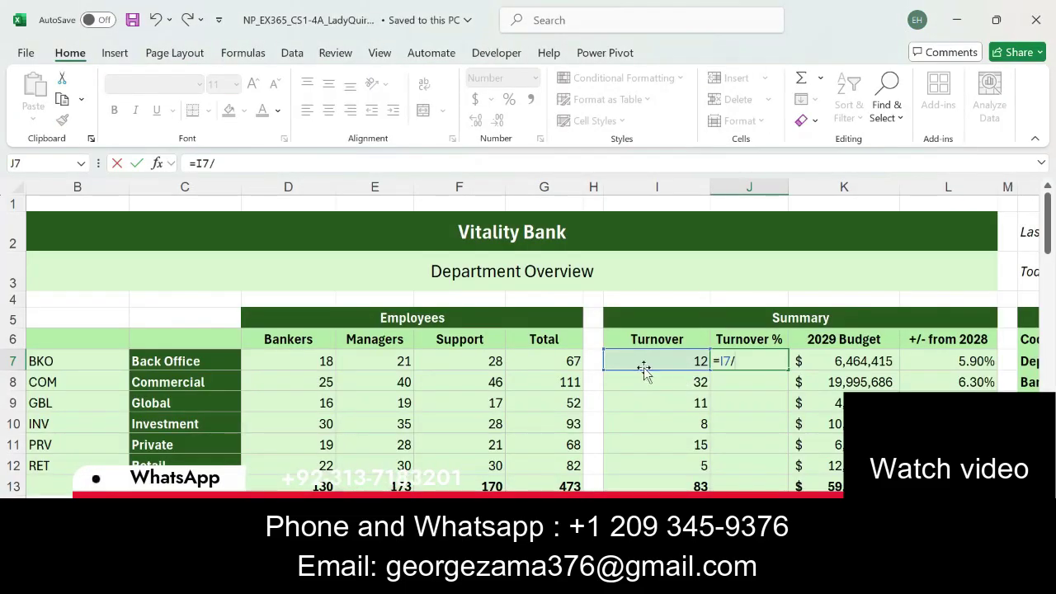
{"action": "left_click", "coordinate": [567, 360]}
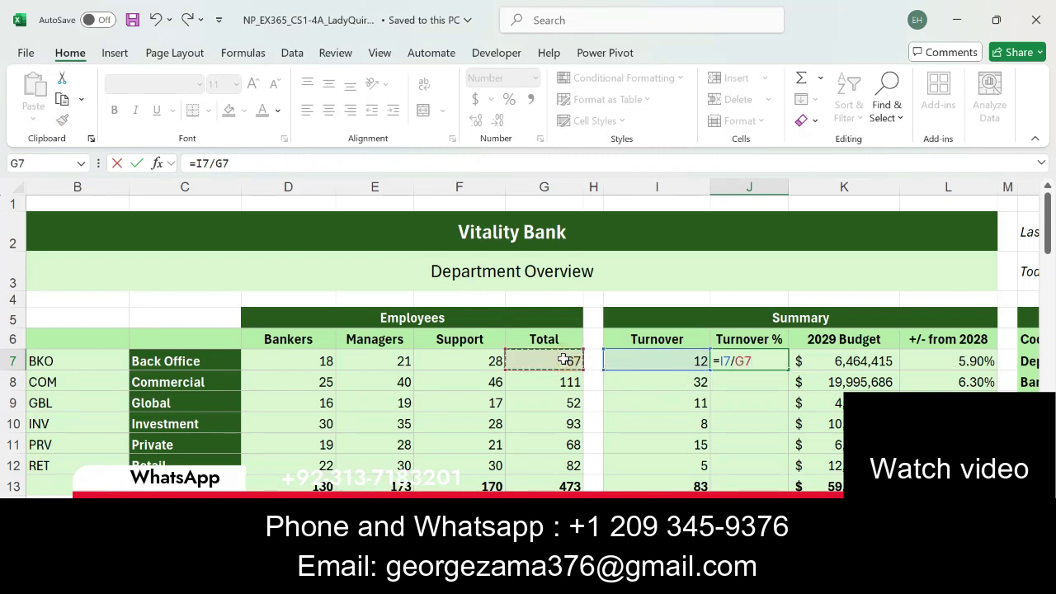
{"action": "key", "text": "Return"}
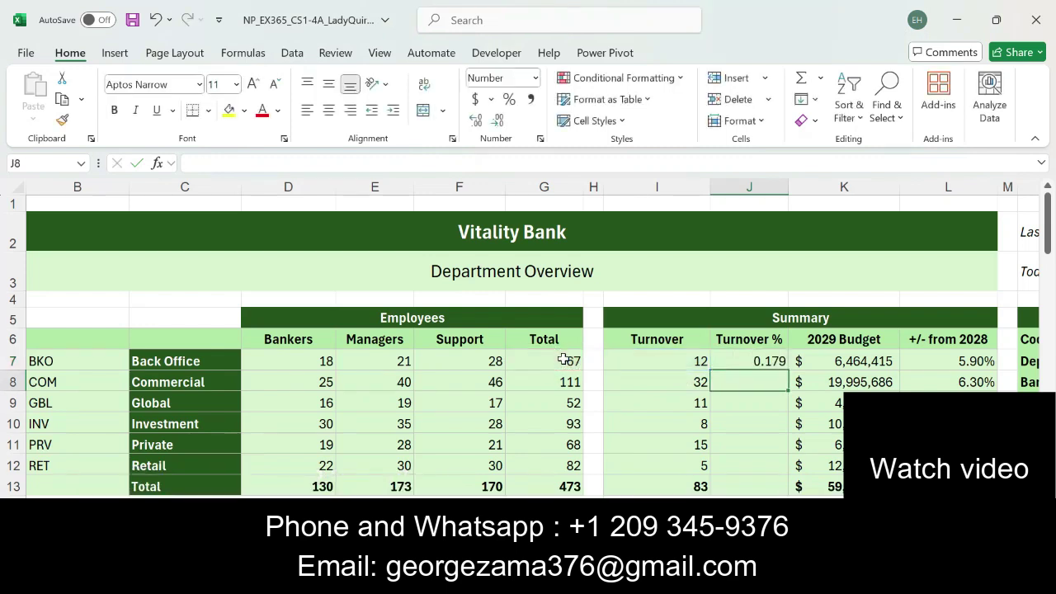
{"action": "left_click", "coordinate": [779, 360]}
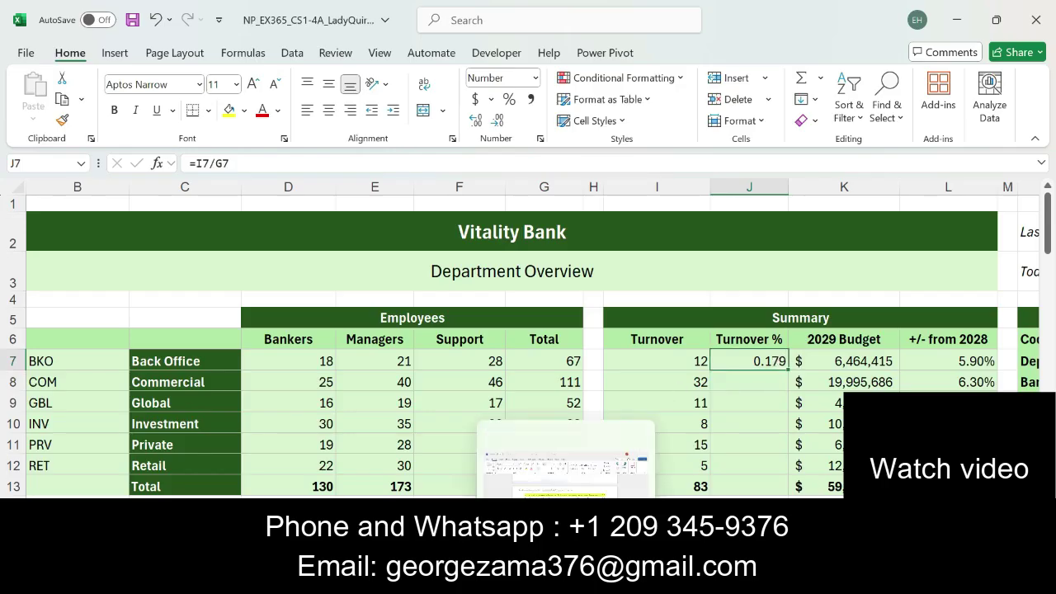
Switch to the Word instructions and highlight "J8:J12 with the formula in cell J7" in instruction 9b in yellow
{"action": "left_click", "coordinate": [567, 582]}
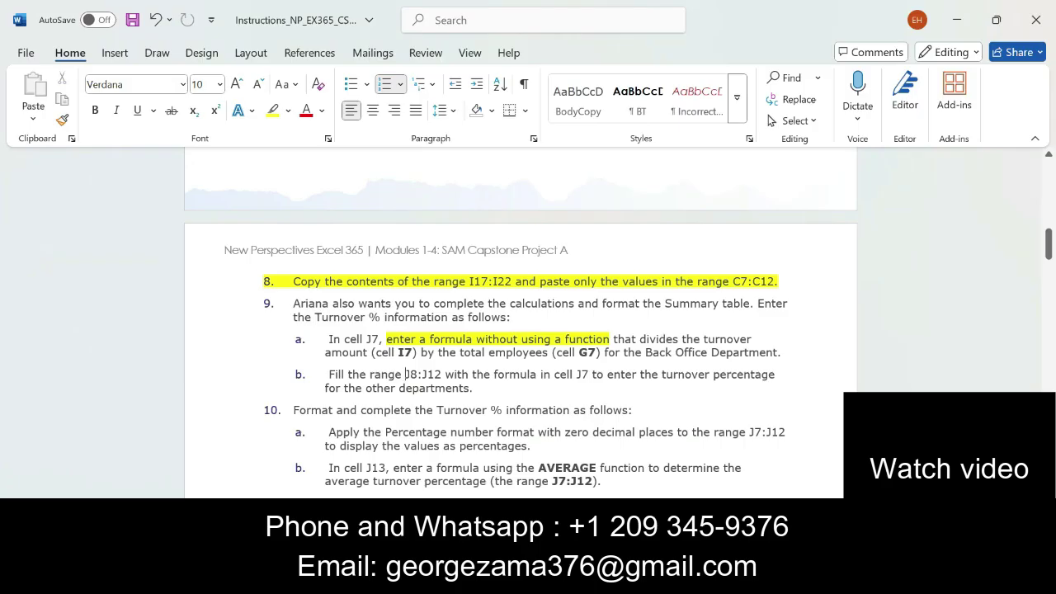
{"action": "double_click", "coordinate": [406, 374]}
{"action": "left_click_drag", "start_coordinate": [406, 373], "coordinate": [593, 382]}
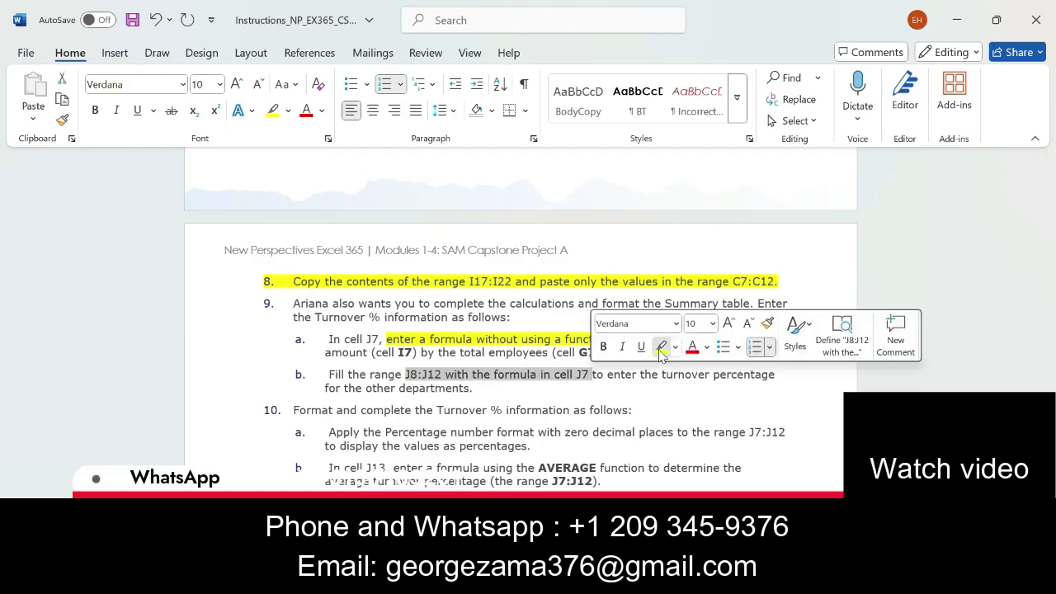
{"action": "left_click", "coordinate": [661, 346]}
{"action": "left_click", "coordinate": [473, 388]}
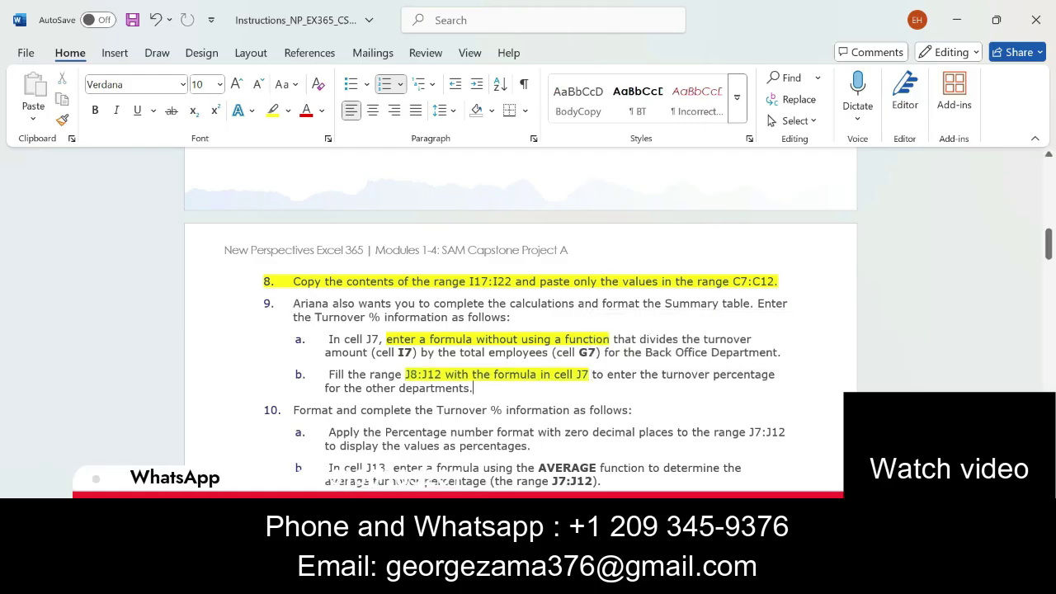
Return to Excel and fill the J7 formula down through J8:J12 for the other departments
{"action": "key", "text": "alt+Tab"}
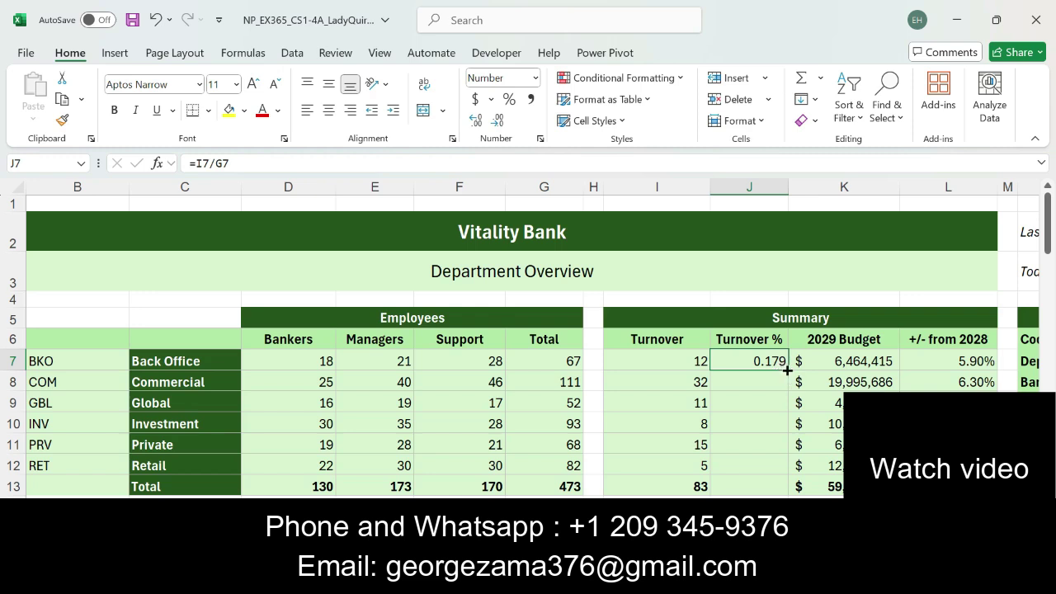
{"action": "left_click_drag", "start_coordinate": [788, 372], "coordinate": [772, 414]}
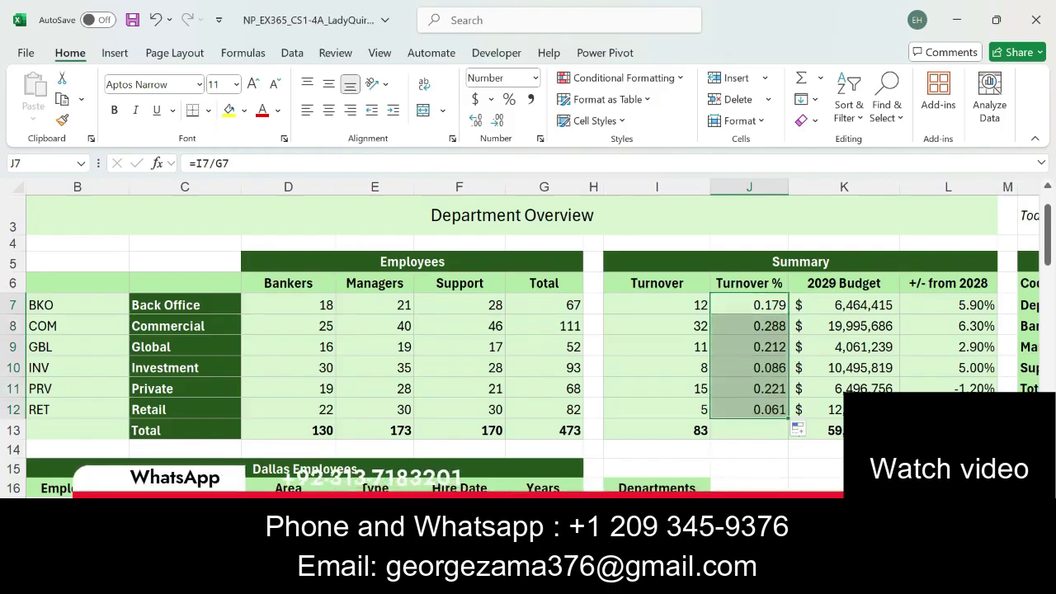
Highlight all of instruction 9, including 9a and 9b, in yellow in Word and go back to the document's beginning
{"action": "key", "text": "alt+Tab"}
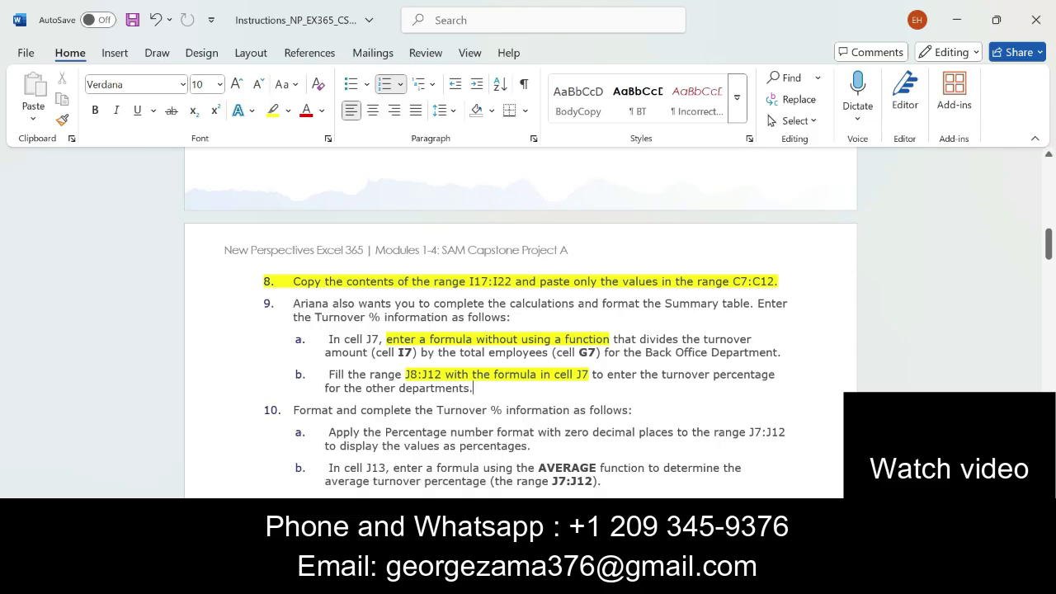
{"action": "left_click_drag", "start_coordinate": [294, 304], "coordinate": [490, 388]}
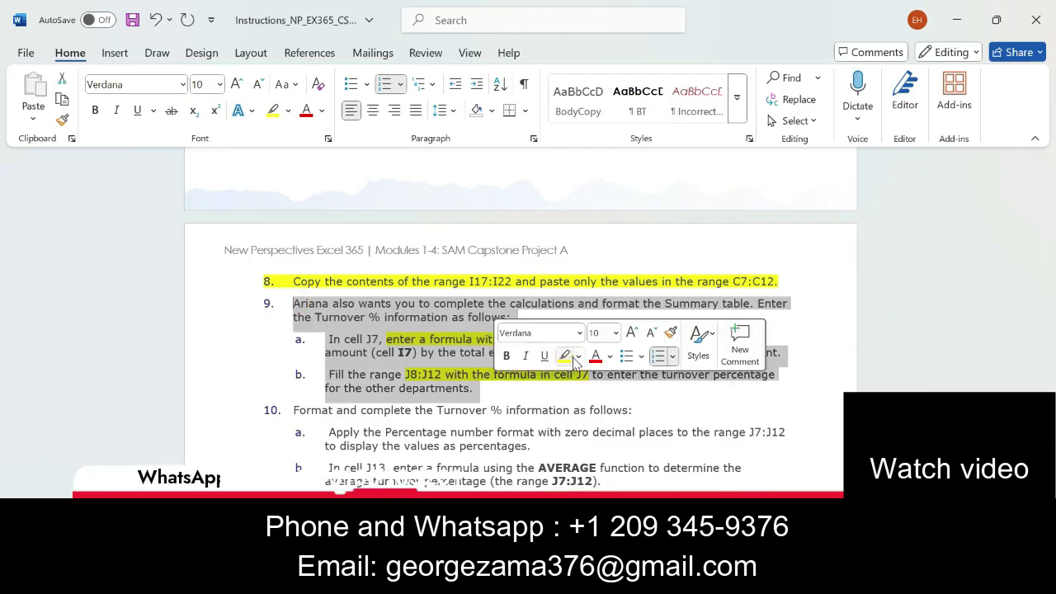
{"action": "left_click", "coordinate": [564, 357]}
{"action": "left_click", "coordinate": [528, 410]}
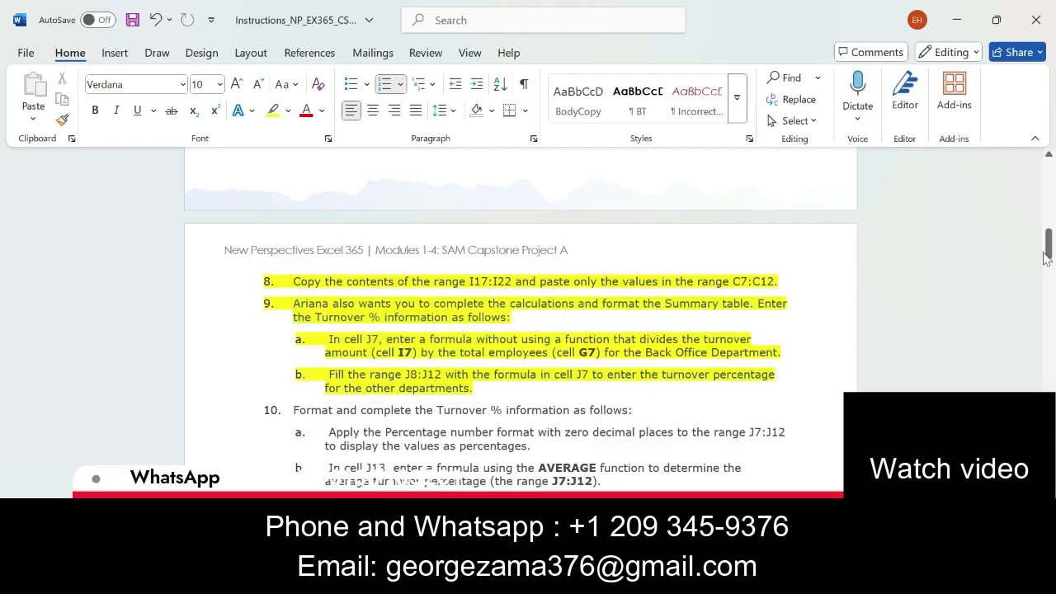
{"action": "left_click_drag", "start_coordinate": [1048, 246], "coordinate": [1053, 177]}
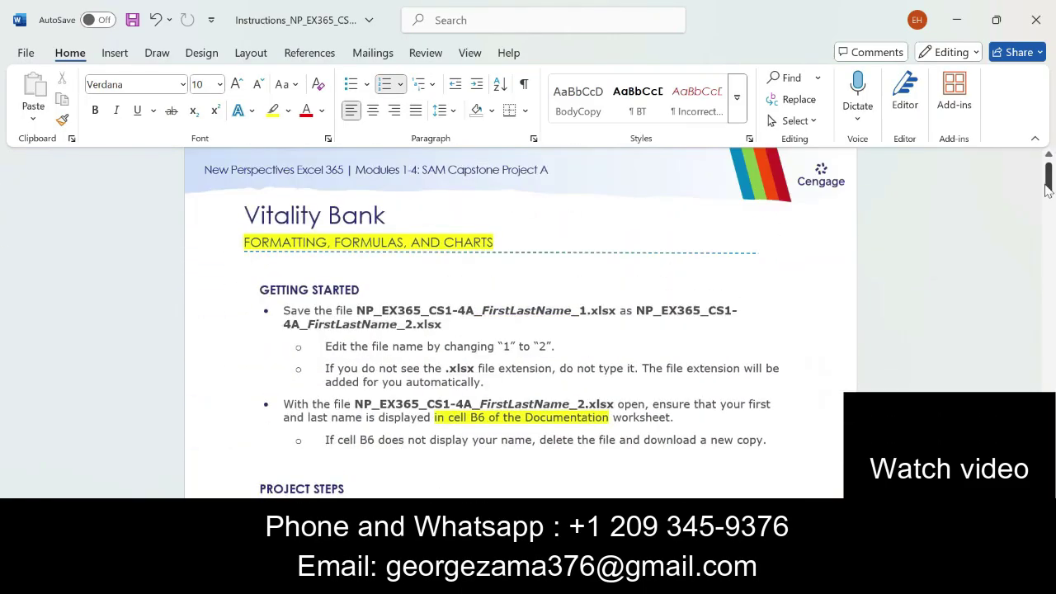